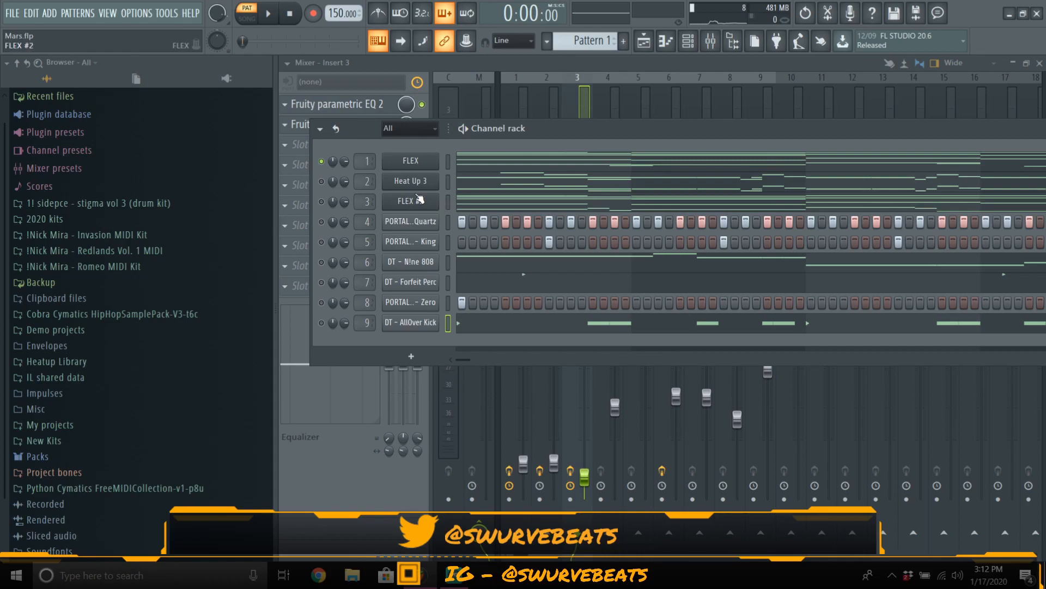
Step: Inspect the preset and macro settings of the first FLEX instrument channel, then close its window
left_click(418, 169)
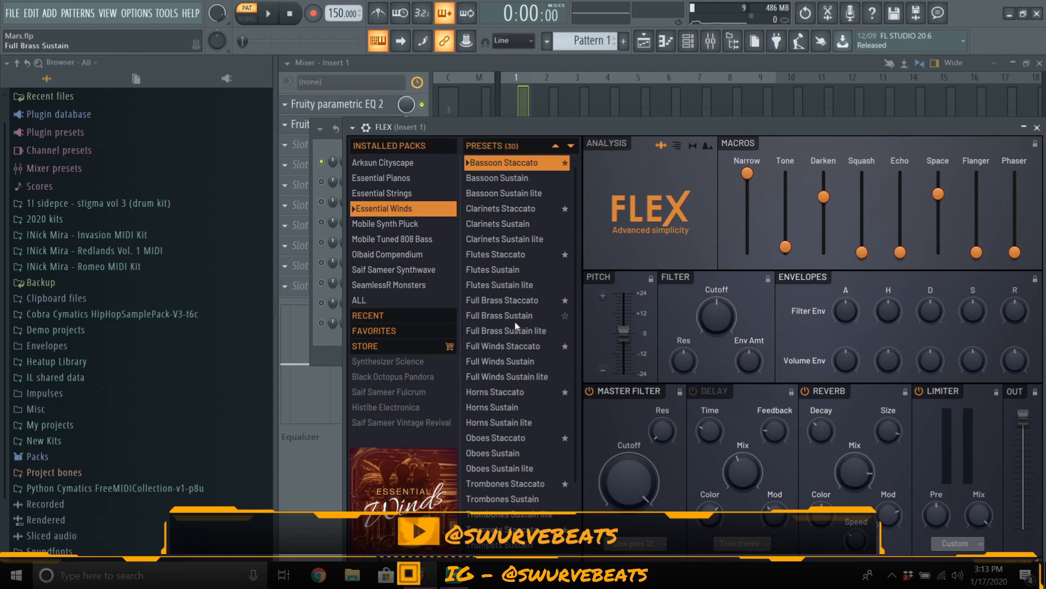
left_click(1024, 129)
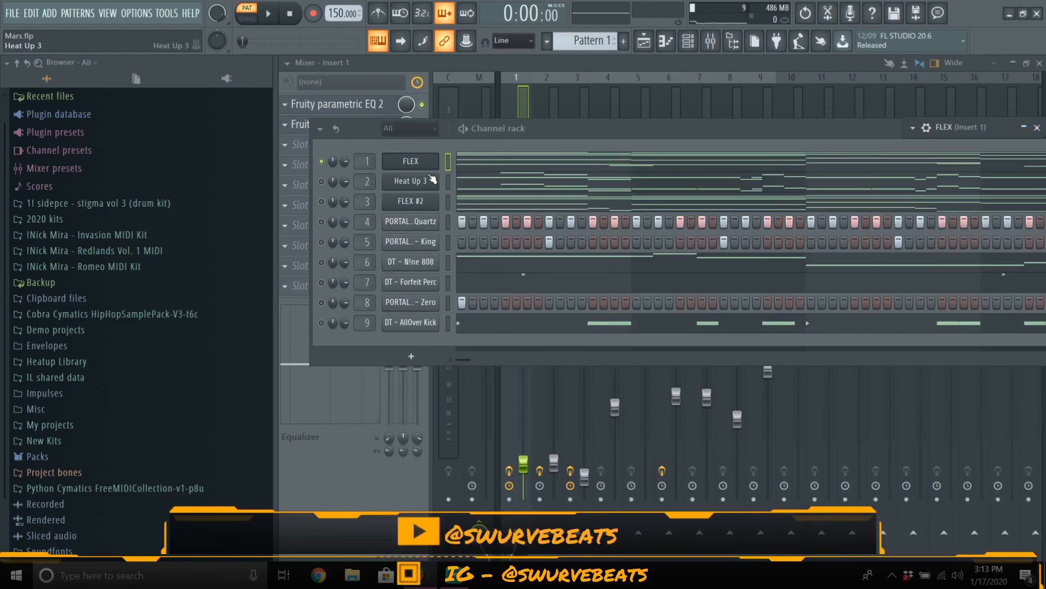
Step: Unmute the Heat Up 3 channel and audition the pattern with it alongside FLEX
left_click(322, 181)
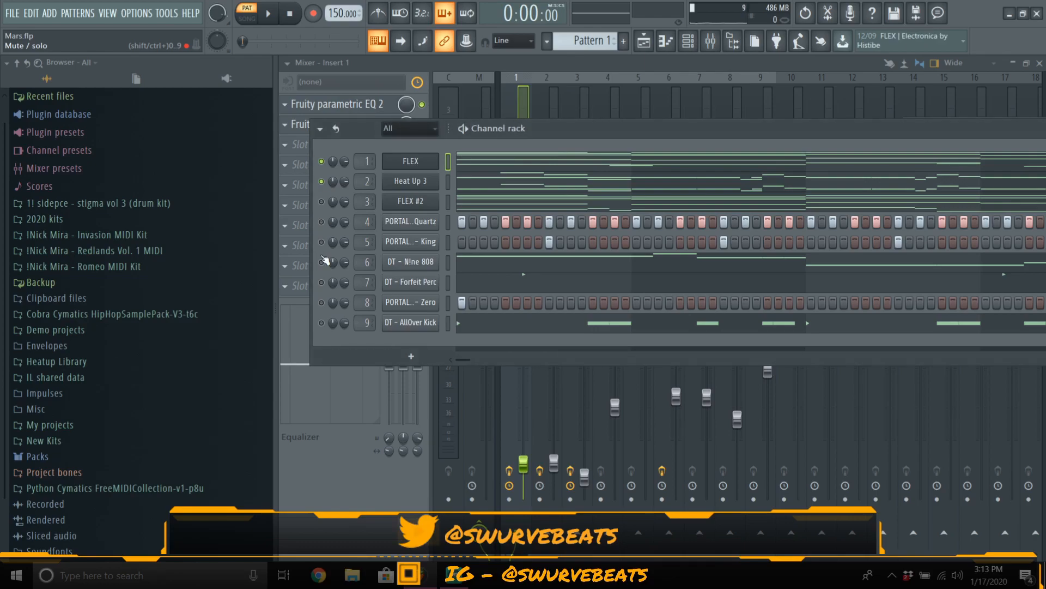
key("space")
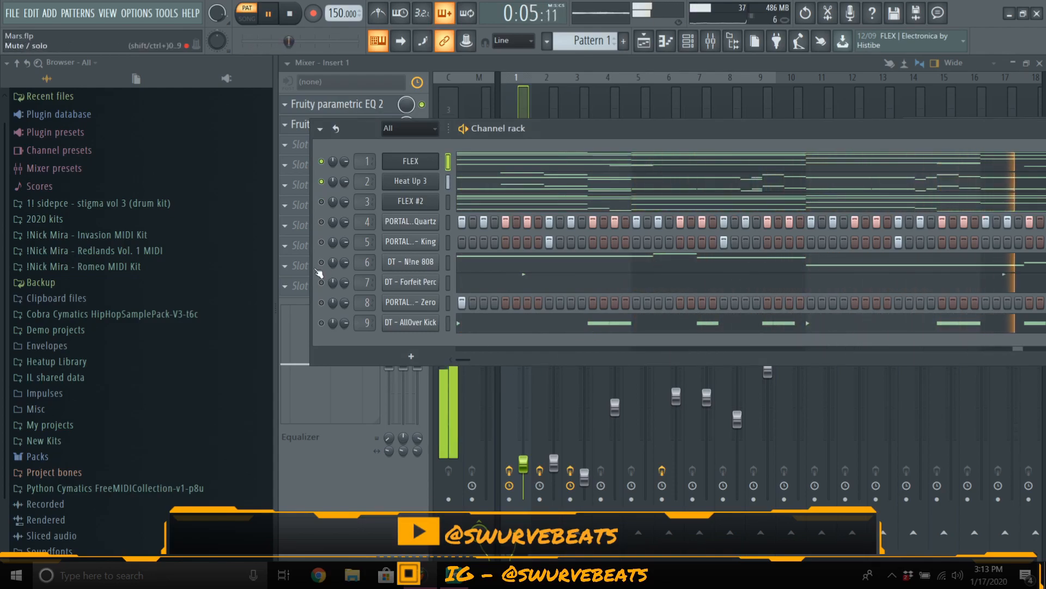
key("space")
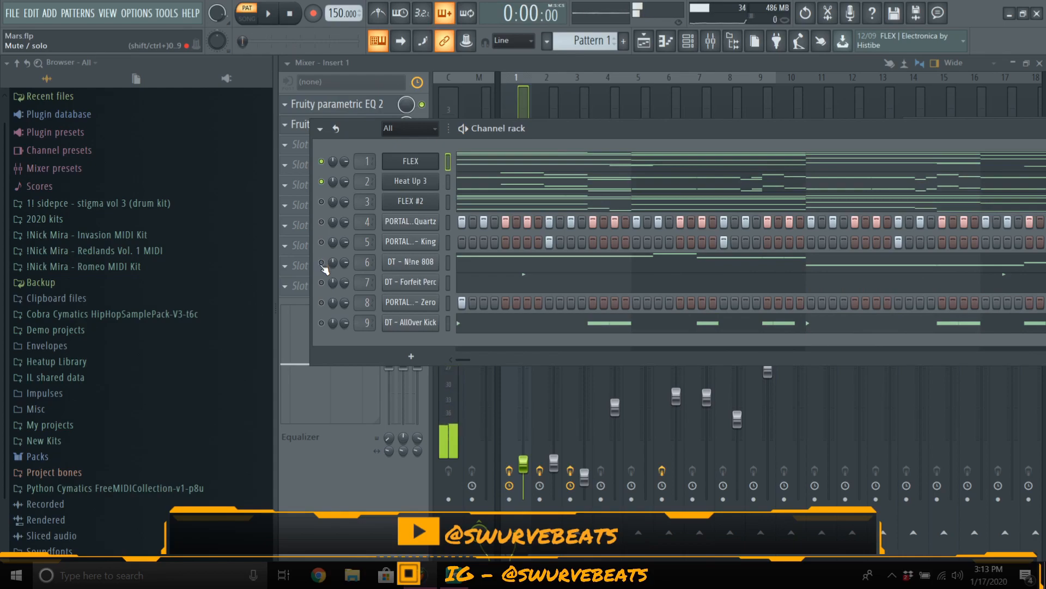
Step: Unmute the PORTAL Quartz, PORTAL King and DT - N!ne 808 channels and audition the pattern with them
left_click(321, 222)
left_click(322, 242)
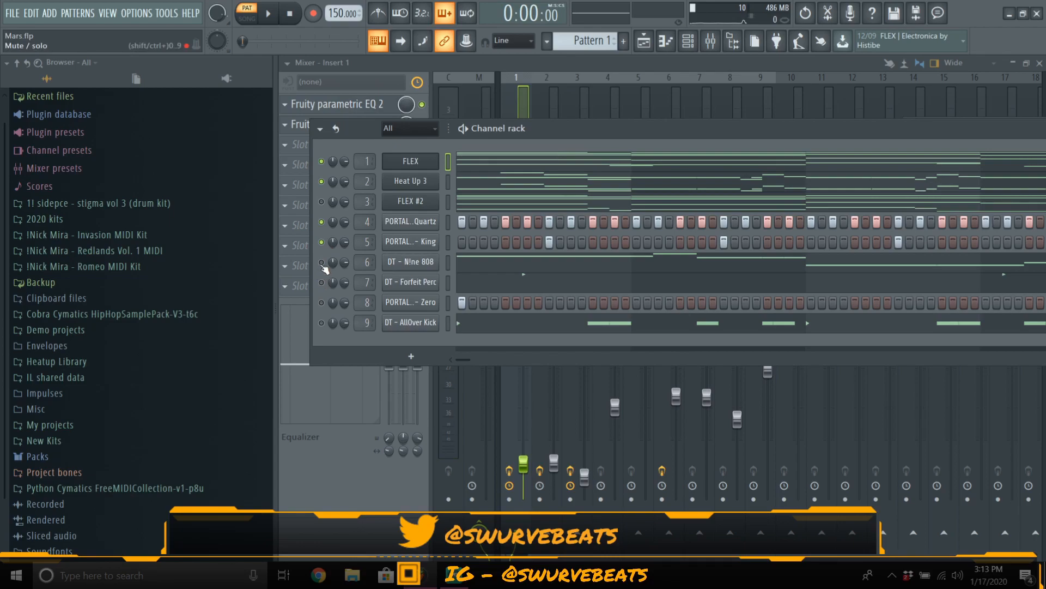
left_click(322, 262)
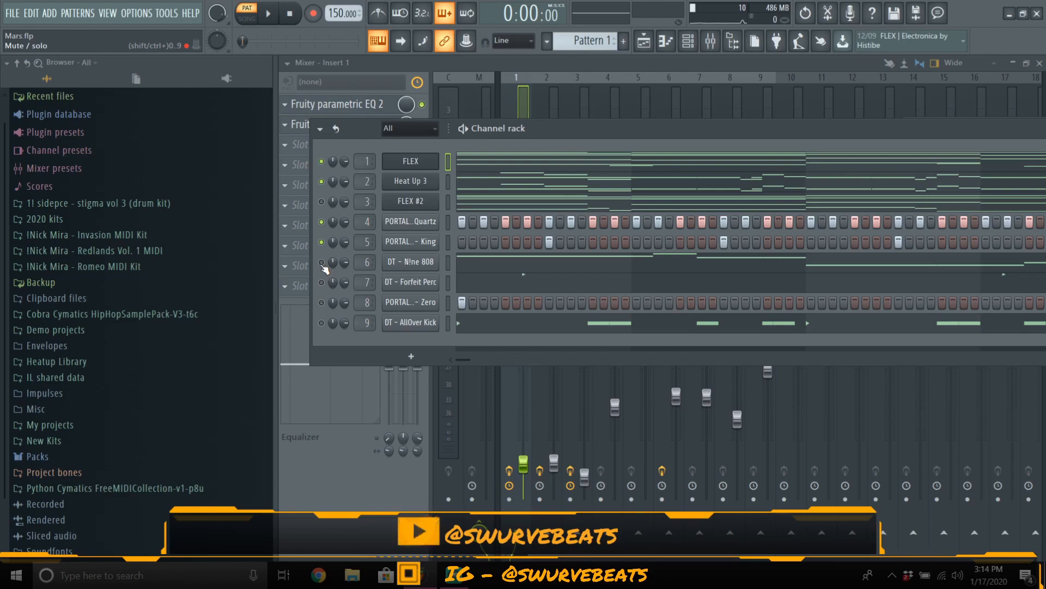
key("space")
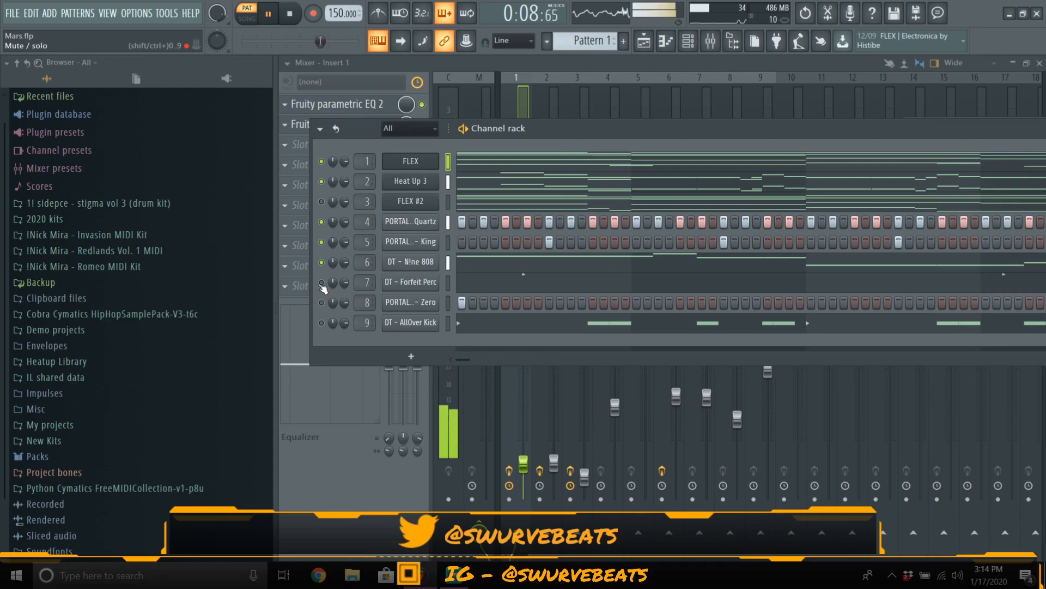
key("space")
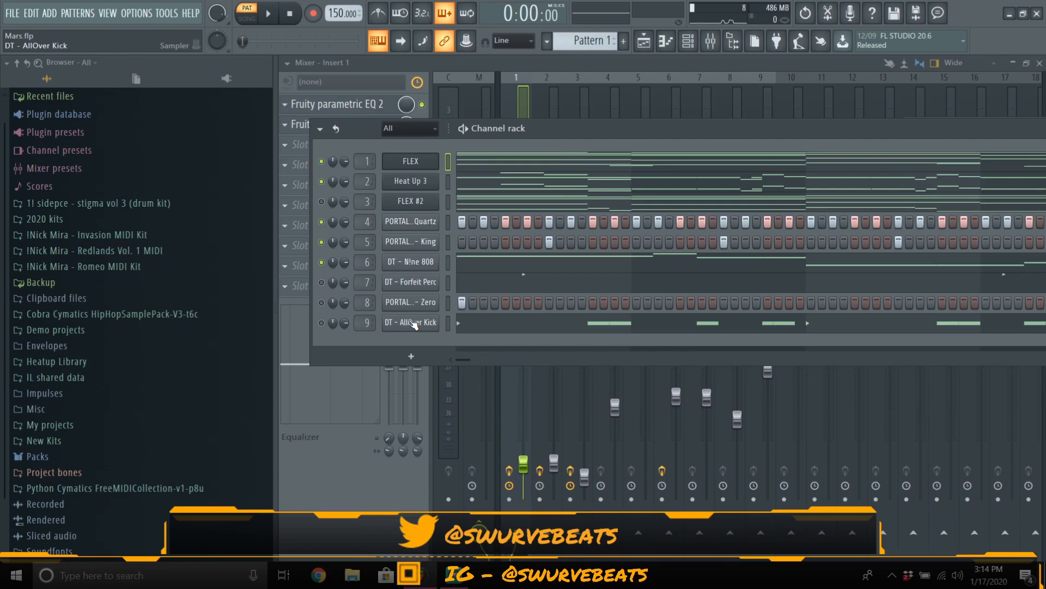
Step: Unmute the DT - AllOver Kick channel and audition the pattern with the kick added
left_click(321, 323)
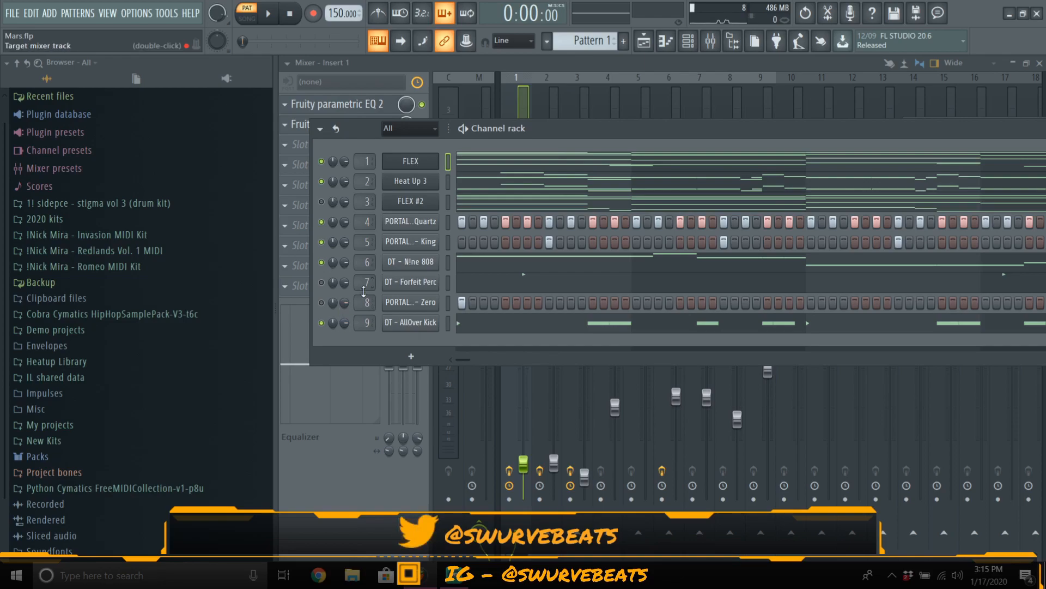
key("space")
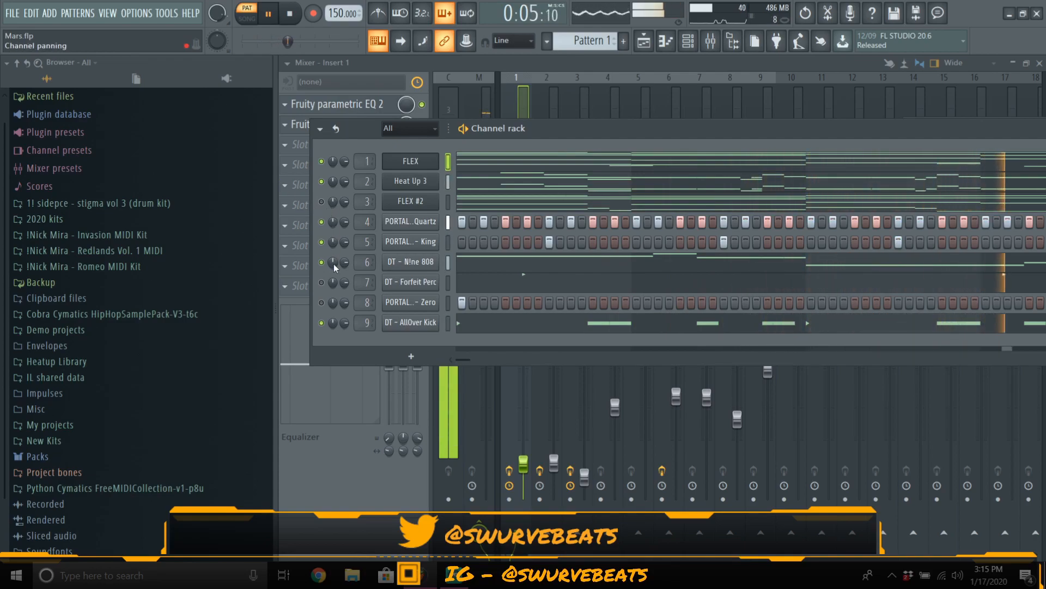
key("space")
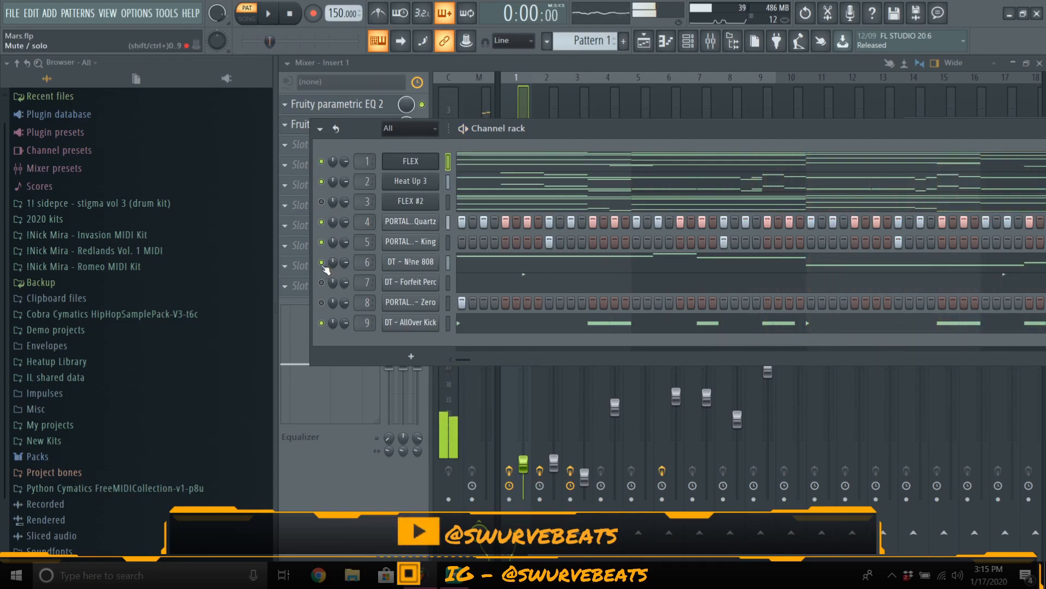
Step: Unmute all remaining channels in the Channel rack
right_click(322, 162)
right_click(322, 162)
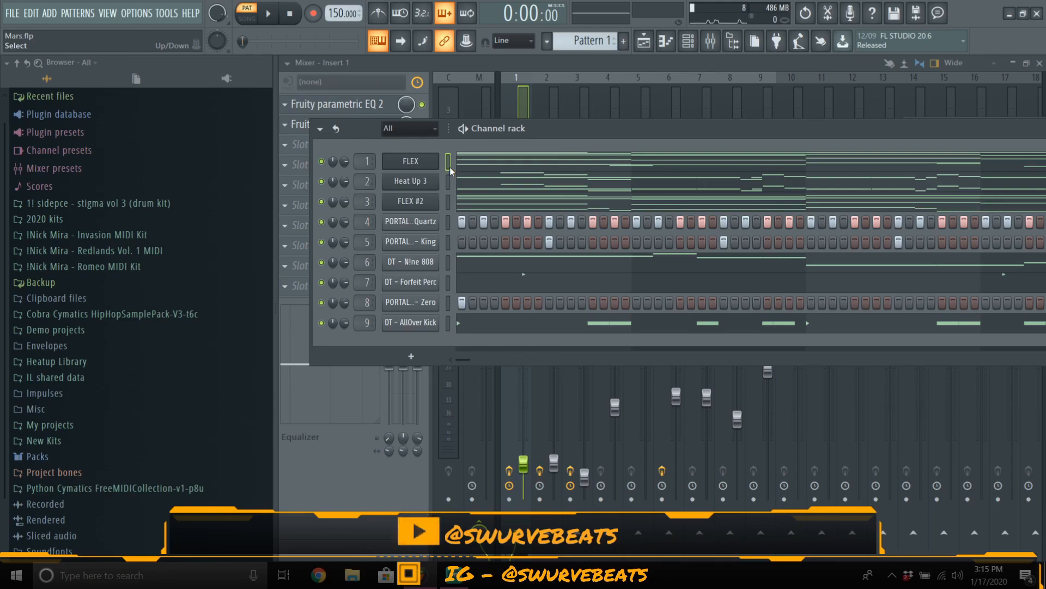
Step: Color all nine channels with a gradient from teal to near-black (red 17, green 18, blue 19)
key("ctrl+a")
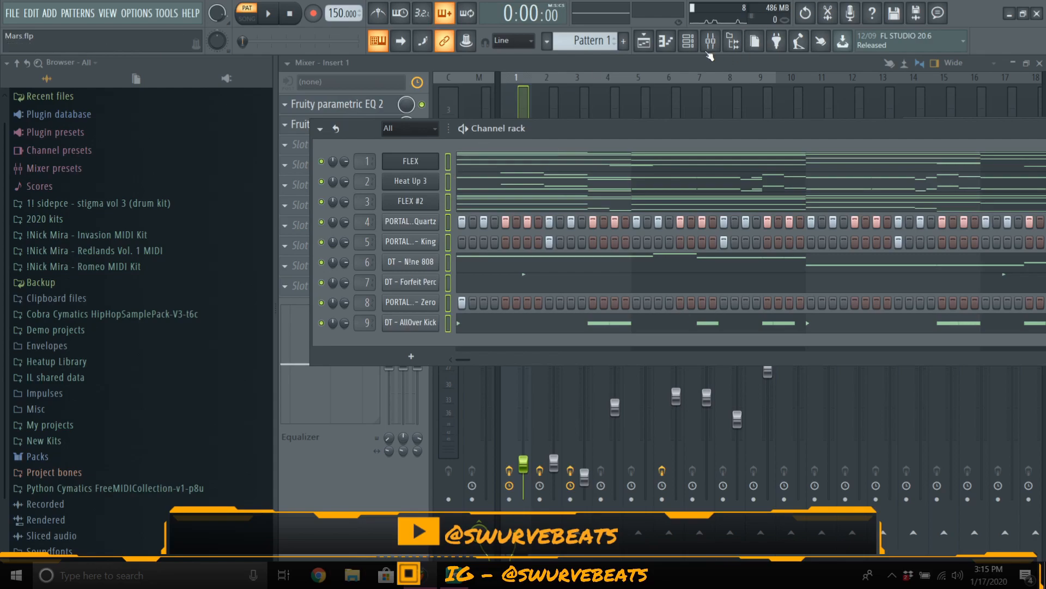
left_click(321, 130)
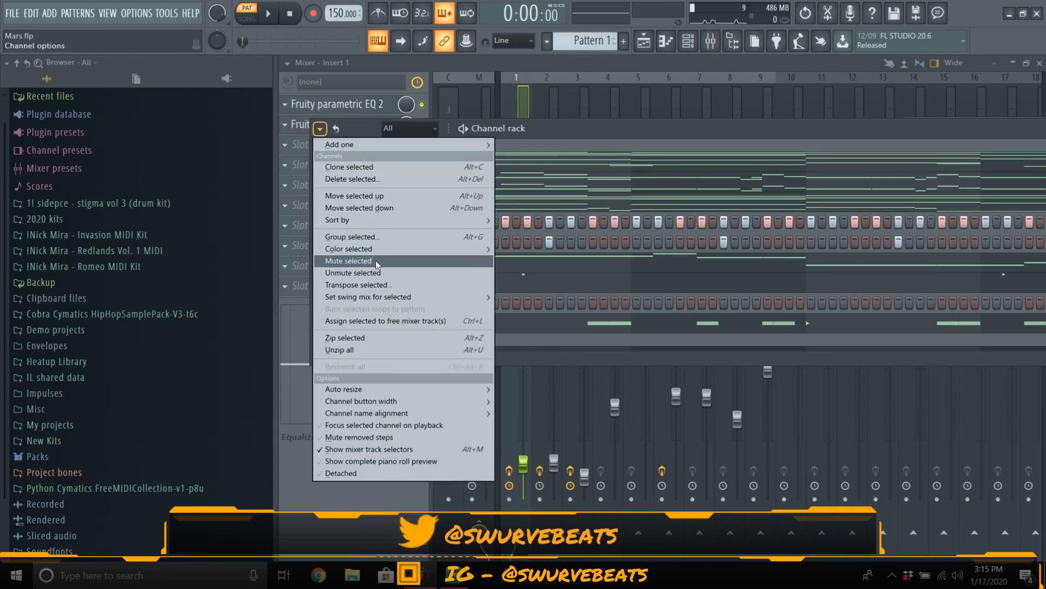
mouse_move(378, 251)
left_click(512, 249)
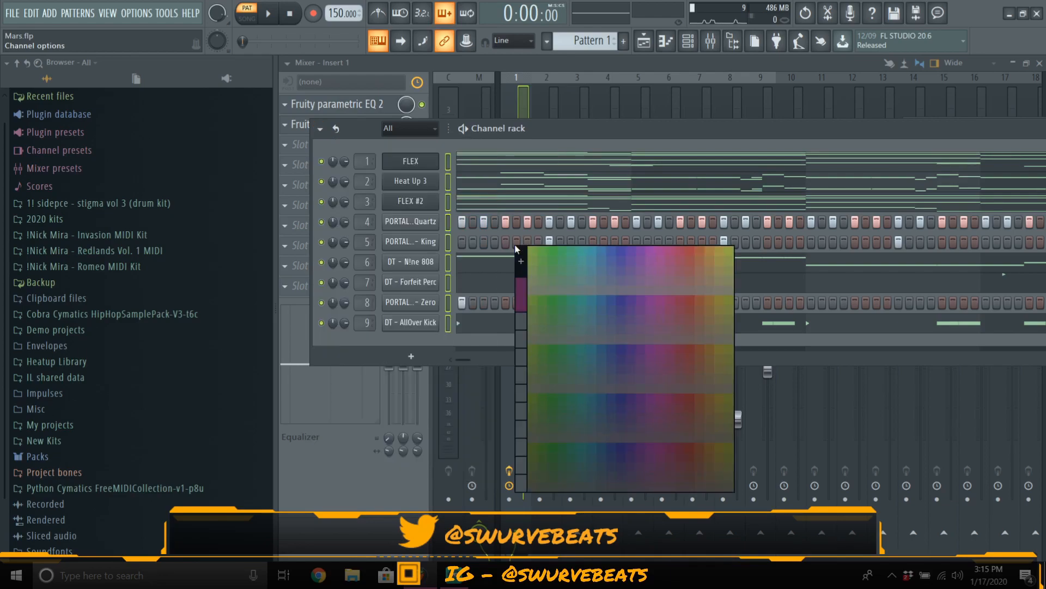
left_click(586, 249)
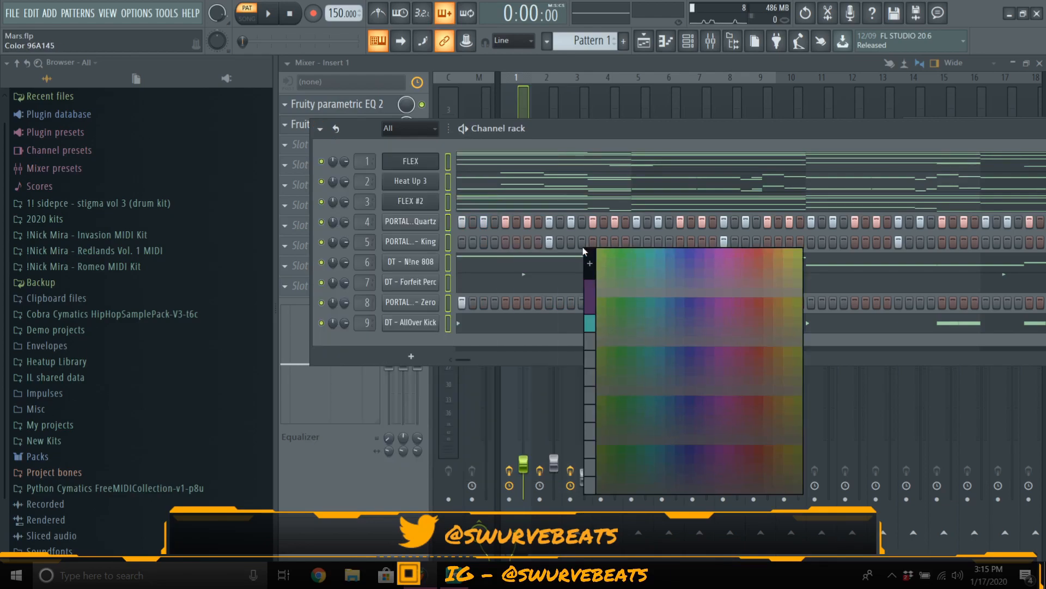
left_click(590, 262)
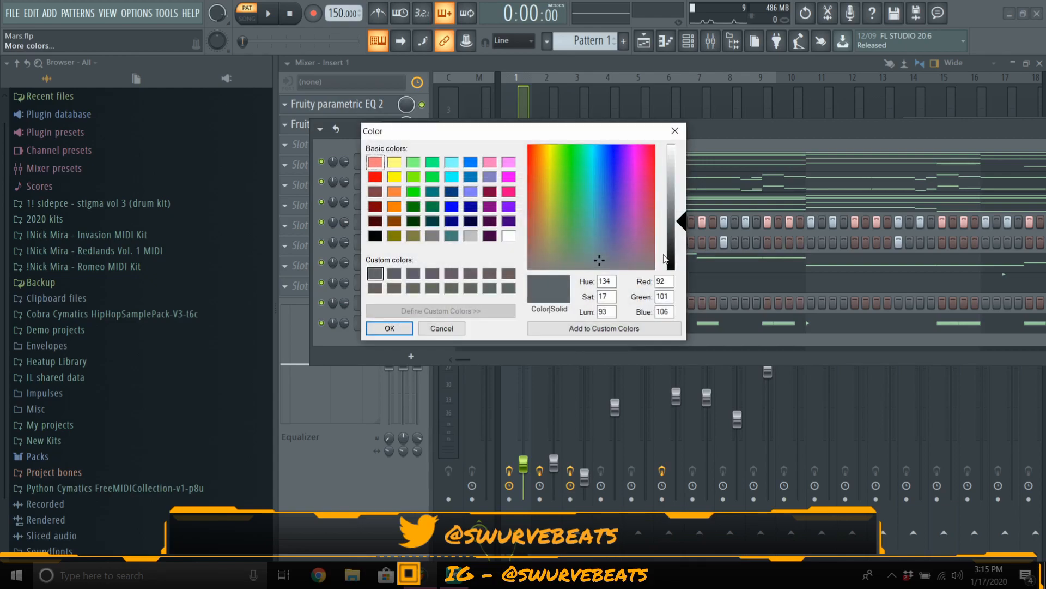
left_click(673, 264)
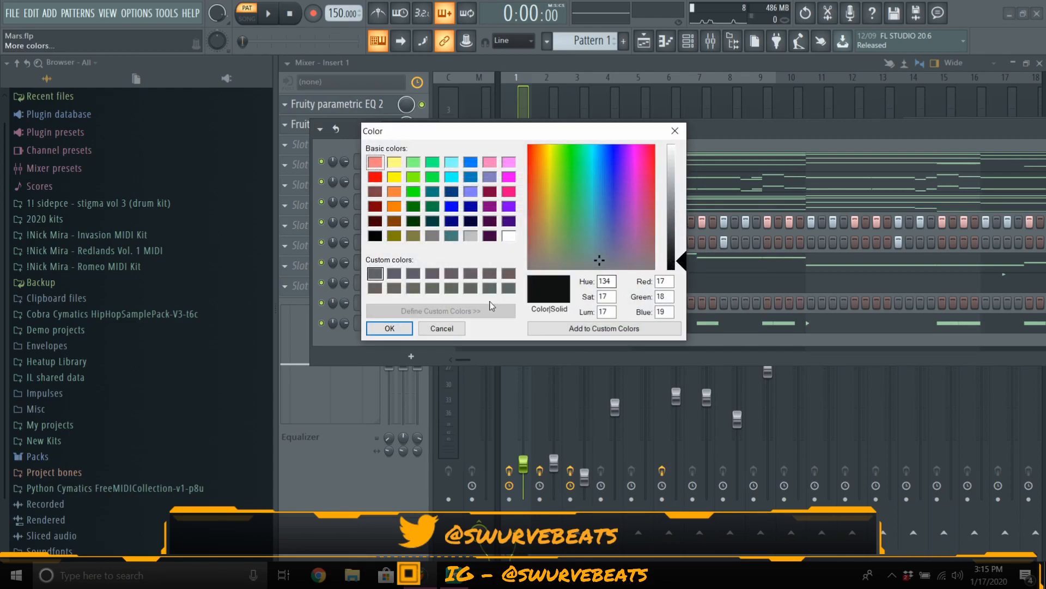
left_click(389, 330)
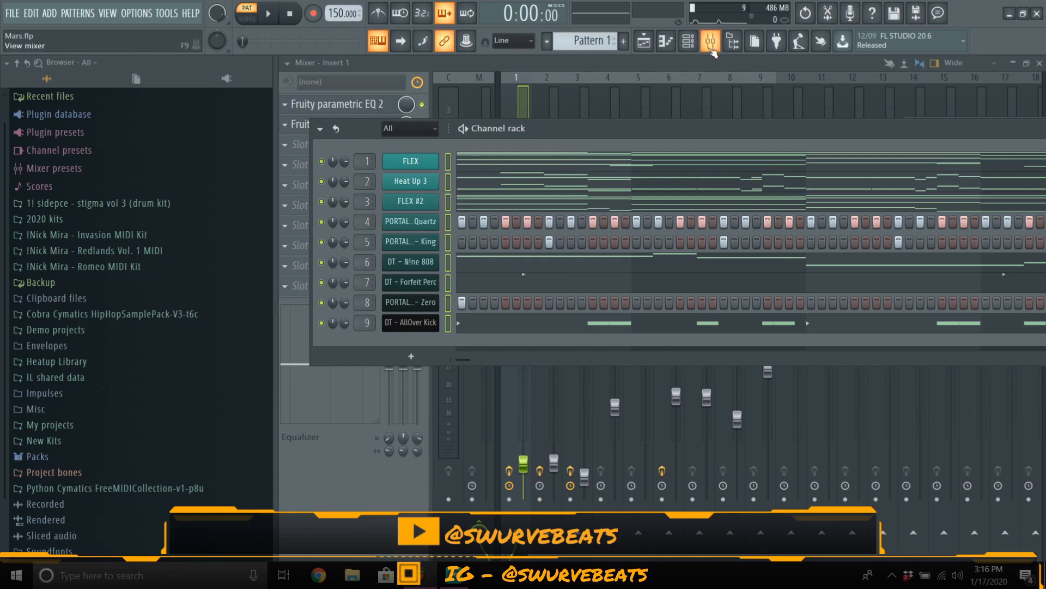
Step: Route the selected channels to consecutive mixer tracks starting from Insert 1
left_click(709, 43)
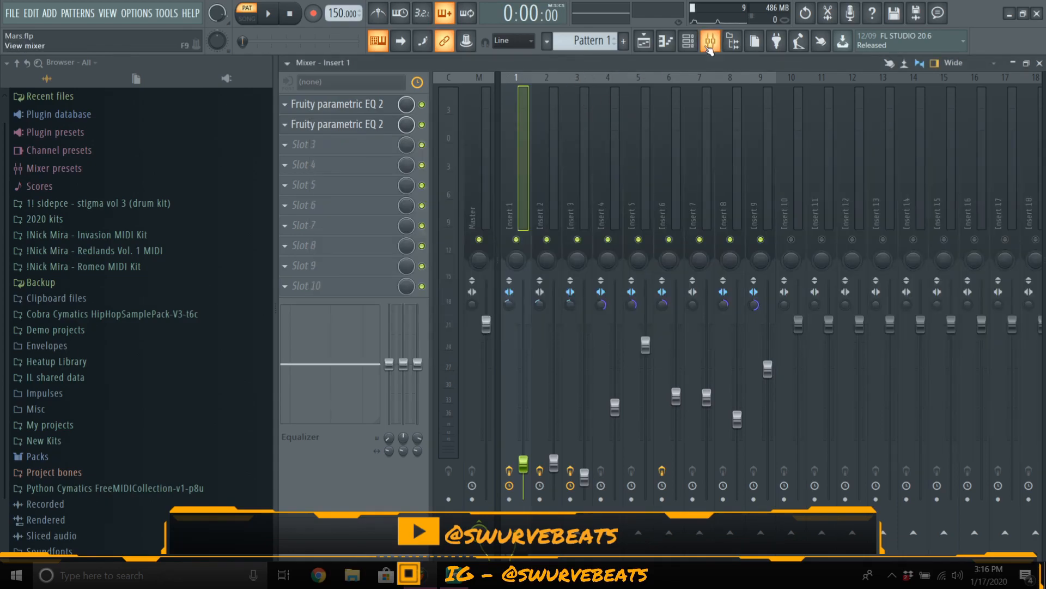
left_click(709, 44)
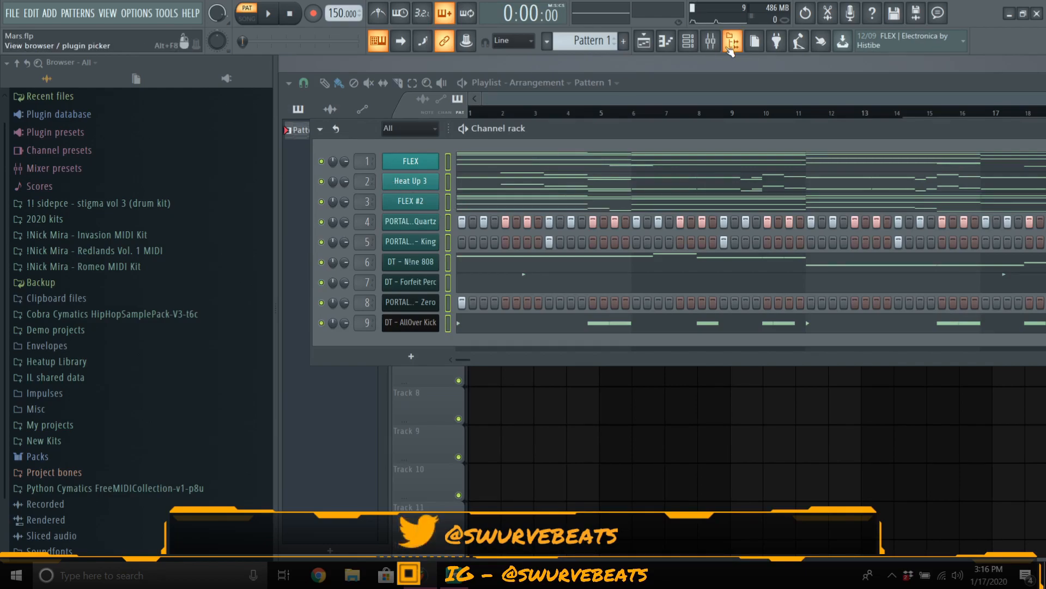
left_click(710, 41)
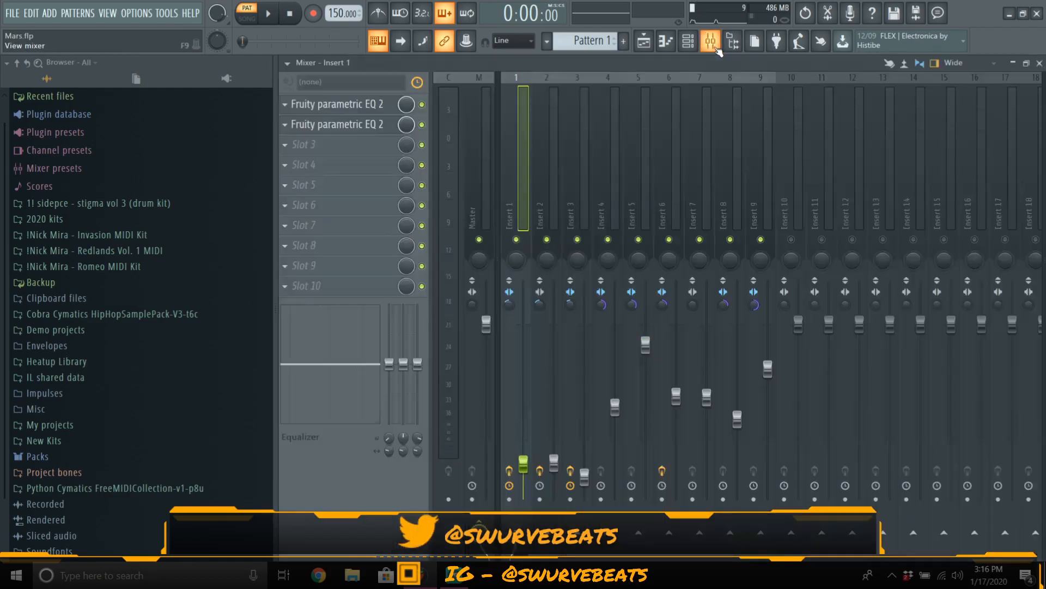
right_click(525, 188)
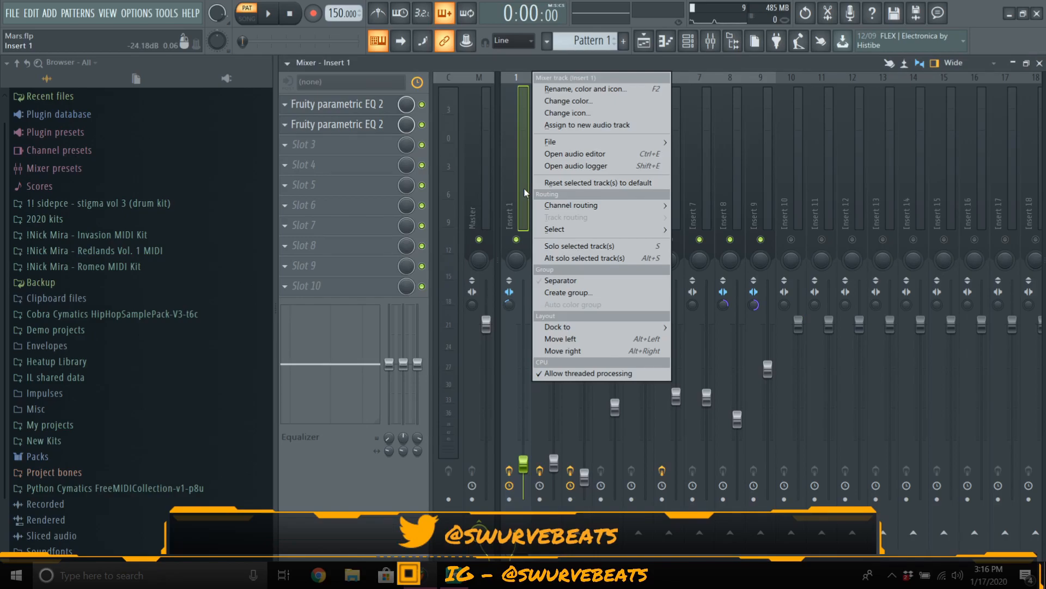
mouse_move(560, 232)
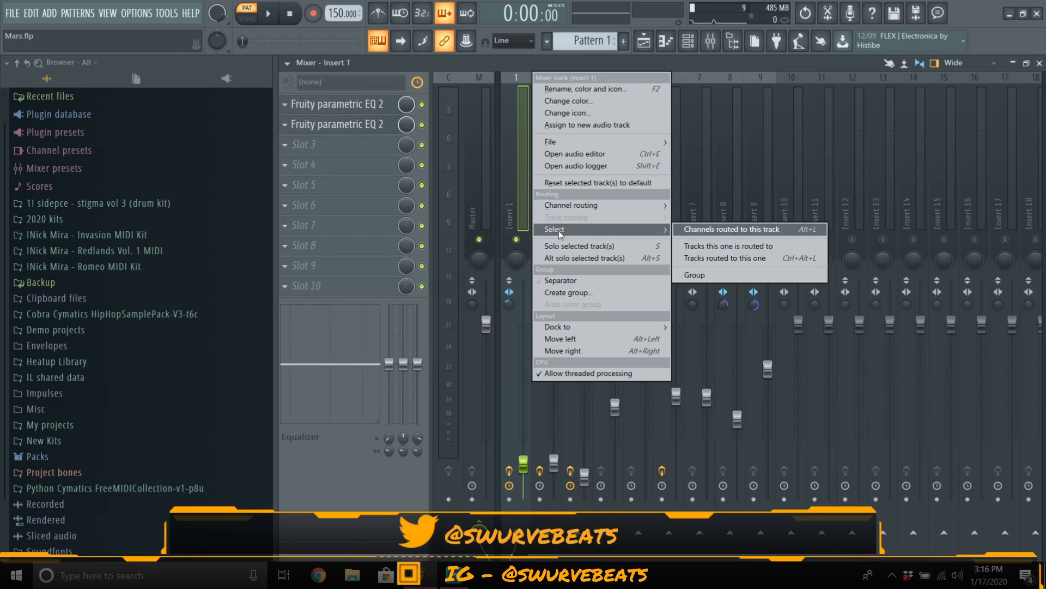
mouse_move(568, 205)
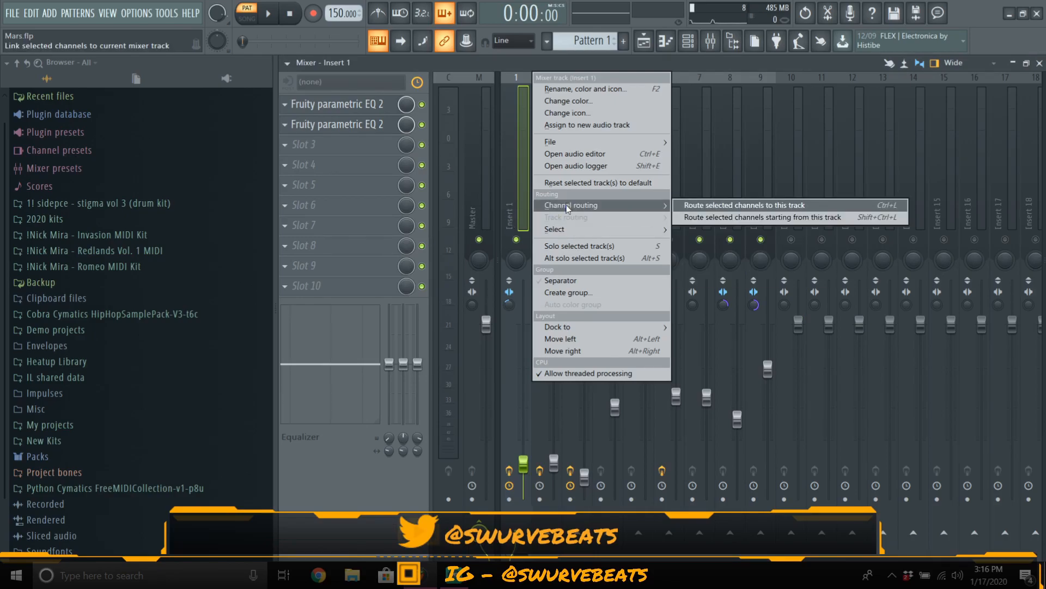
left_click(699, 217)
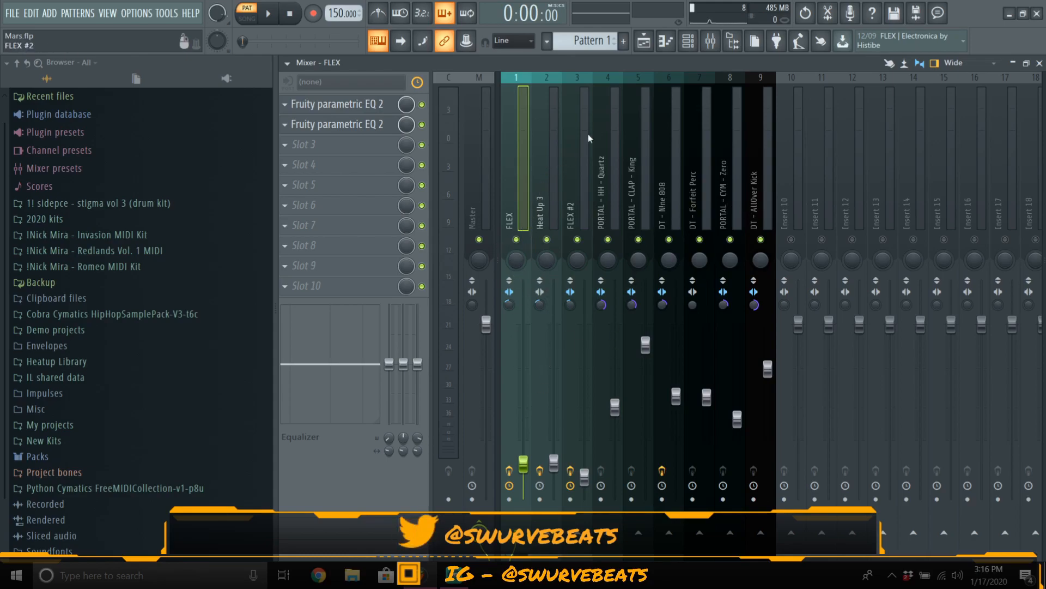
Step: Solo the FLEX mixer track and play the pattern to check its level
left_click(516, 260)
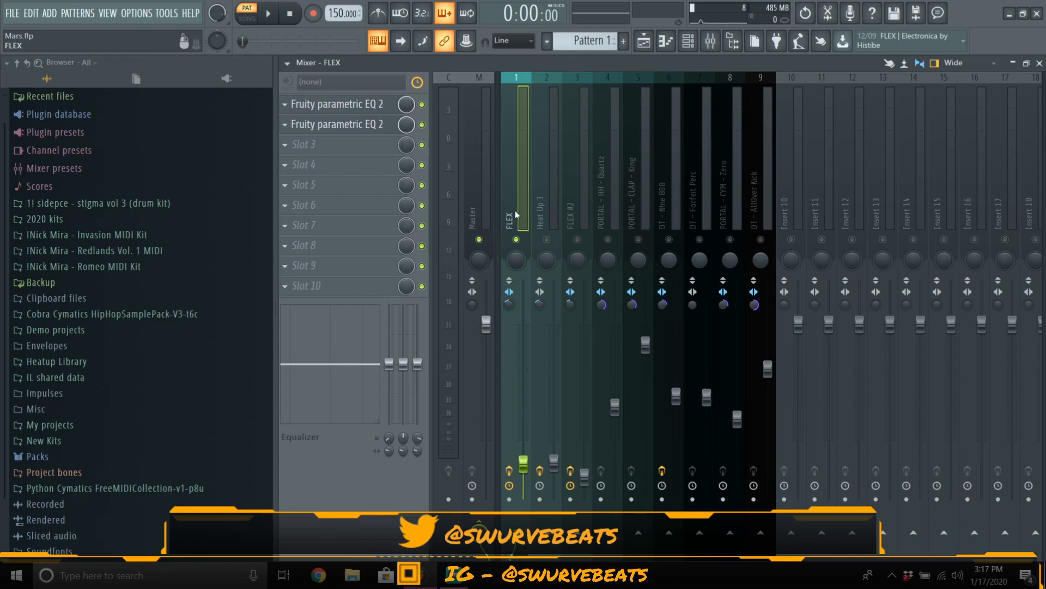
key("space")
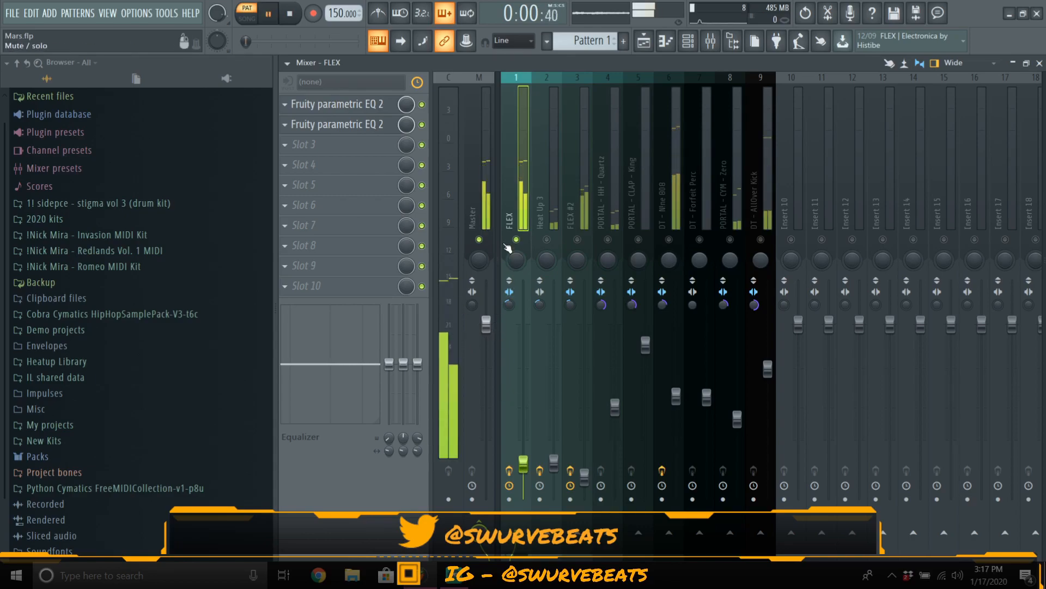
key("space")
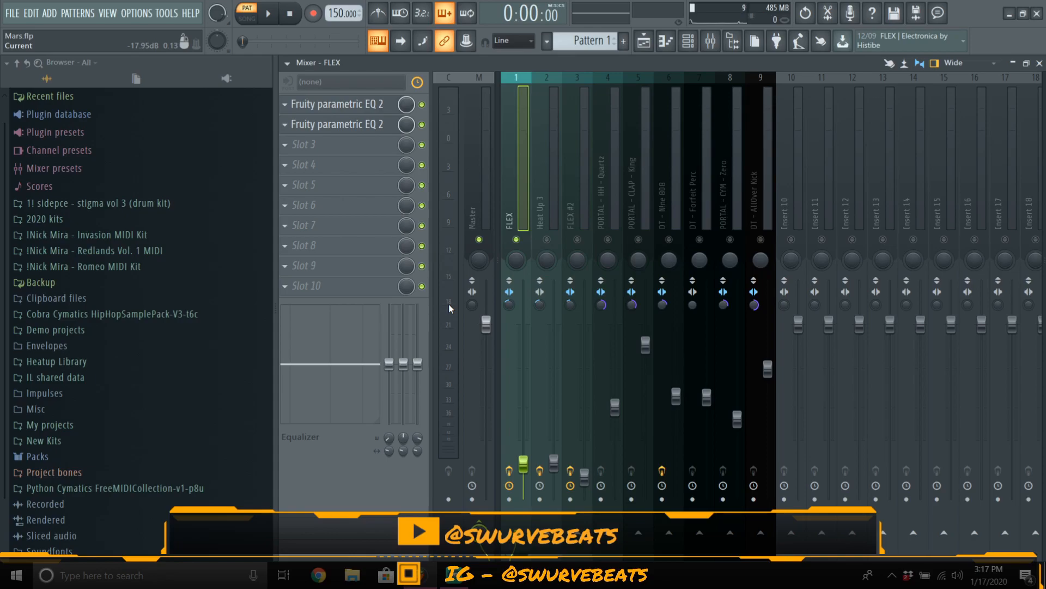
key("space")
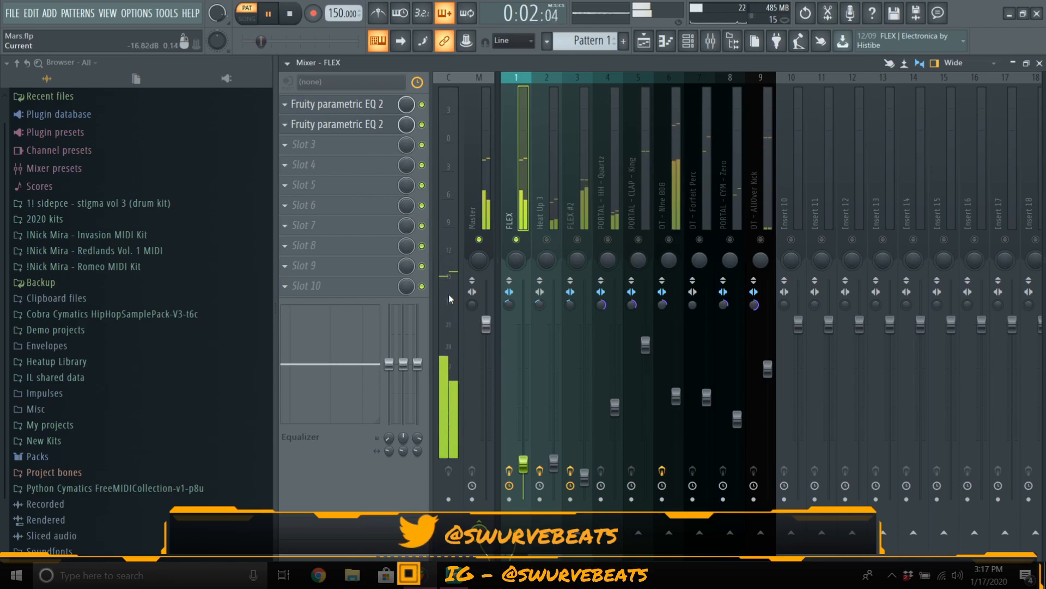
key("space")
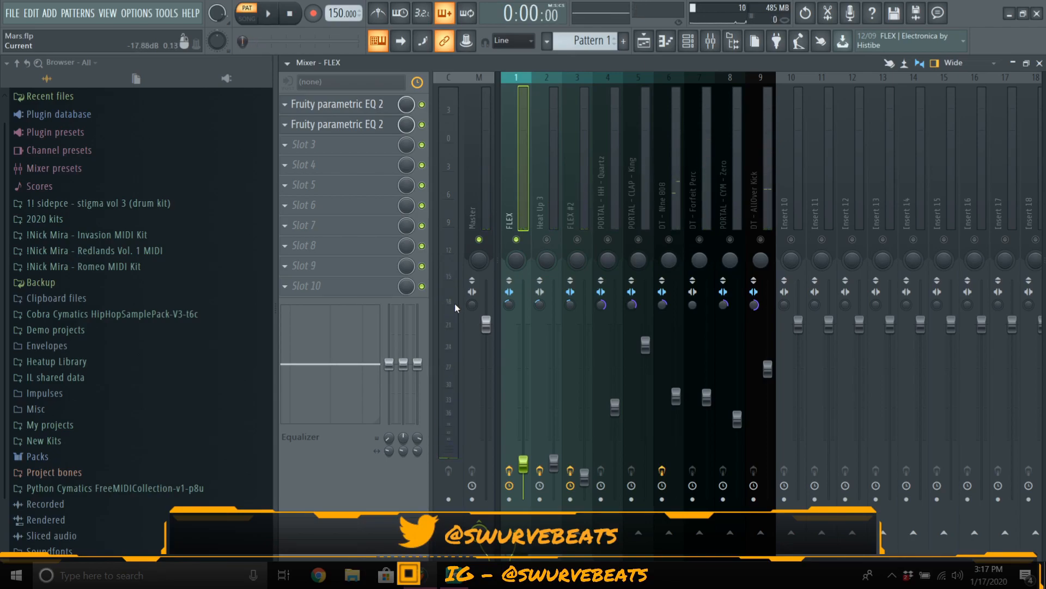
Step: Lower the FLEX mixer track's volume to about -27.2 dB and play the pattern to check it
left_click_drag(526, 464, 526, 472)
key("space")
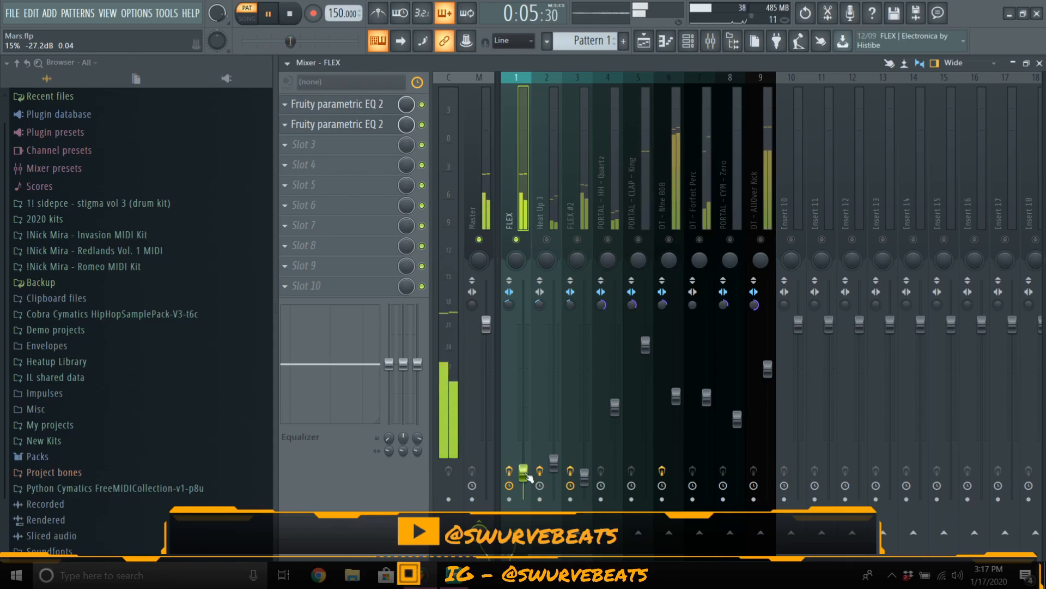
key("space")
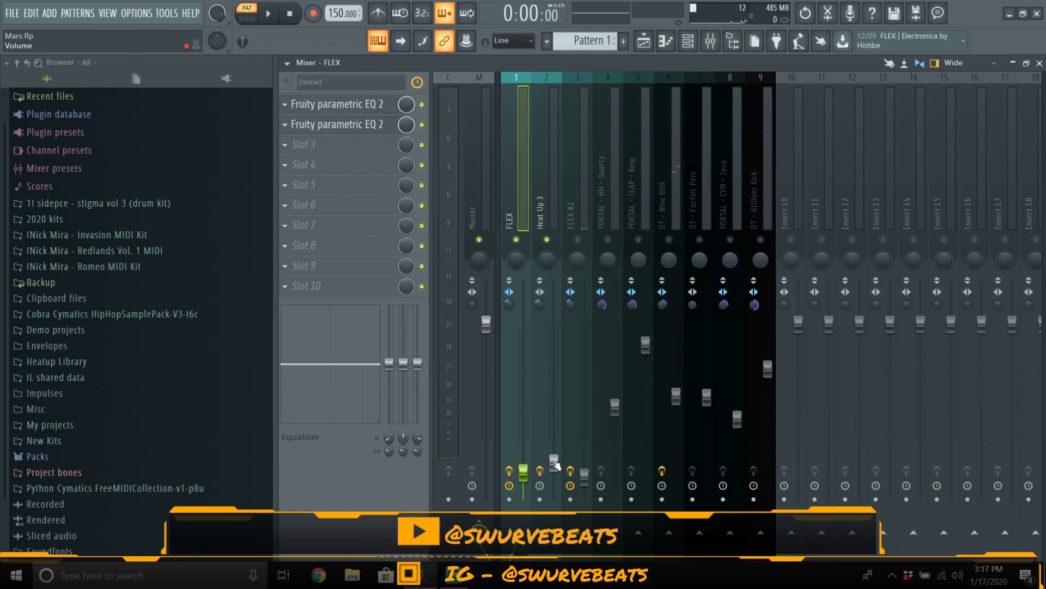
Step: Adjust the Master track's stereo separation and play the pattern with only the FLEX track audible to check the sound
left_click(473, 305)
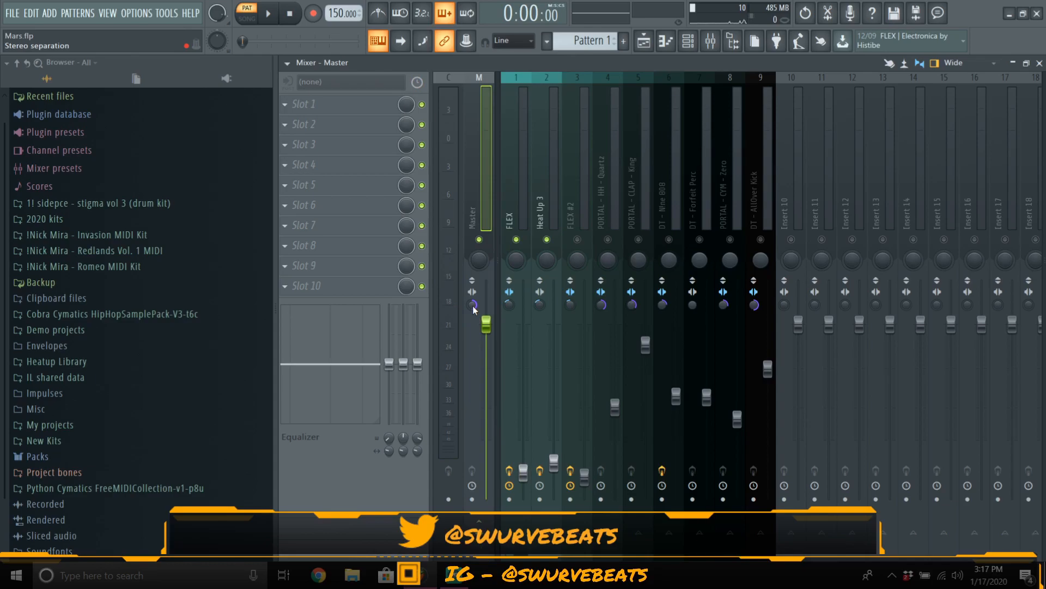
left_click_drag(473, 305, 473, 291)
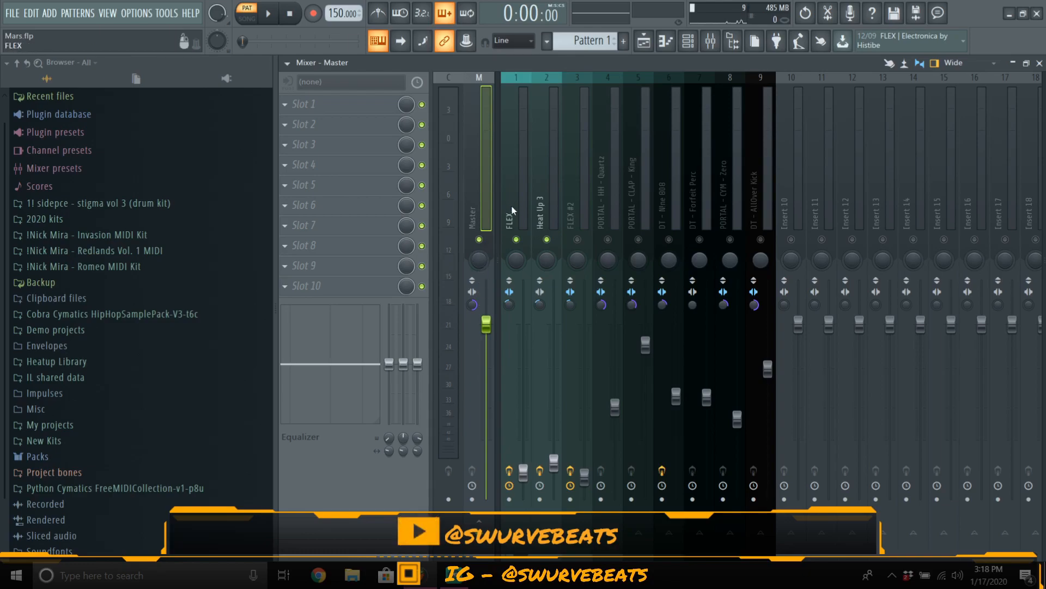
key("space")
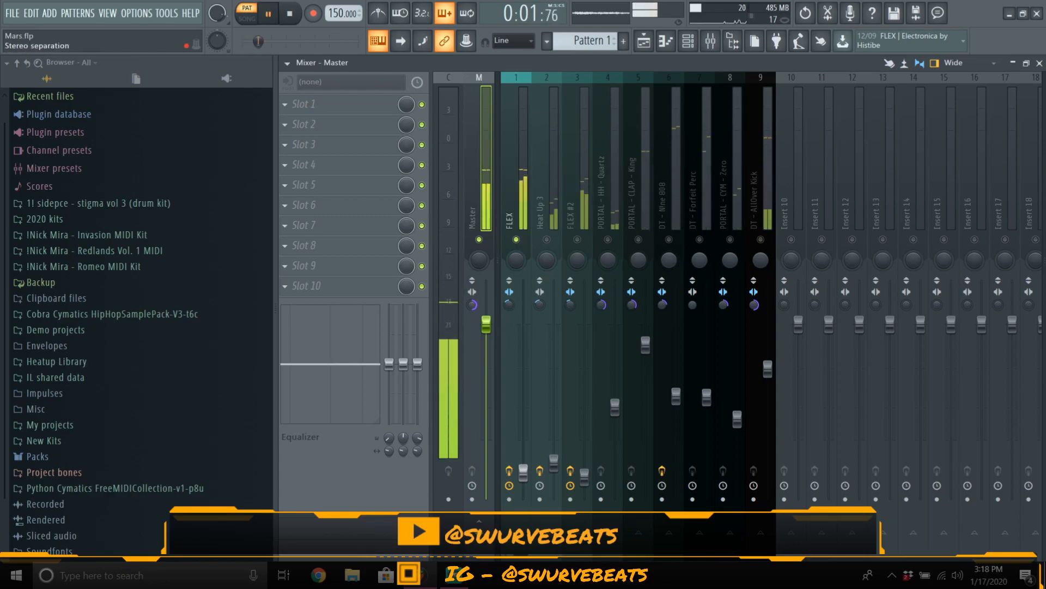
mouse_move(472, 305)
left_mouse_down()
mouse_move(472, 228)
mouse_move(472, 305)
left_mouse_up()
key("space")
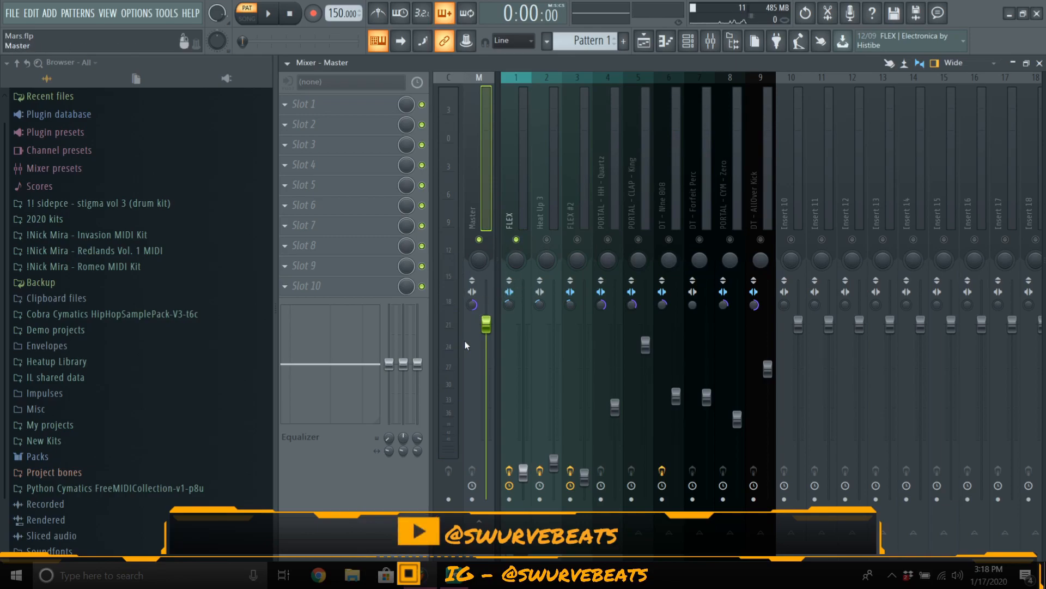
right_click(473, 308)
left_click(472, 306)
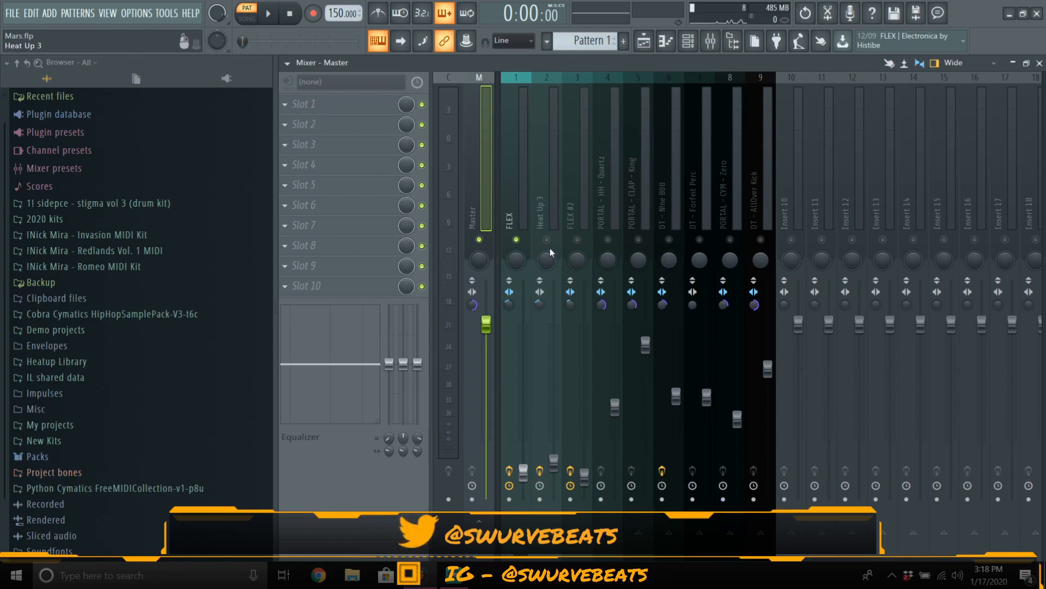
Step: Play the pattern with Heat Up 3 alongside FLEX and fine-tune the Heat Up 3 track's volume
left_click(553, 462)
key("space")
left_click(555, 467)
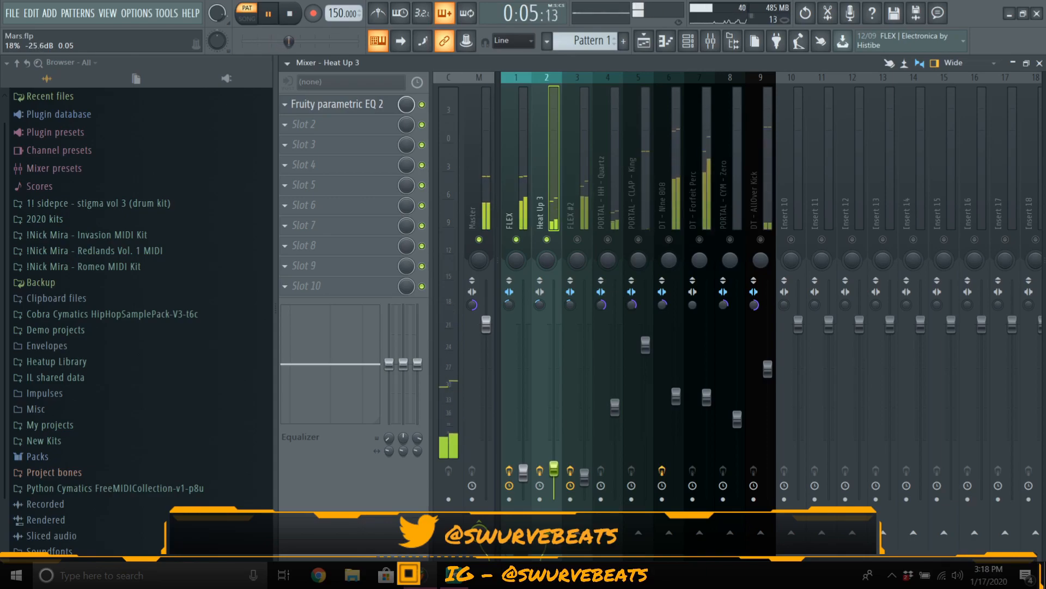
left_click_drag(553, 469, 556, 467)
key("space")
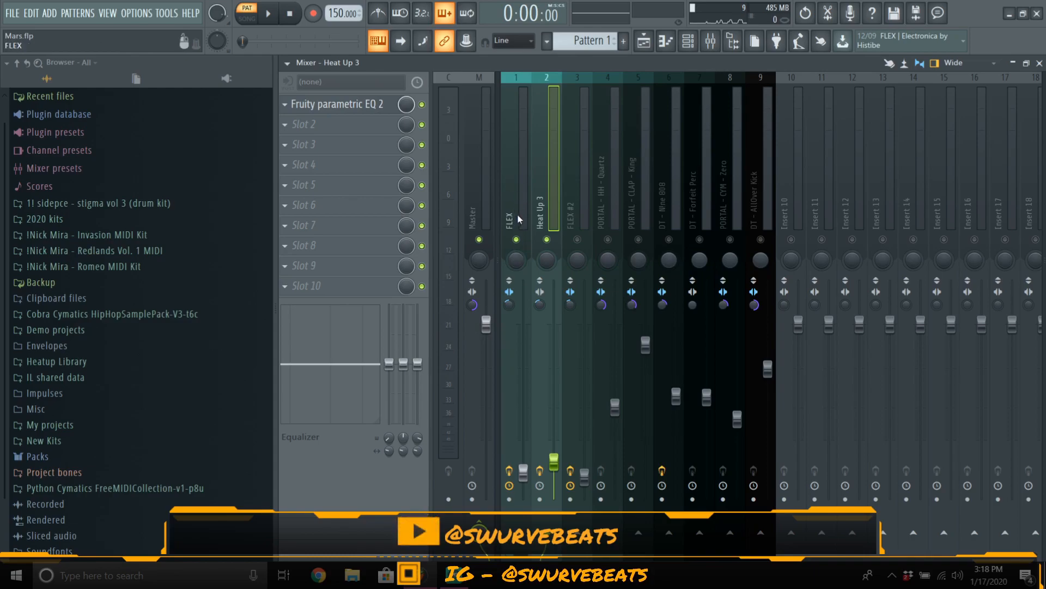
Step: Solo the FLEX #2 mixer track and adjust its volume while the pattern plays
left_click(577, 239)
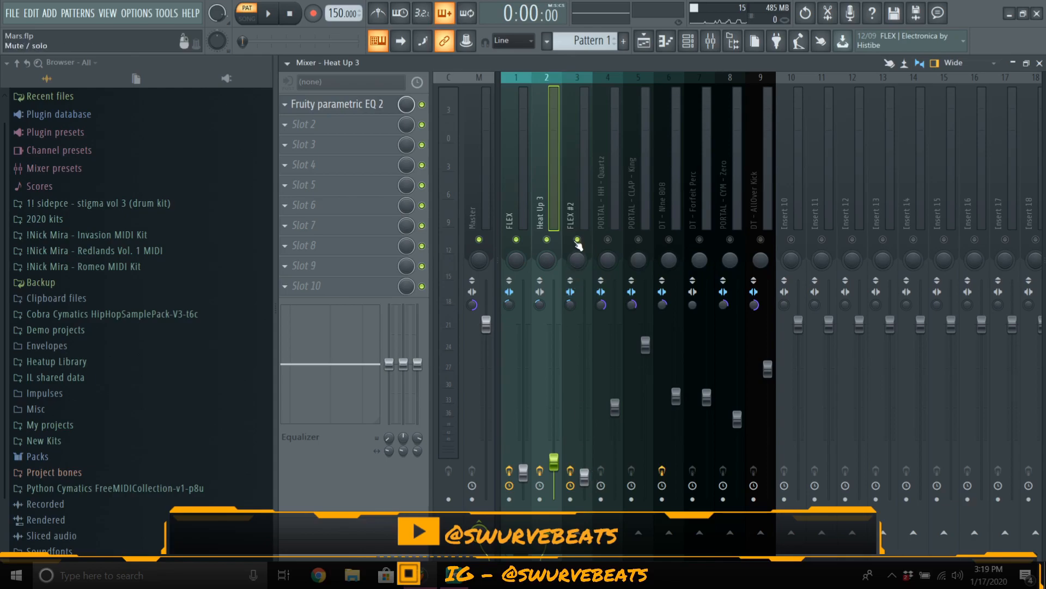
right_click(578, 241)
key("space")
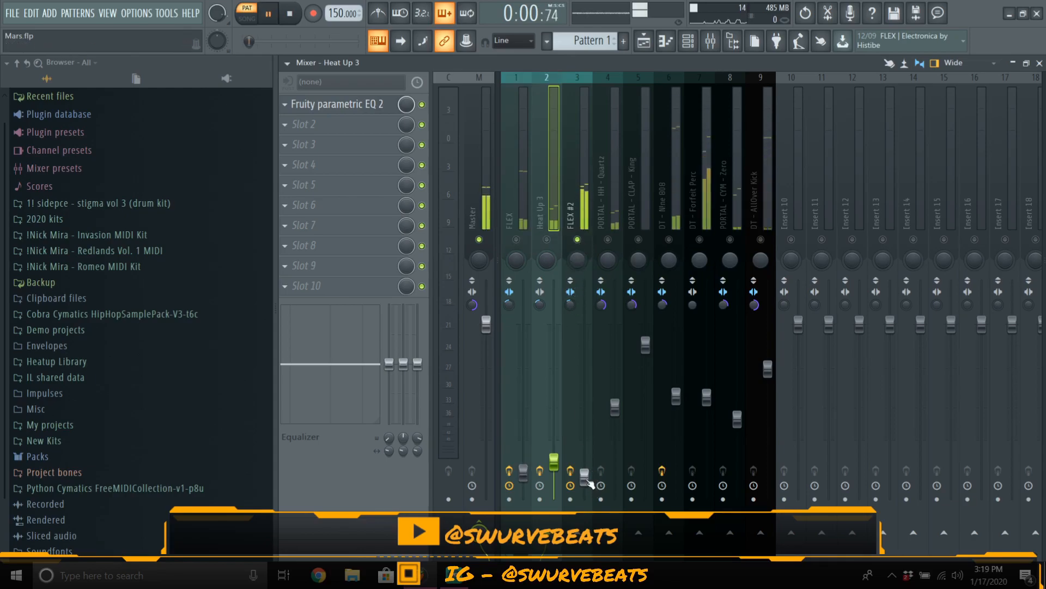
left_click(584, 475)
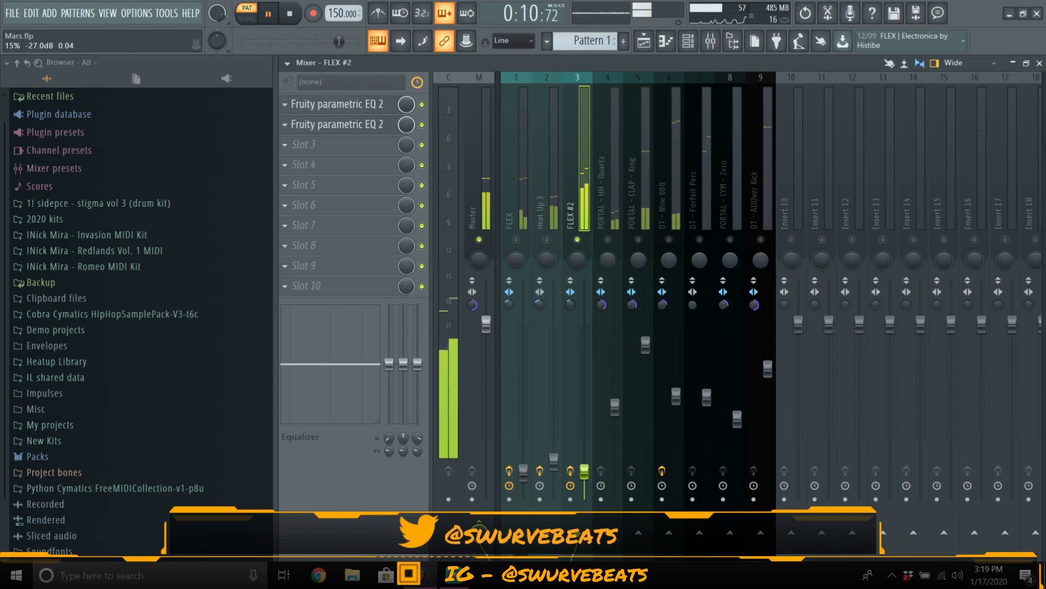
key("space")
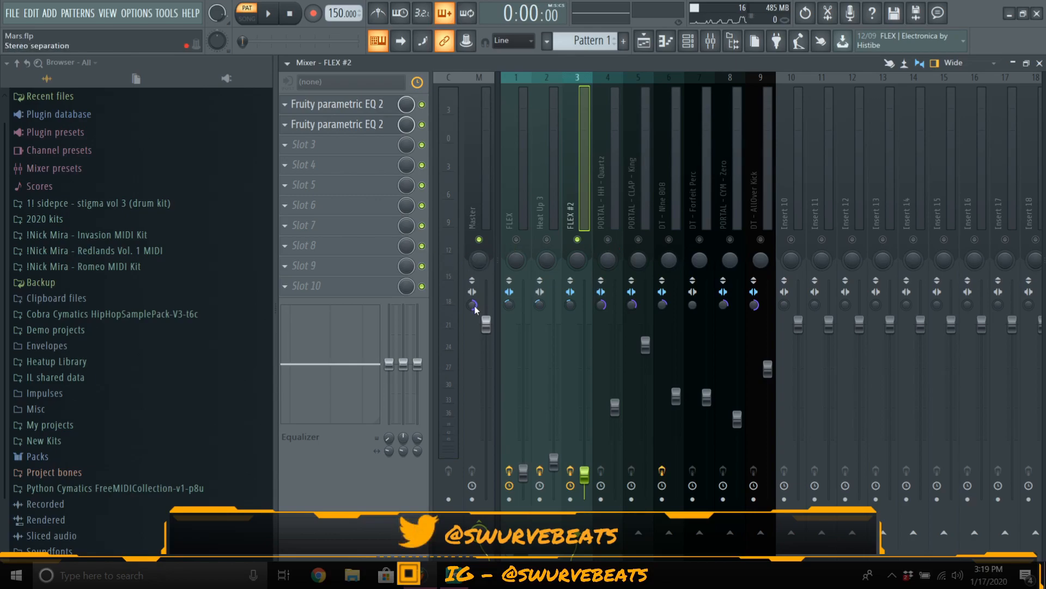
Step: Bring FLEX and Heat Up 3 back in and lower the FLEX #2 track's volume to about -33.0 dB during playback
left_click(548, 240)
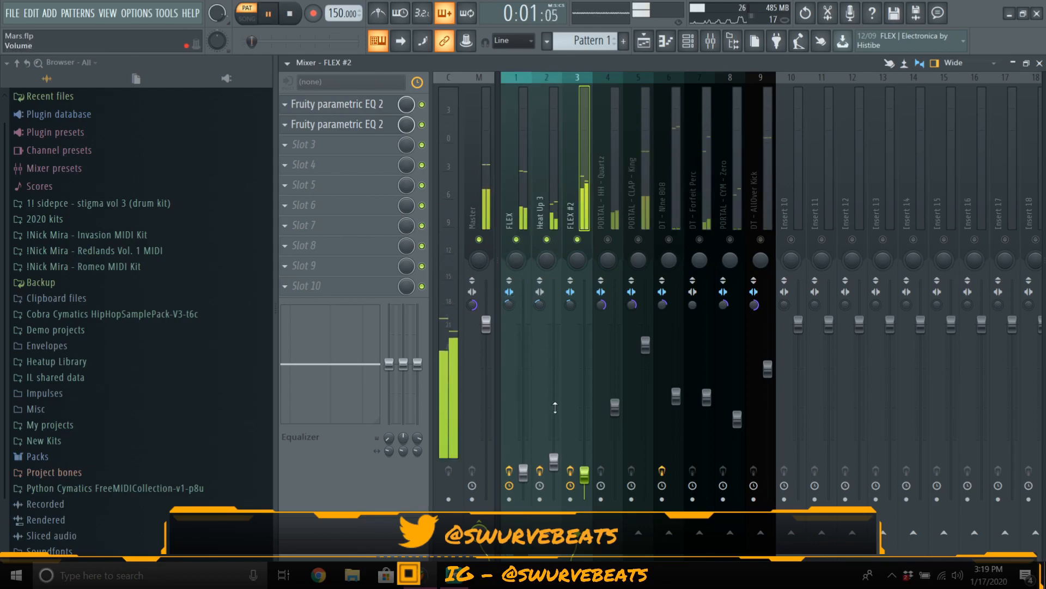
left_click_drag(585, 478, 585, 484)
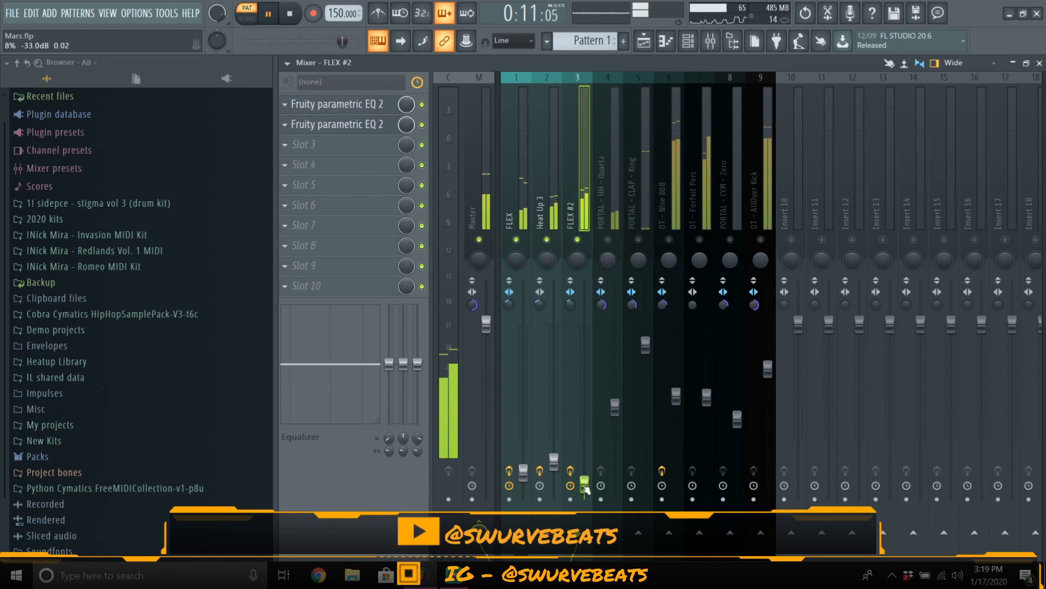
key("space")
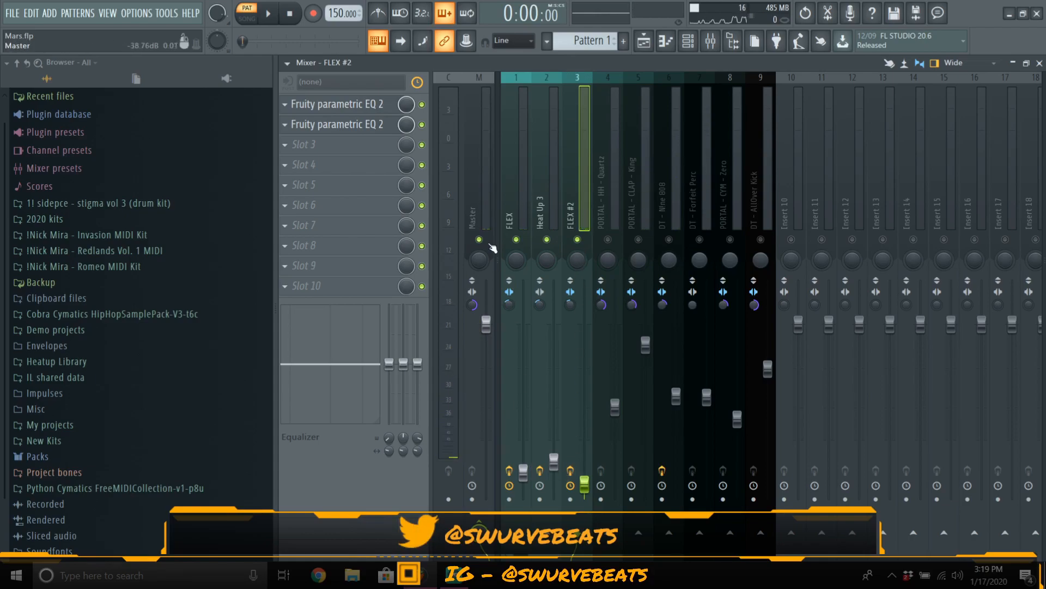
Step: Play FLEX, Heat Up 3 and FLEX #2 together to check the balance of the three melody tracks
right_click(474, 305)
key("Escape")
key("space")
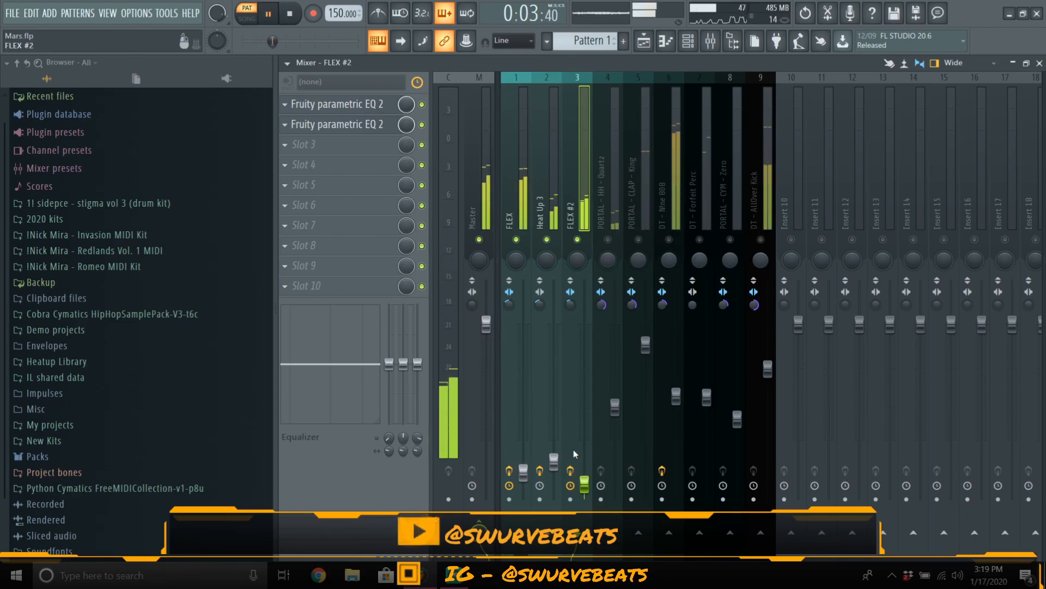
key("space")
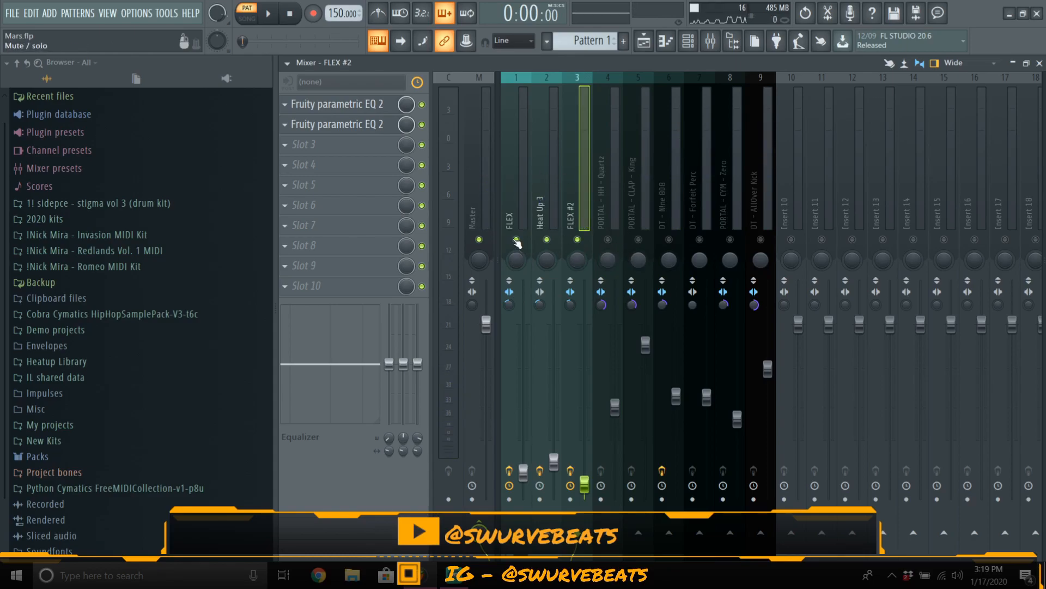
Step: Unmute all mixer tracks and play the full pattern to hear the melodies with the drums
right_click(516, 241)
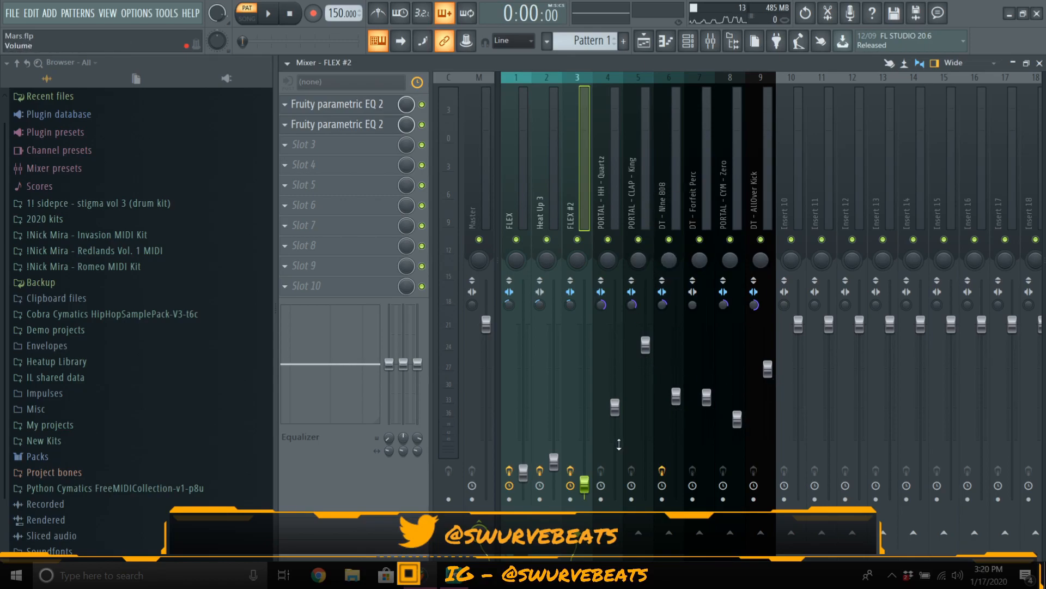
left_click(474, 308)
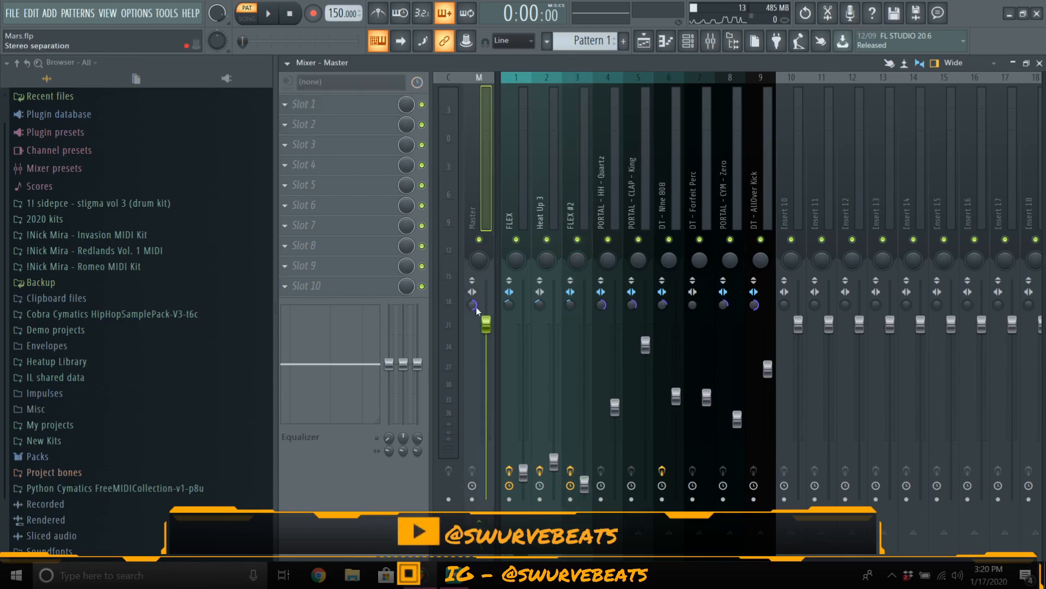
key("space")
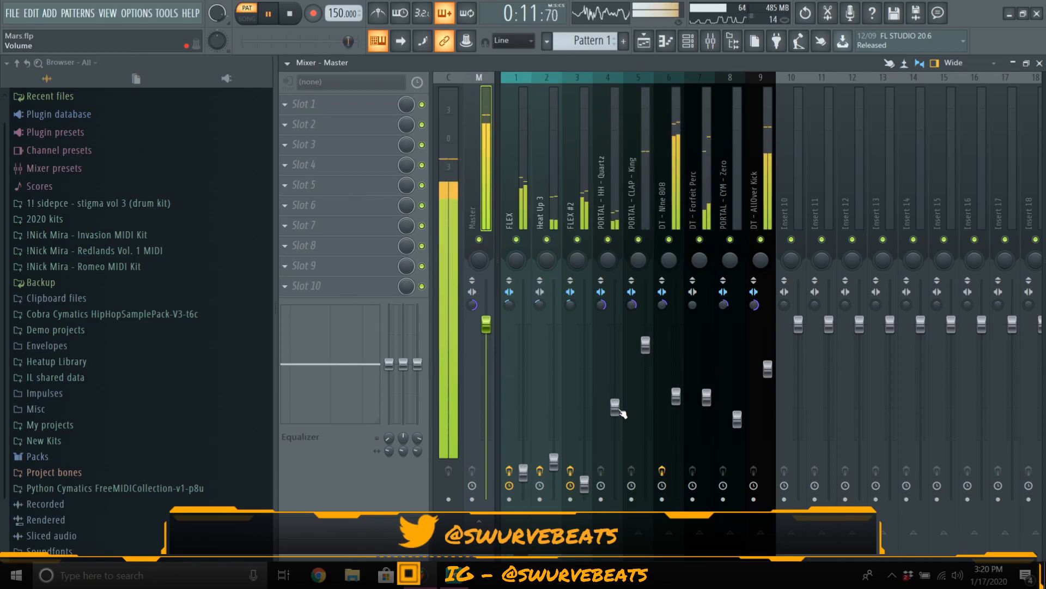
key("space")
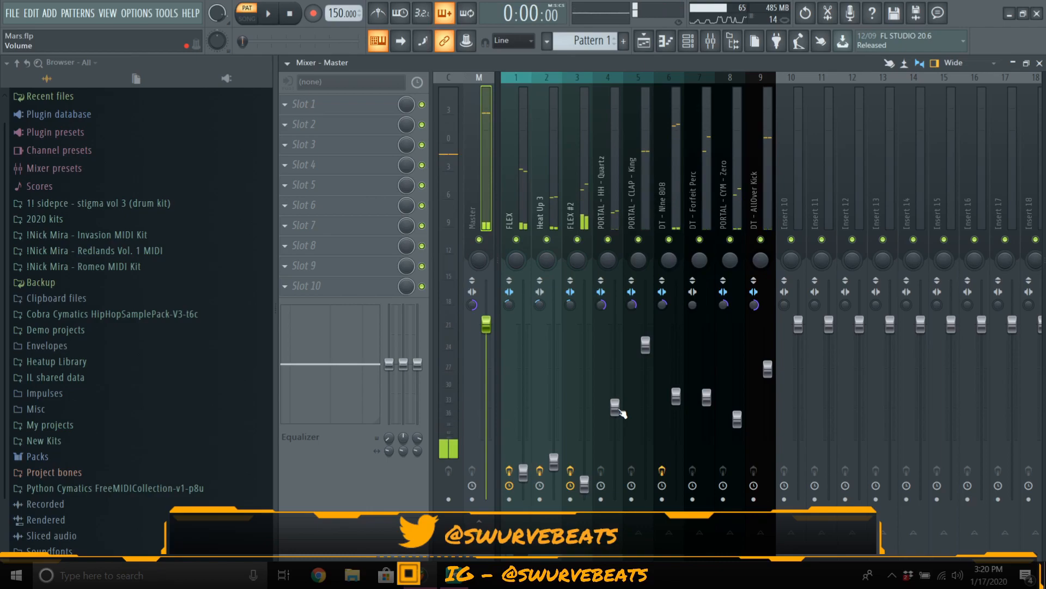
Step: Compare the pattern with and without the PORTAL - HH - Quartz track and raise that track's volume slightly
left_click(608, 240)
key("space")
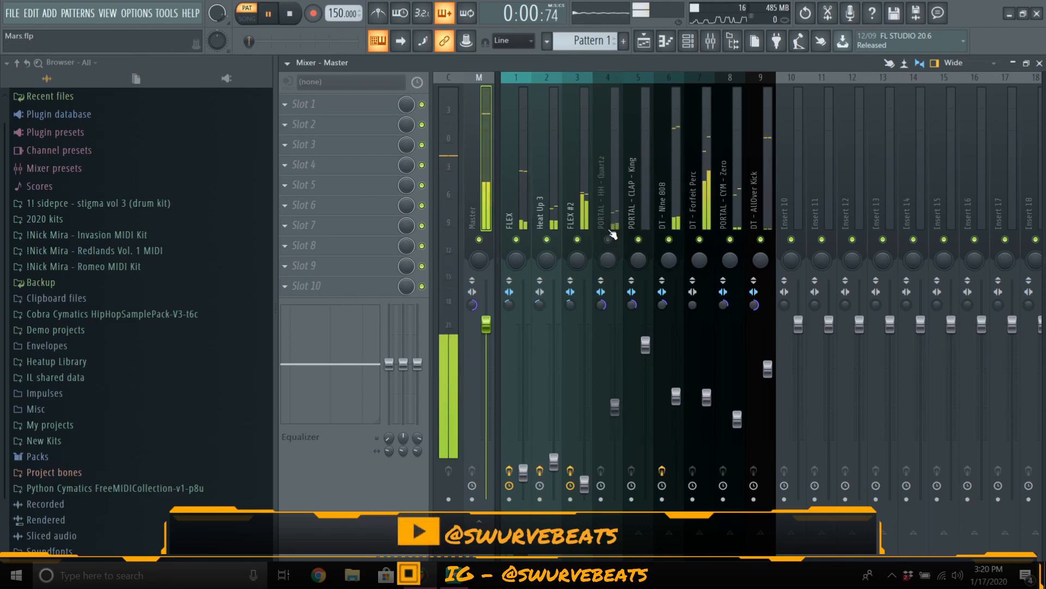
left_click(607, 239)
left_click(614, 407)
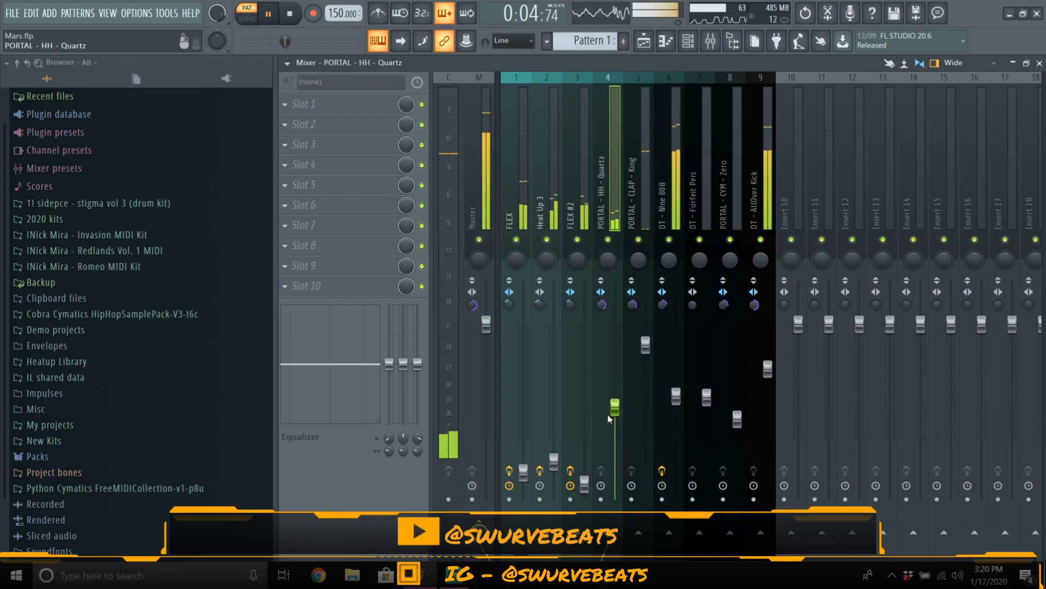
left_click_drag(615, 408, 615, 399)
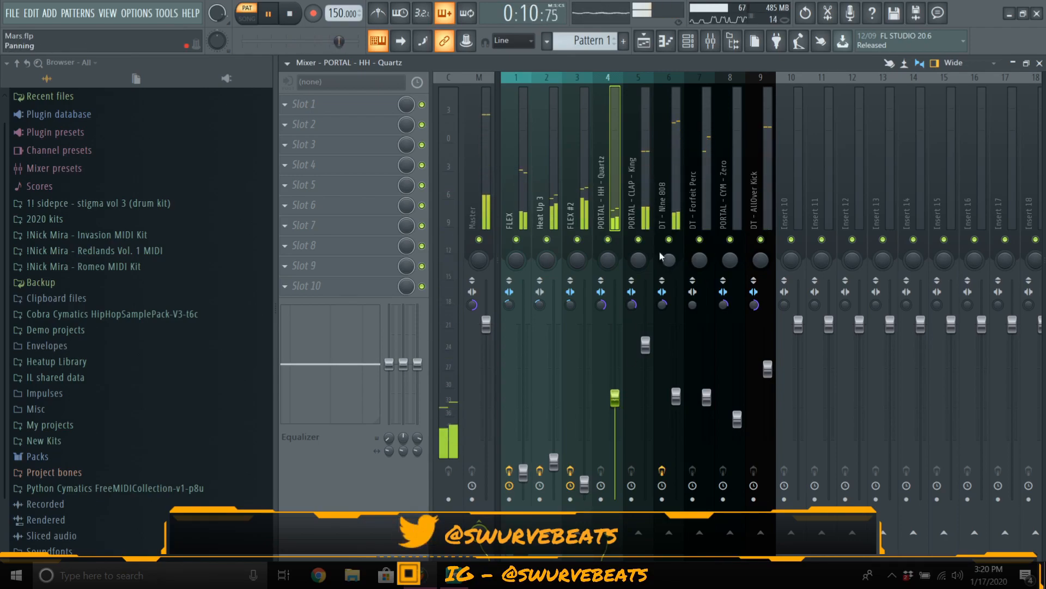
Step: Set the PORTAL - HH - Quartz track's volume to about -11.4 dB and play the pattern to check it
left_click(645, 344)
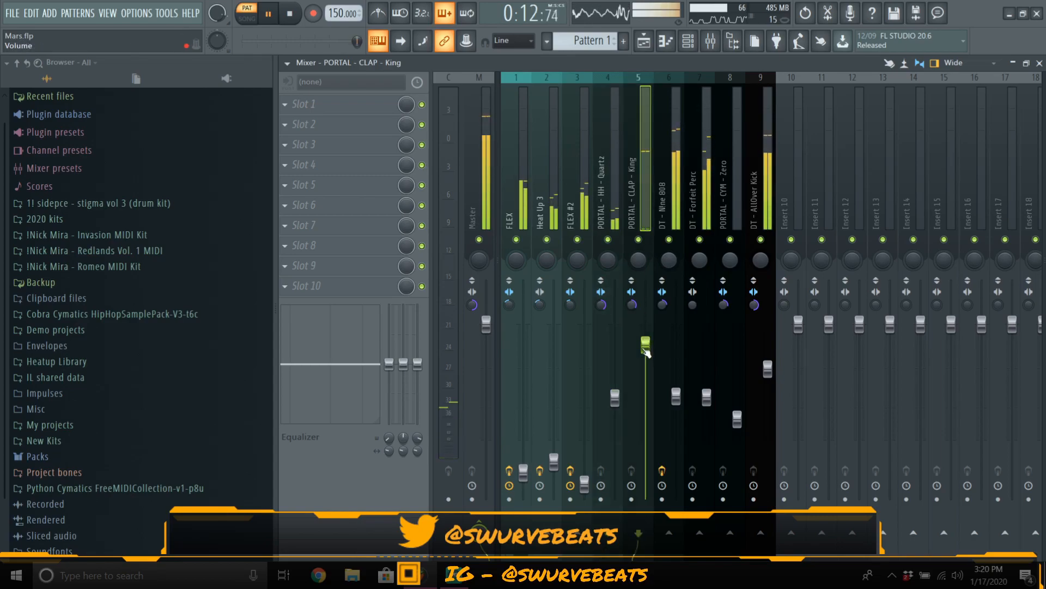
key("space")
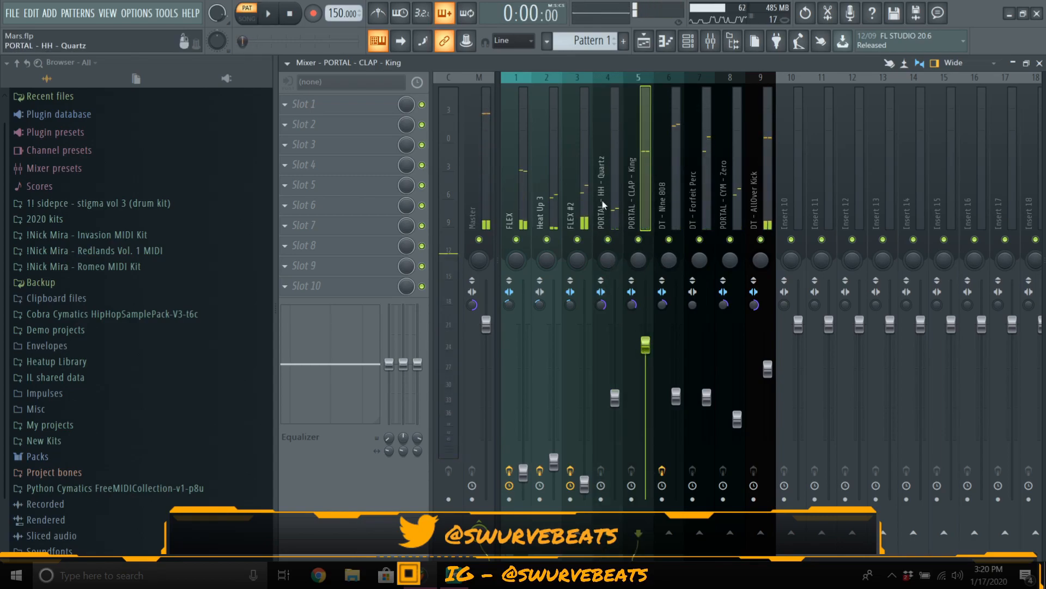
left_click(614, 229)
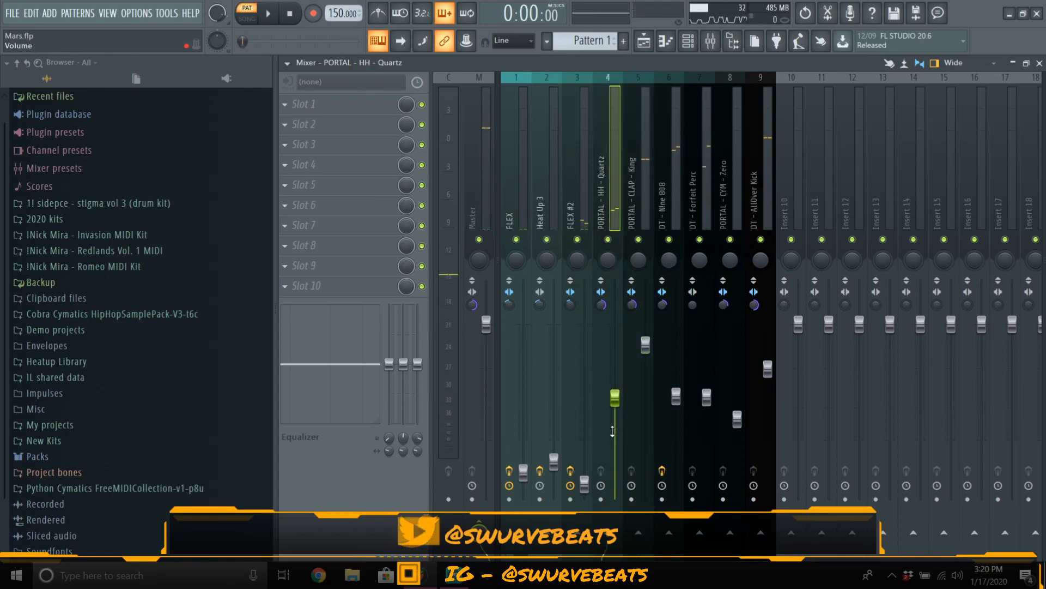
key("space")
left_click_drag(617, 399, 616, 405)
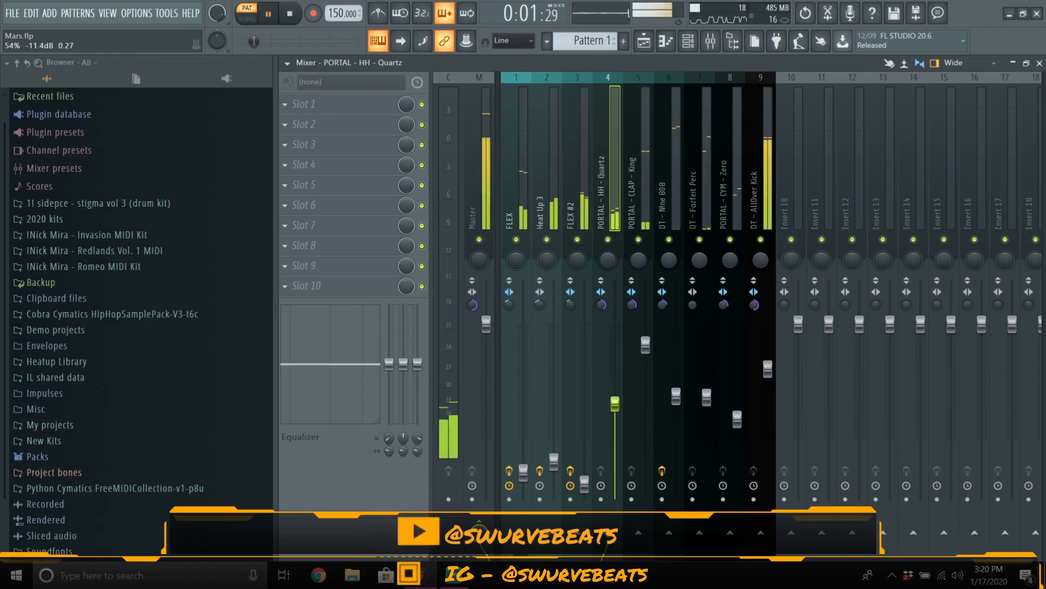
key("space")
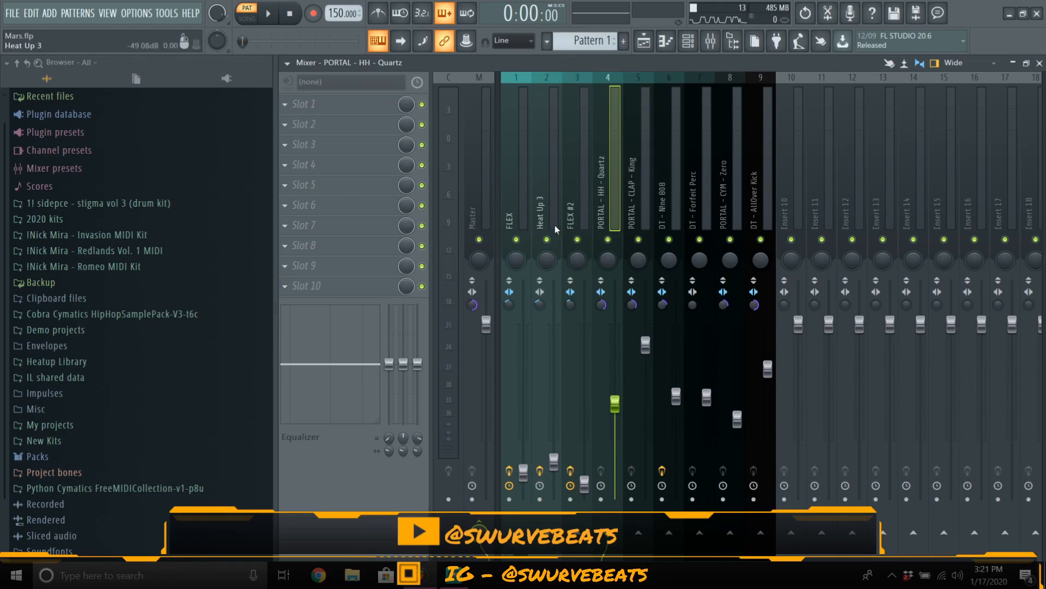
Step: Examine the curves of the two Fruity parametric EQ 2 effects on the FLEX track, playing the pattern with the first one open
left_click(517, 208)
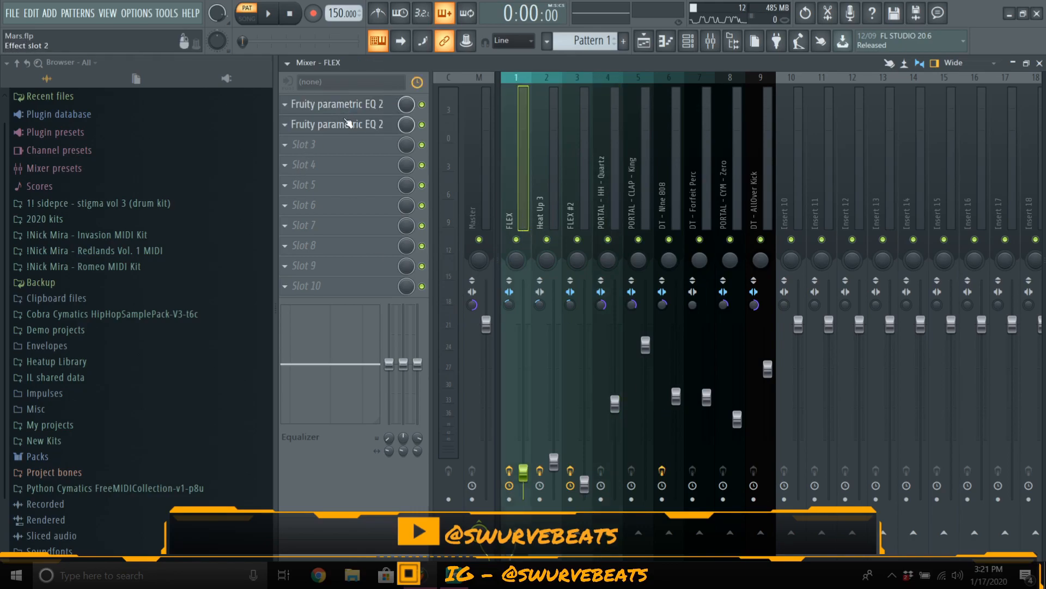
left_click(357, 106)
key("space")
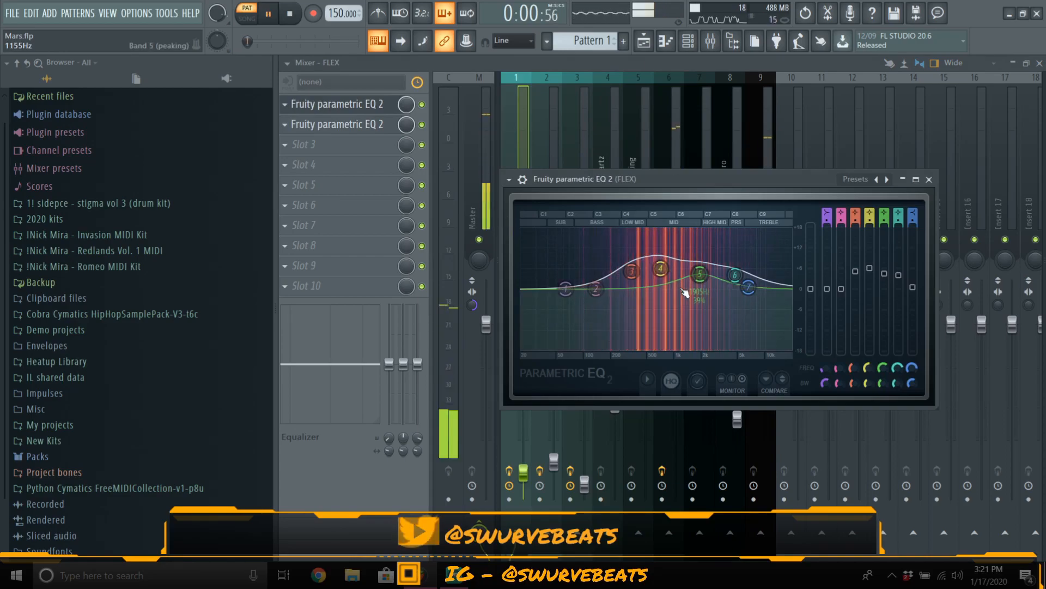
key("space")
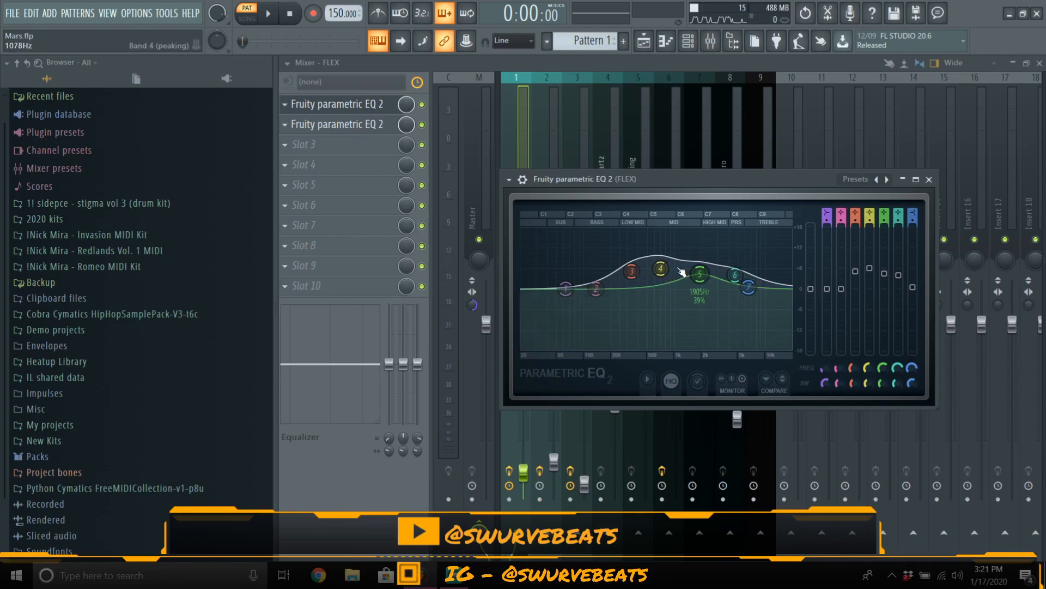
left_click(349, 126)
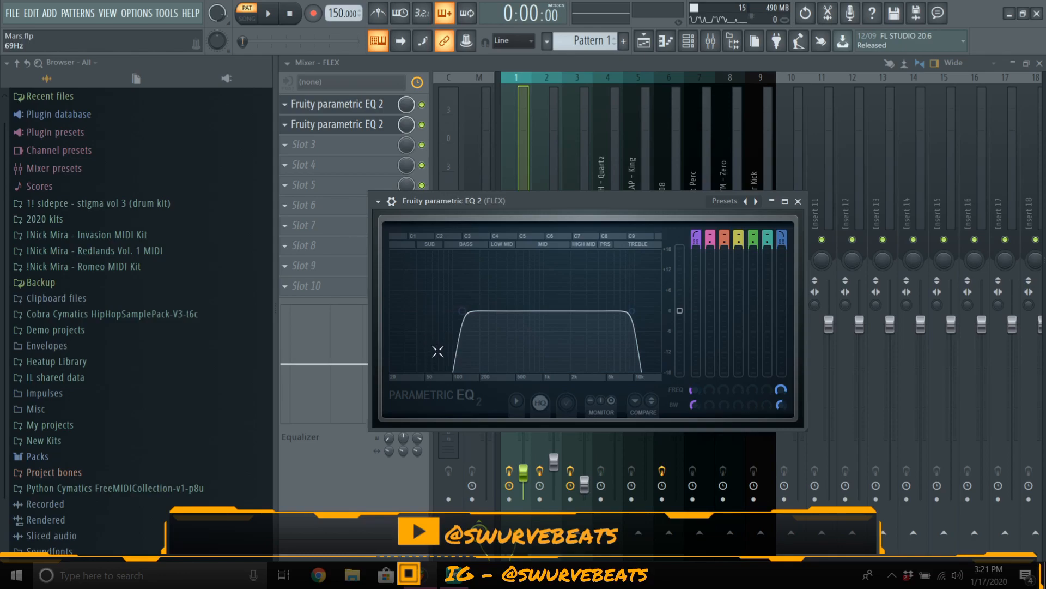
left_click(798, 201)
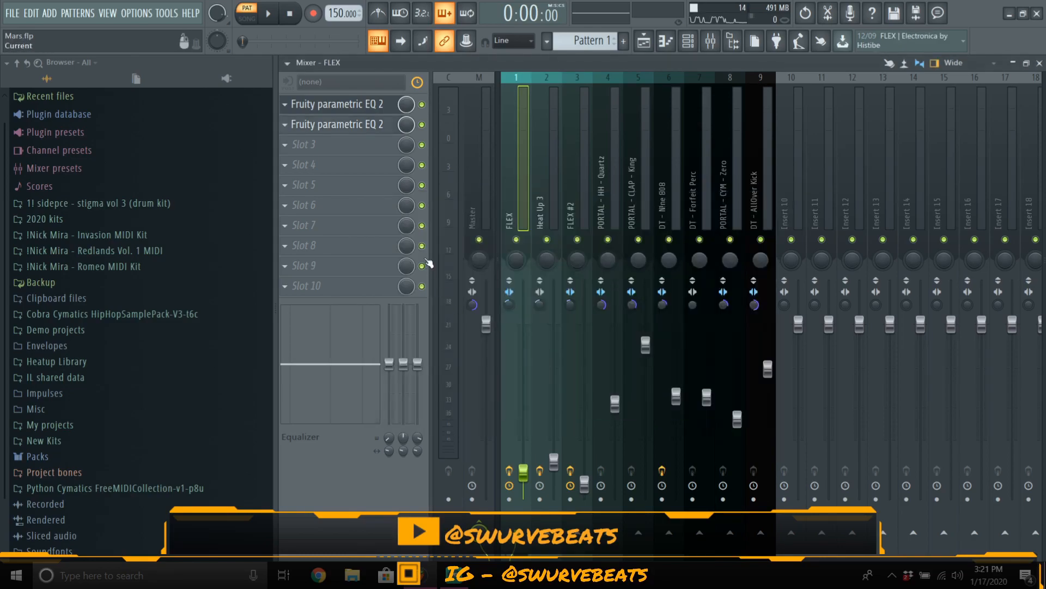
Step: Play the pattern to check the levels of the PORTAL - CLAP - King and DT - N!ne 808 tracks
key("space")
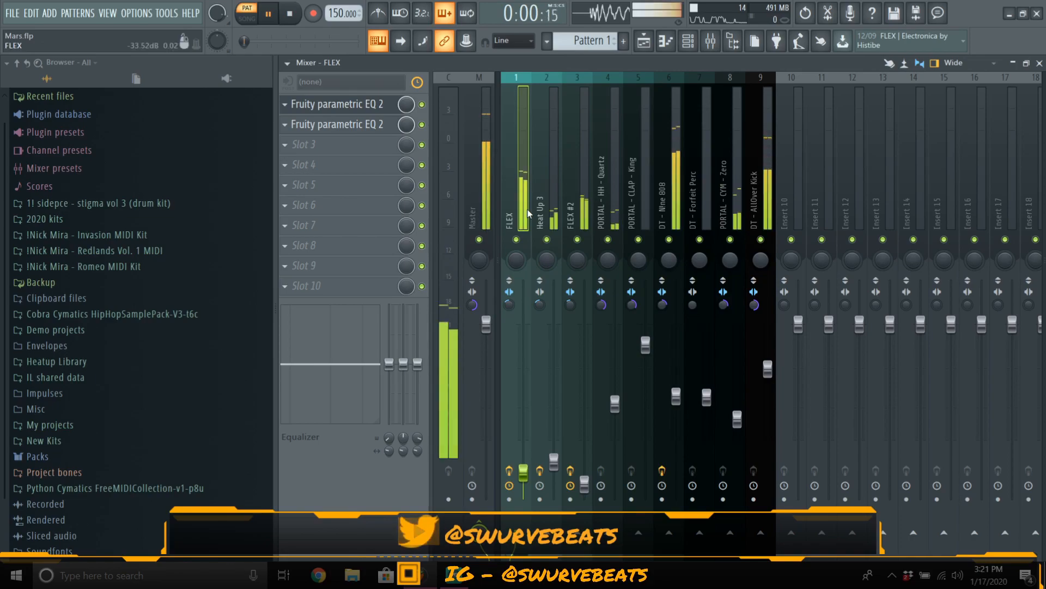
left_click(649, 206)
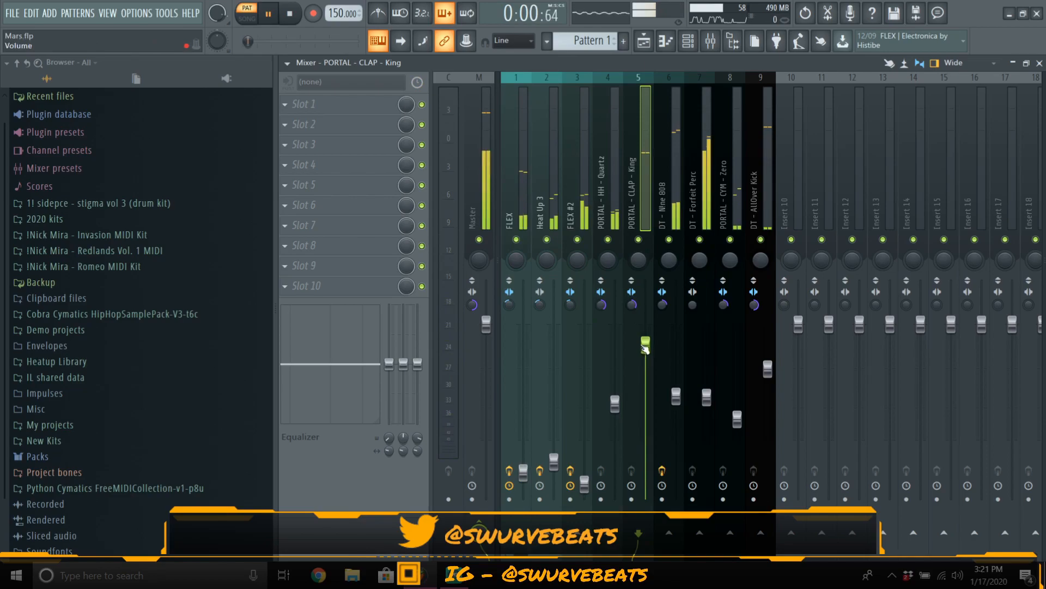
key("space")
left_click(670, 327)
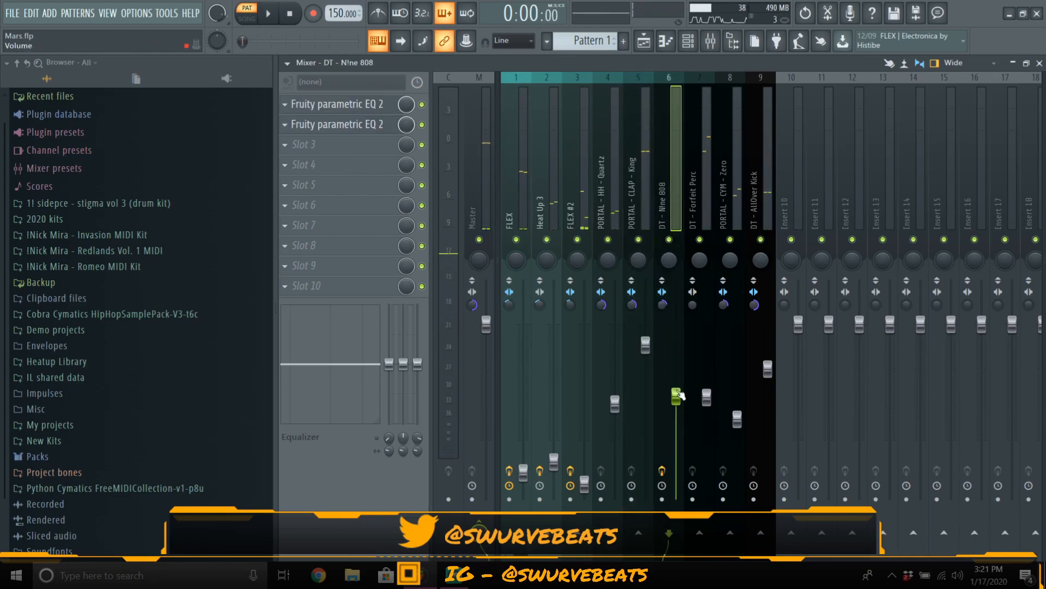
key("space")
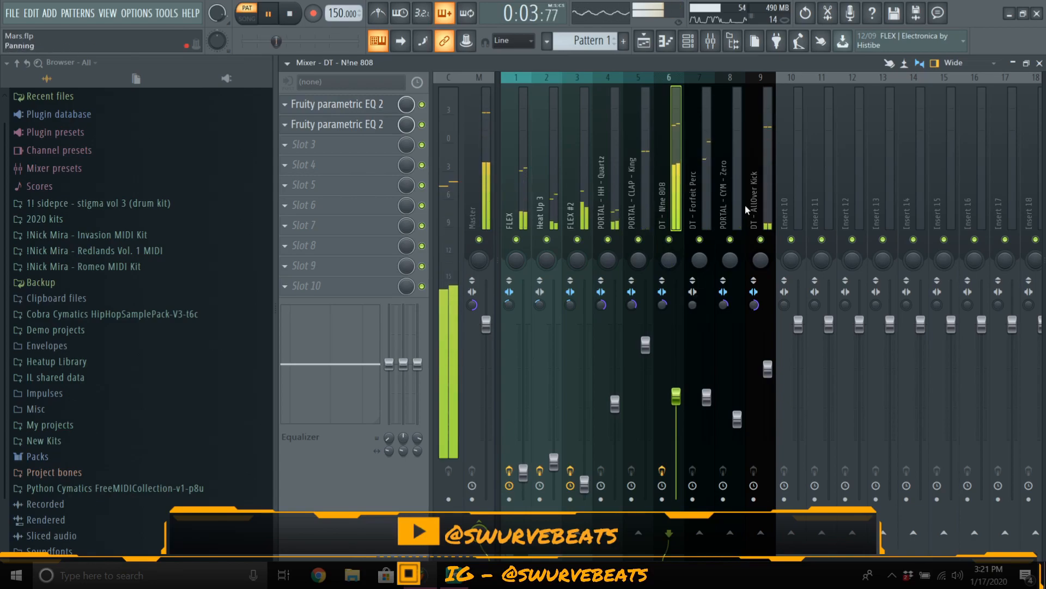
key("space")
left_click(706, 188)
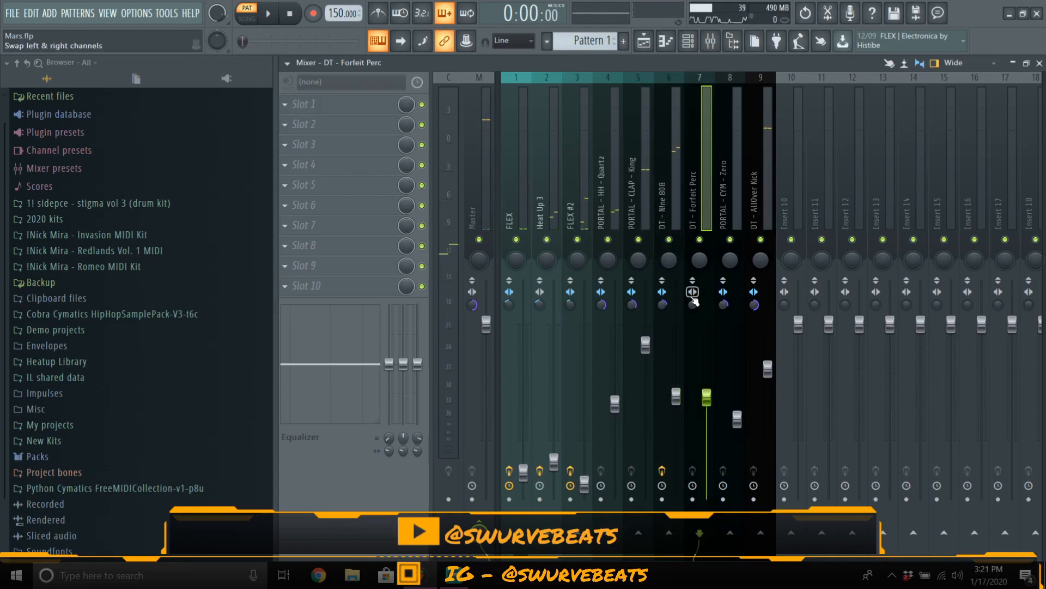
Step: Examine the curves of the two Fruity parametric EQ 2 effects on the DT - N!ne 808 track, playing the pattern with each one open
left_click(670, 181)
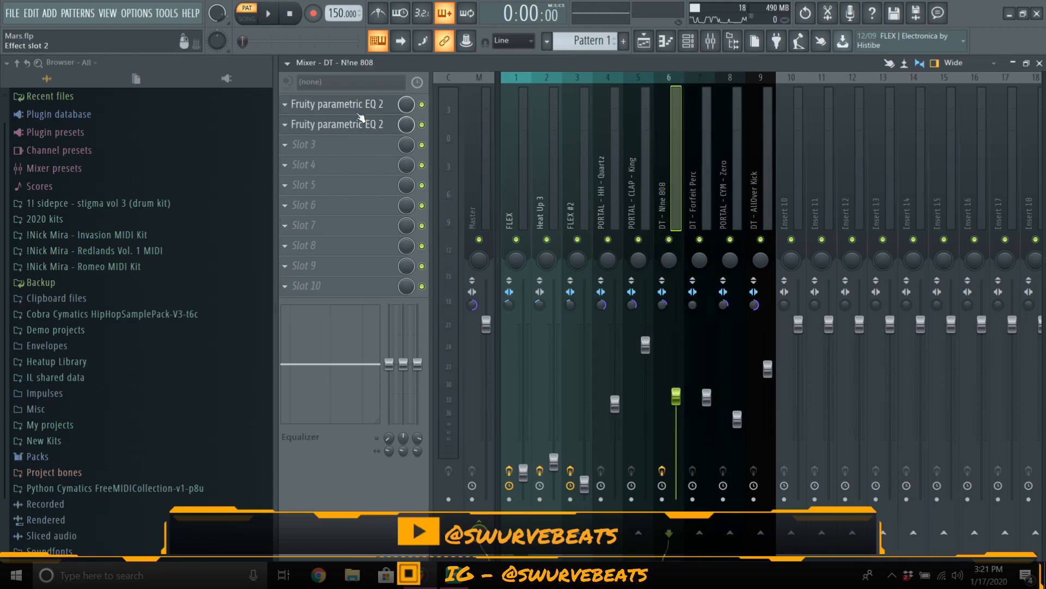
left_click(360, 121)
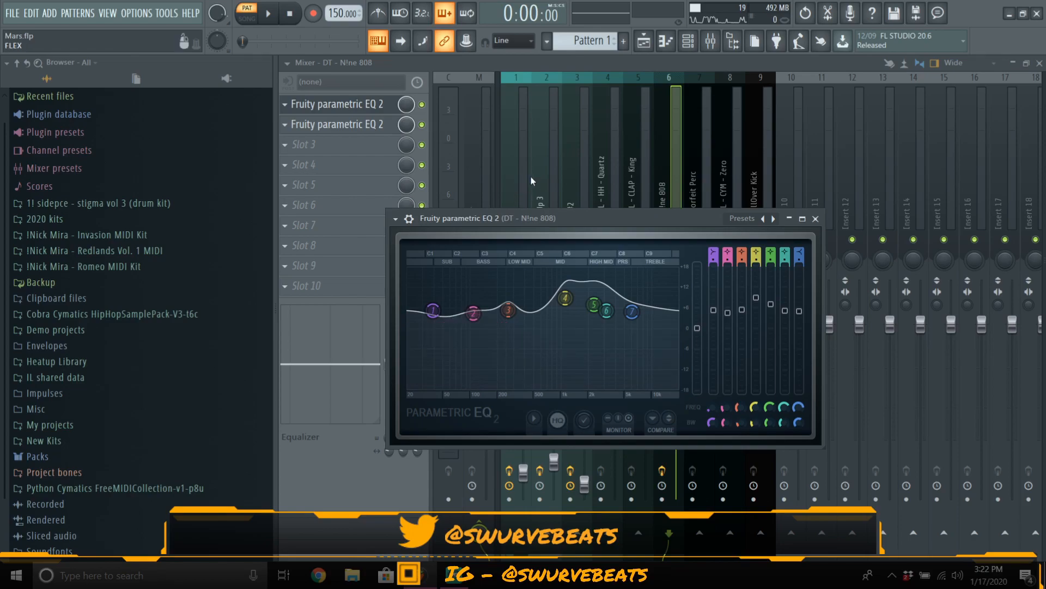
left_click_drag(579, 219, 572, 292)
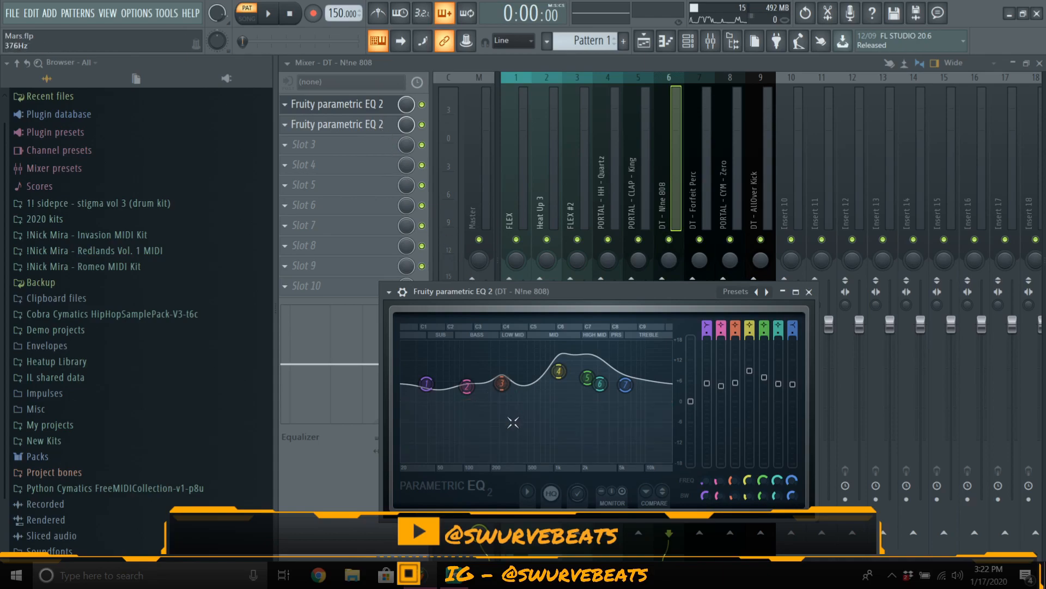
key("space")
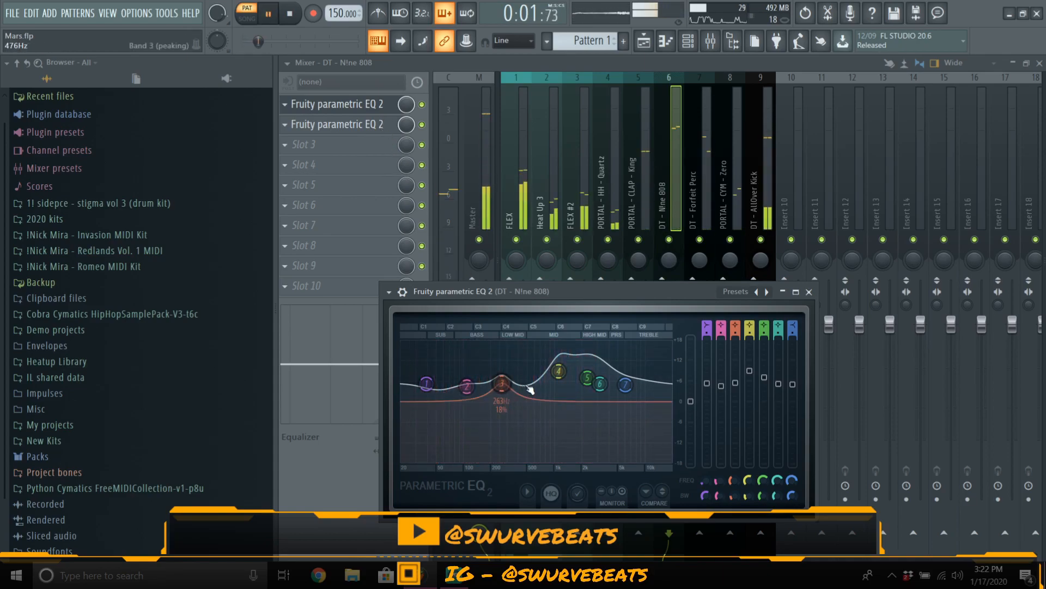
key("space")
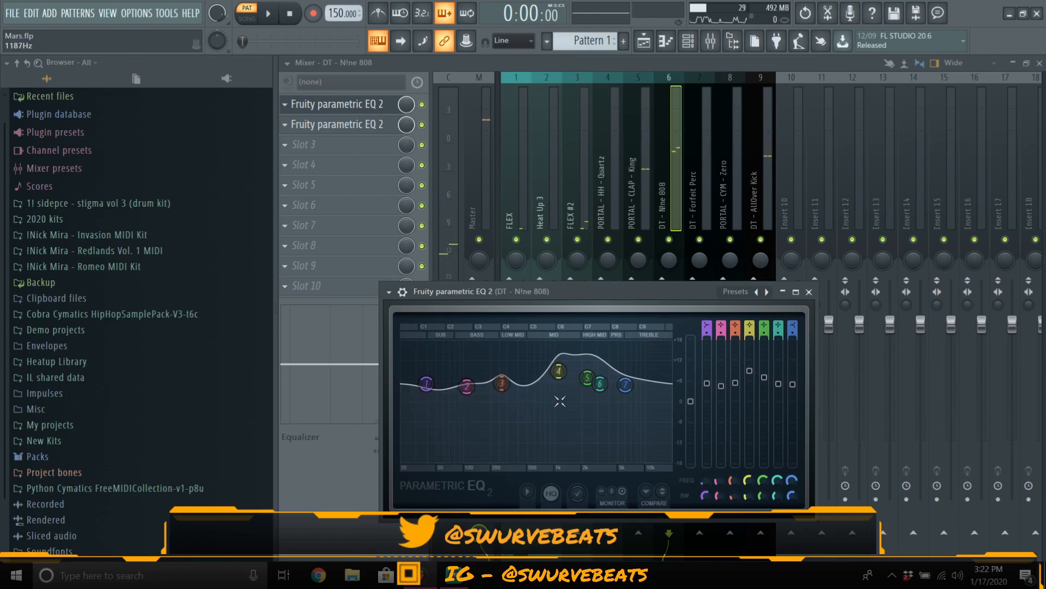
left_click(348, 127)
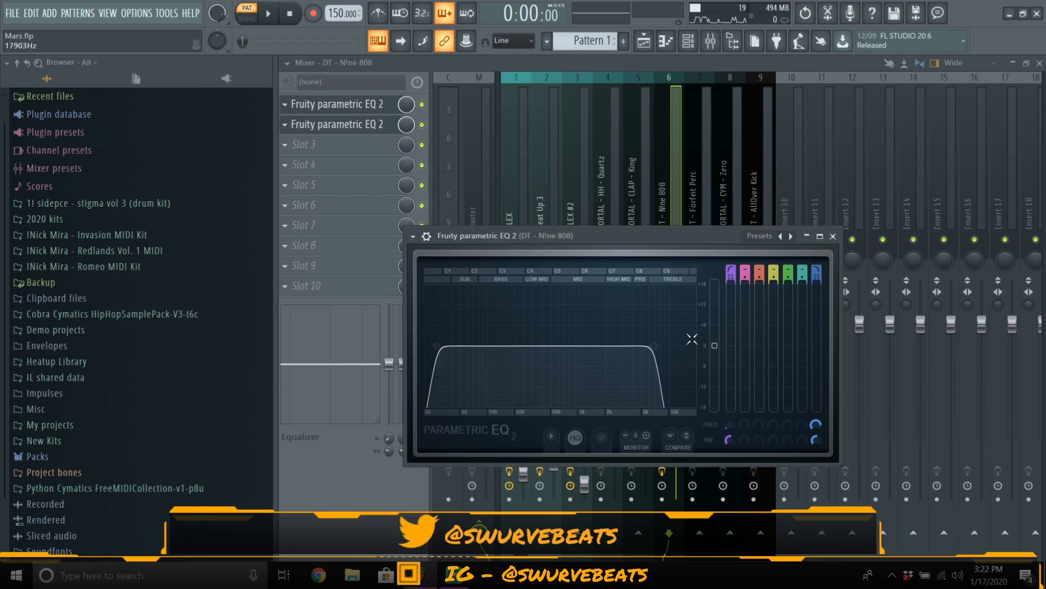
key("space")
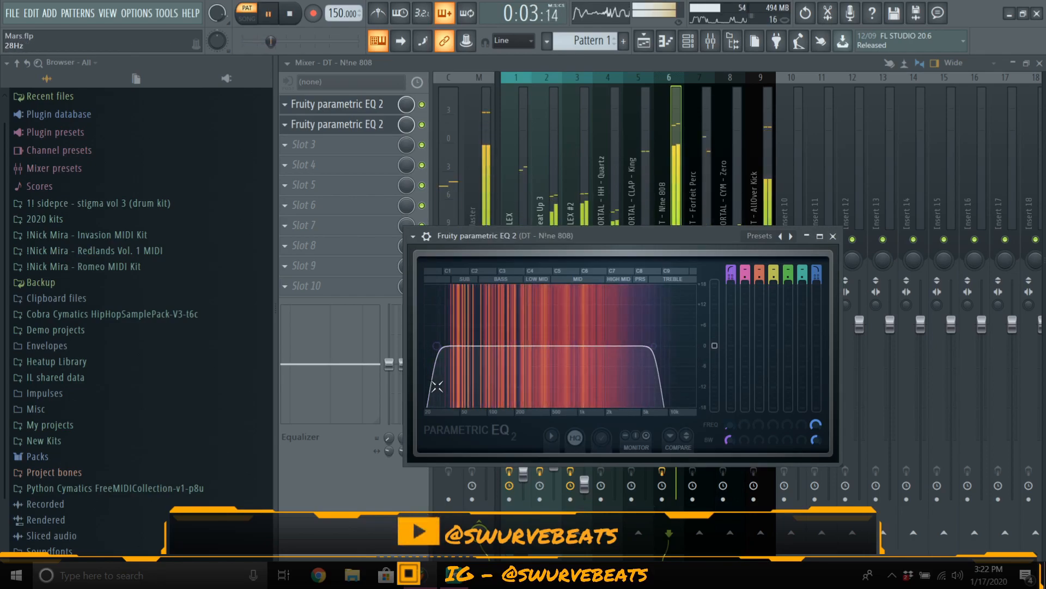
key("space")
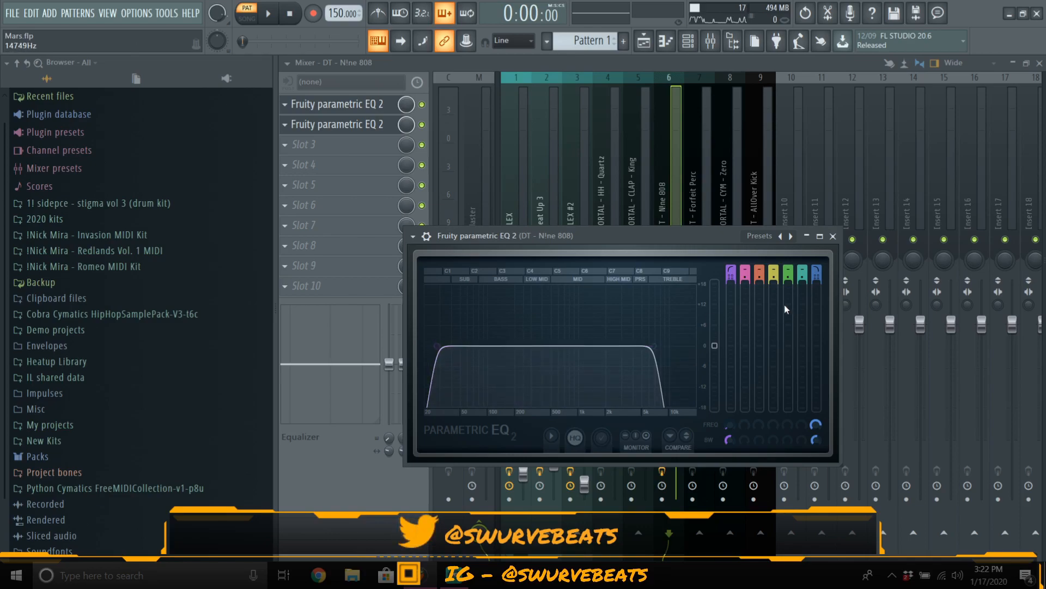
left_click(833, 236)
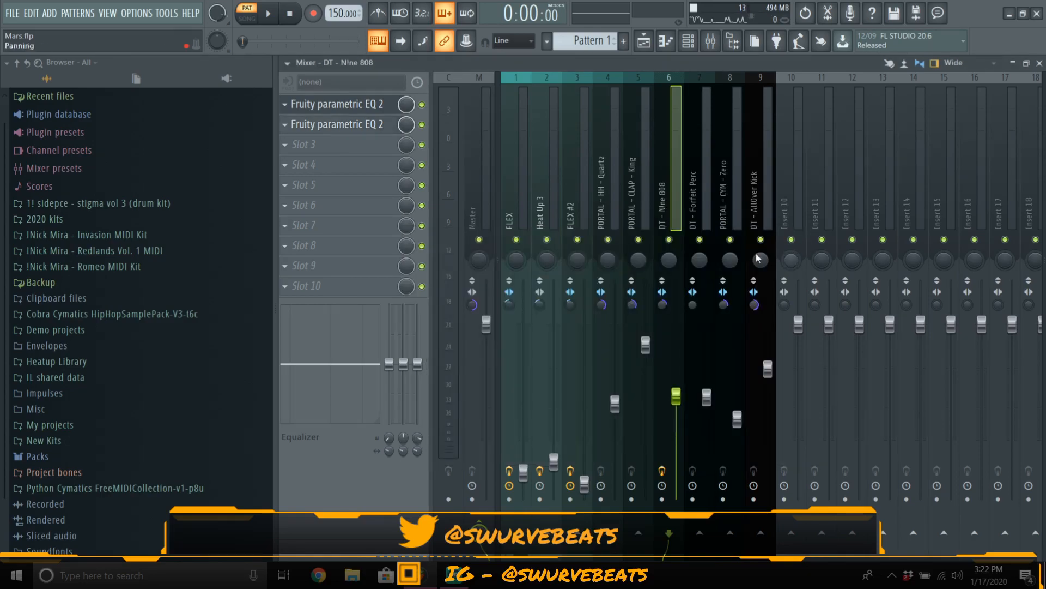
Step: Lower the DT - Forfeit Perc track's volume to about -11.7 dB while the pattern plays
left_click(707, 188)
key("space")
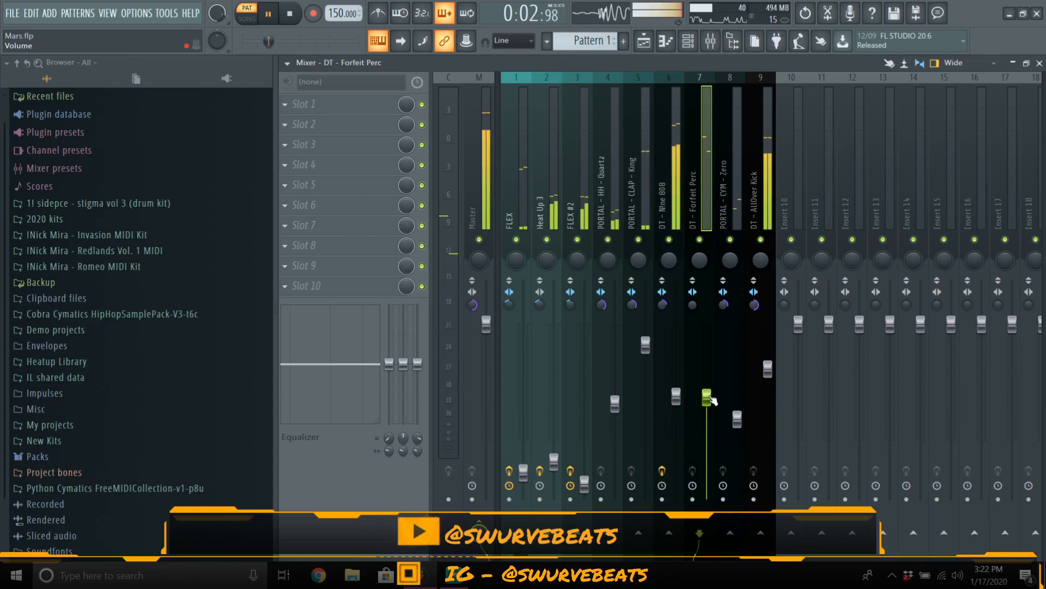
left_click_drag(711, 398, 711, 405)
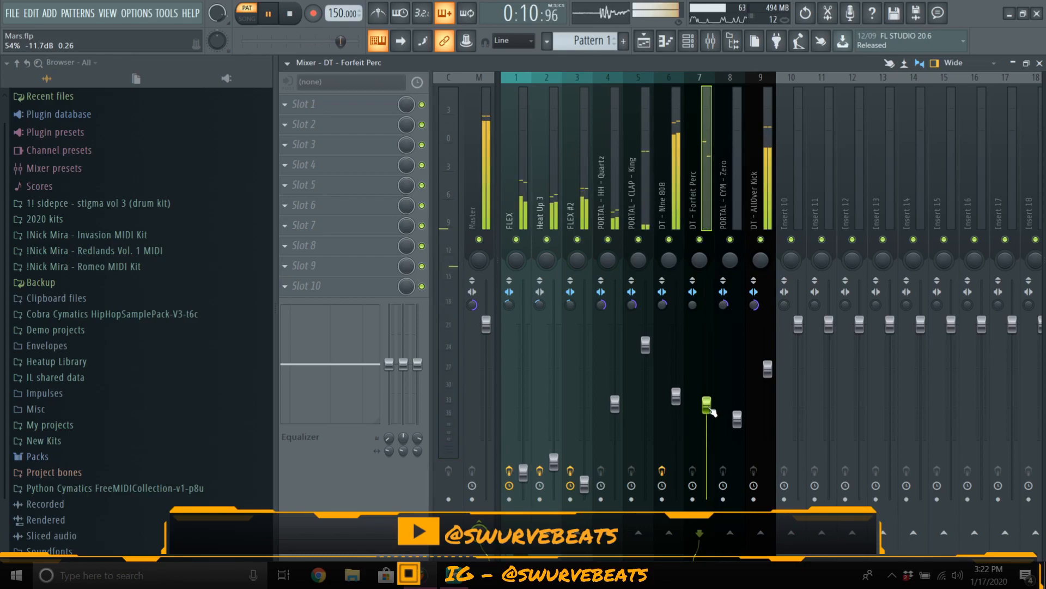
key("space")
Step: Raise the PORTAL - CYM - Zero track's volume slightly and play the pattern to check it
left_click(741, 199)
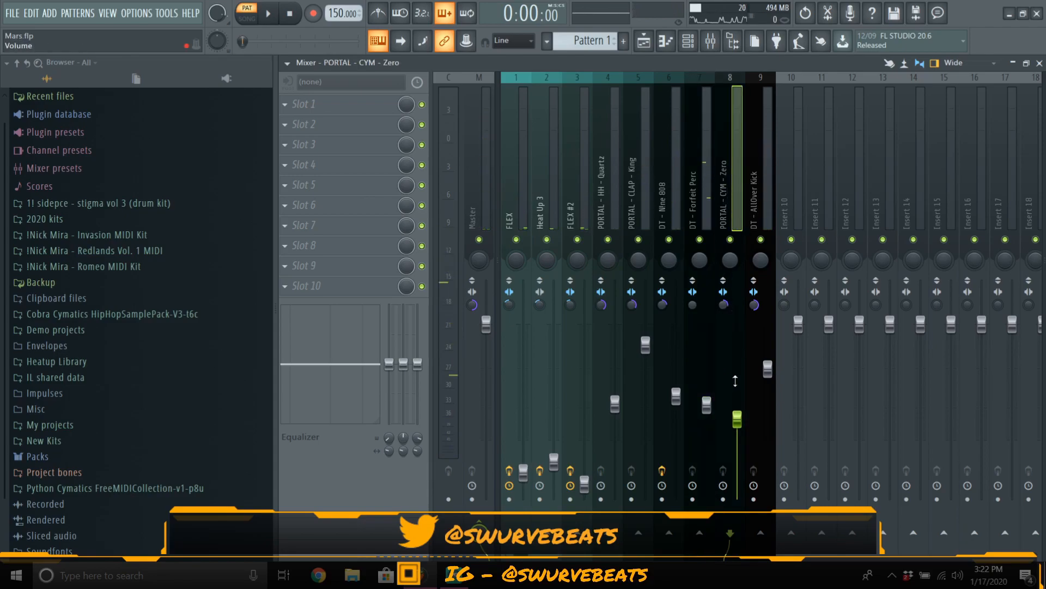
left_click_drag(737, 419, 737, 402)
key("space")
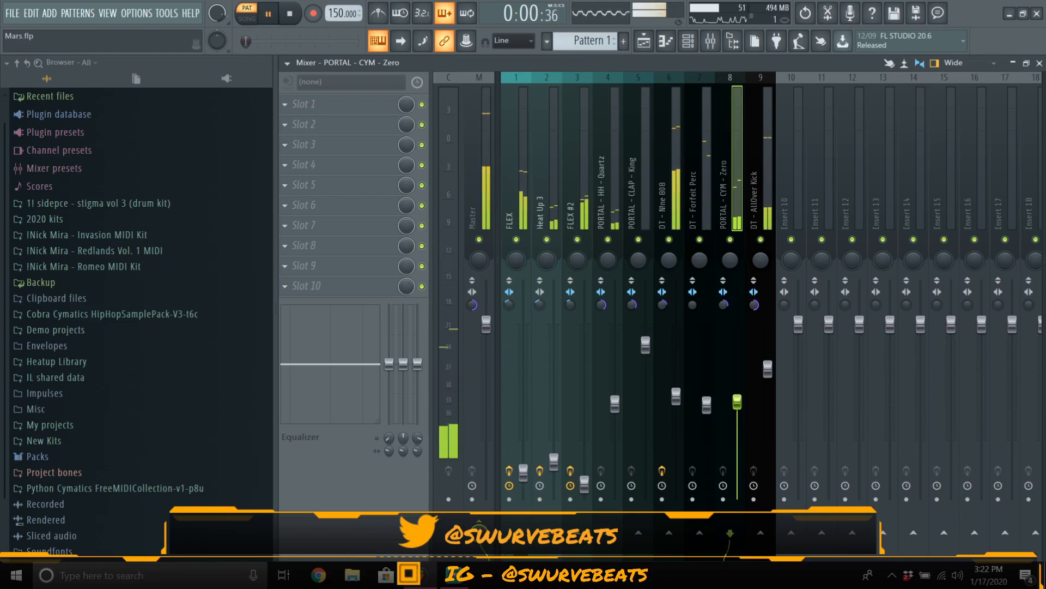
key("space")
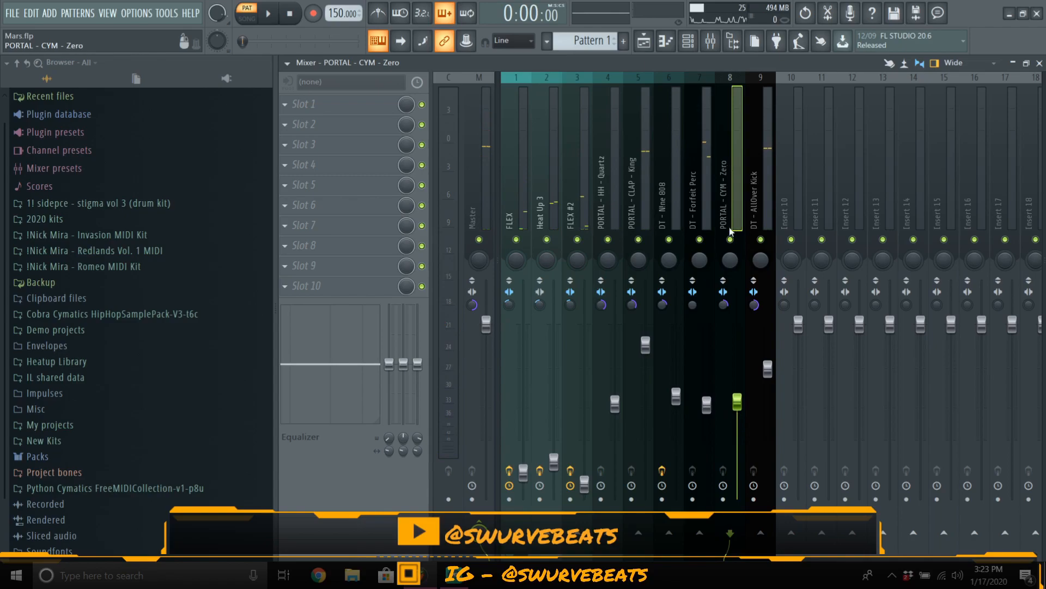
Step: Check the DT - AllOver Kick track in playback and add a Fruity Parametric EQ 2 to its first effect slot
left_click(769, 211)
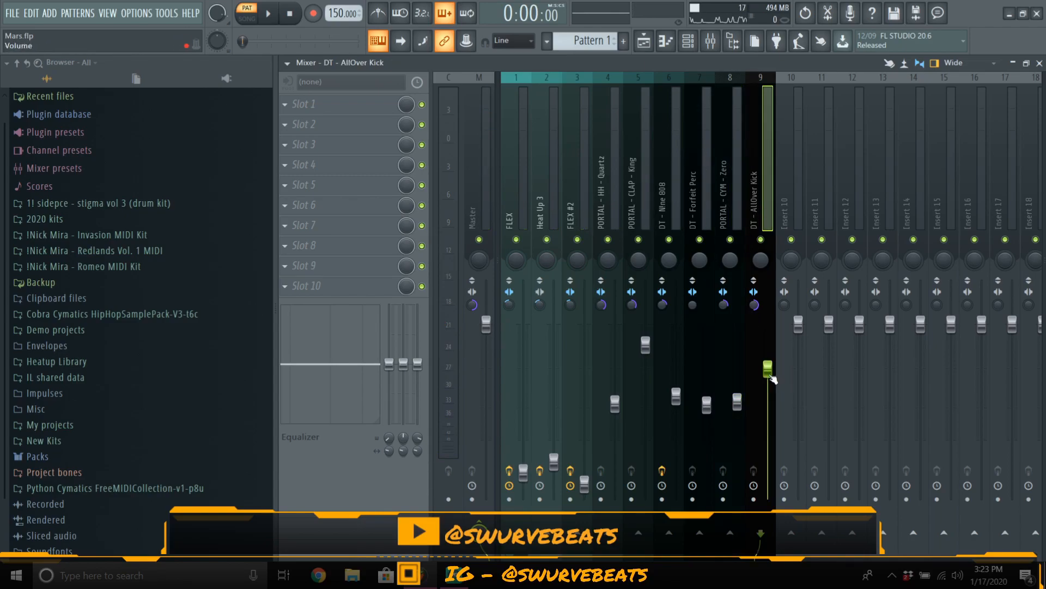
key("space")
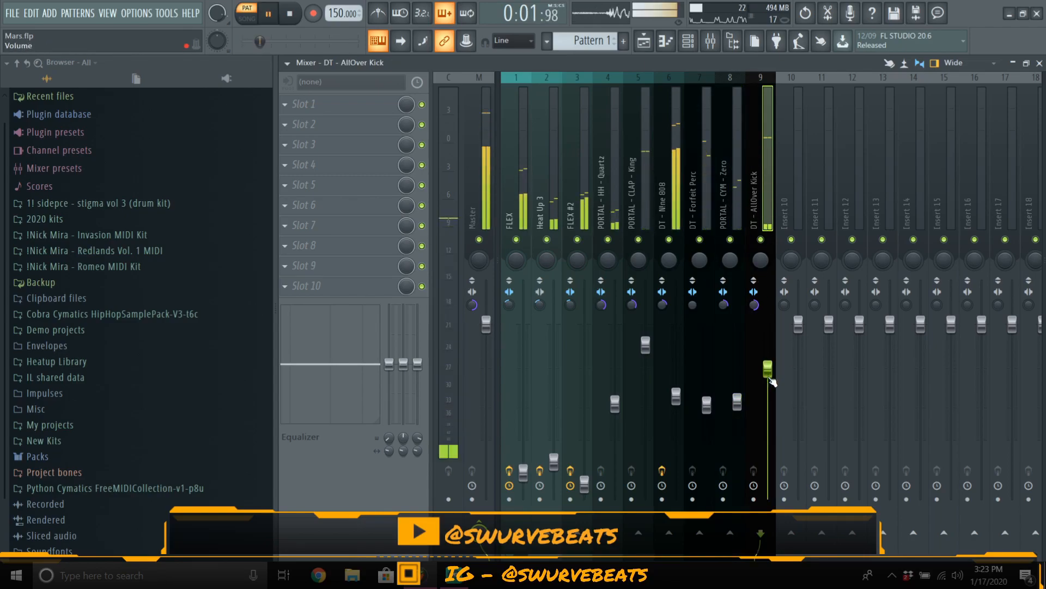
key("space")
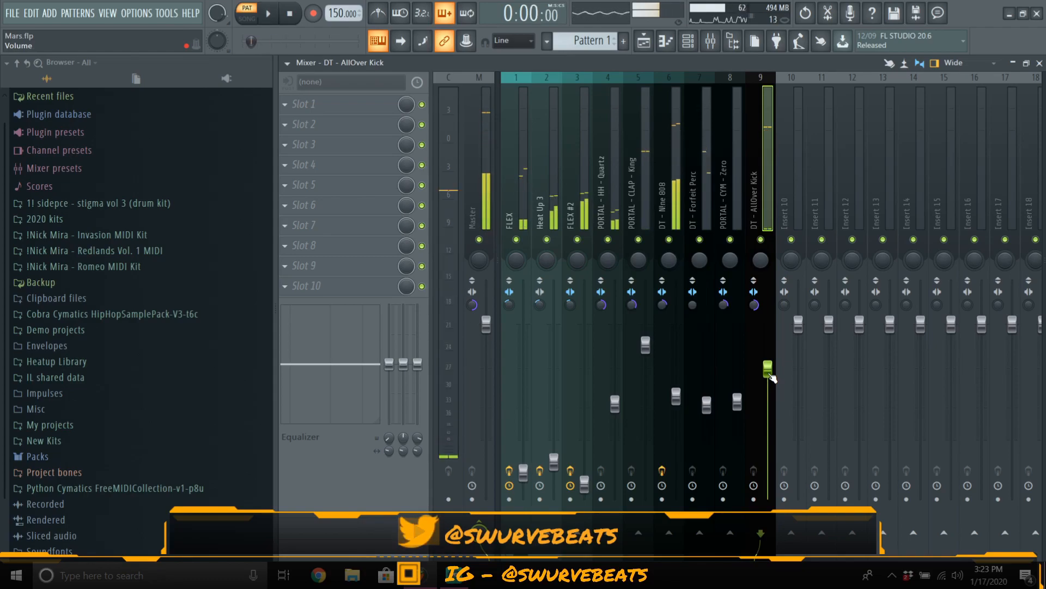
left_click(330, 108)
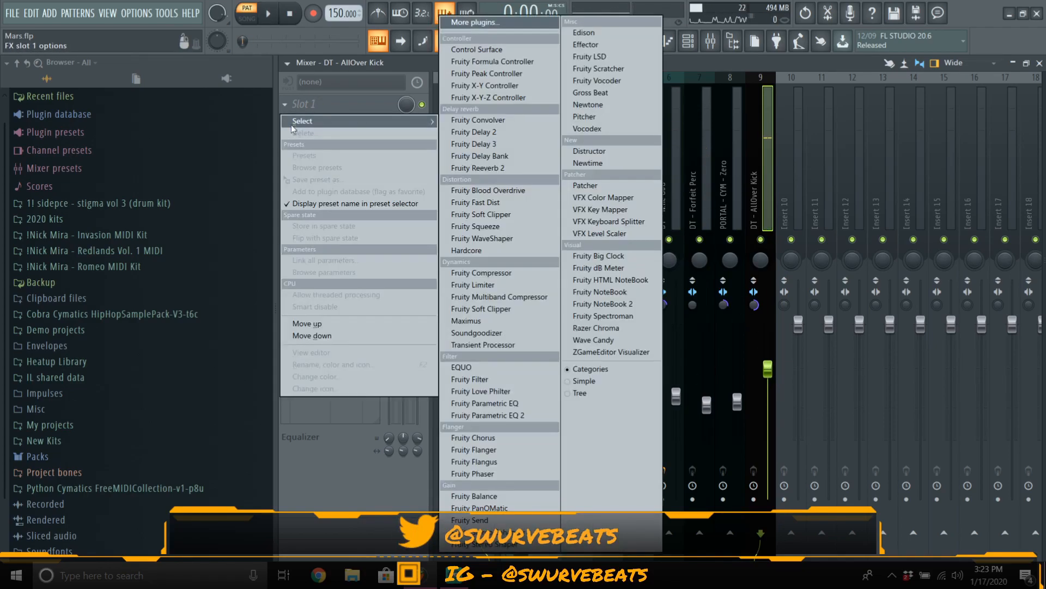
left_click(495, 414)
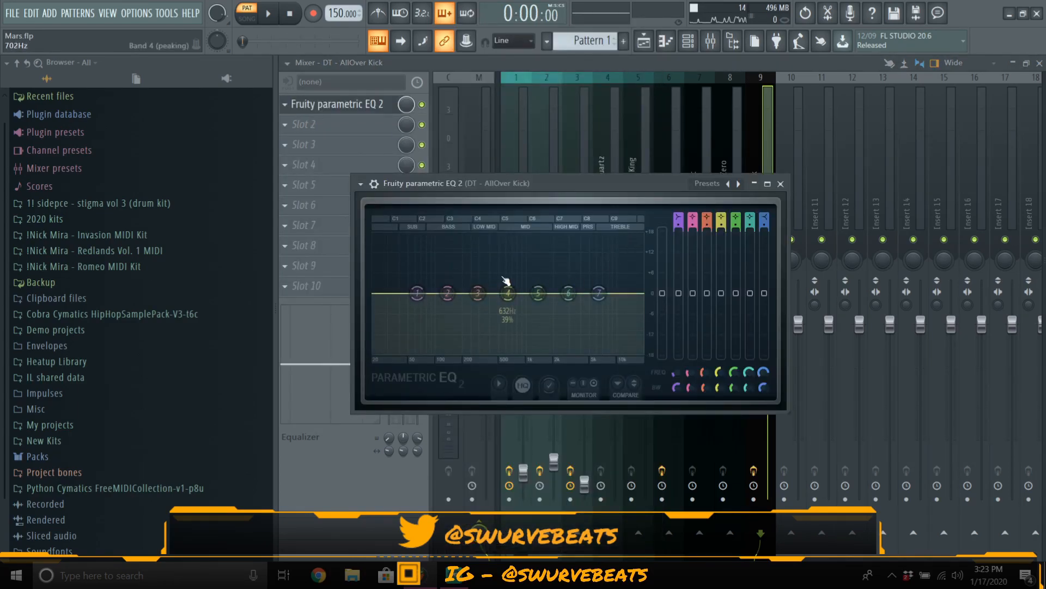
Step: Boost the kick EQ's three lowest bands, with band 1 at about 5.3 dB and 51 Hz, and raise band 4 about 7.7 dB near 687 Hz
key("space")
left_click_drag(478, 294, 410, 271)
key("space")
key("space")
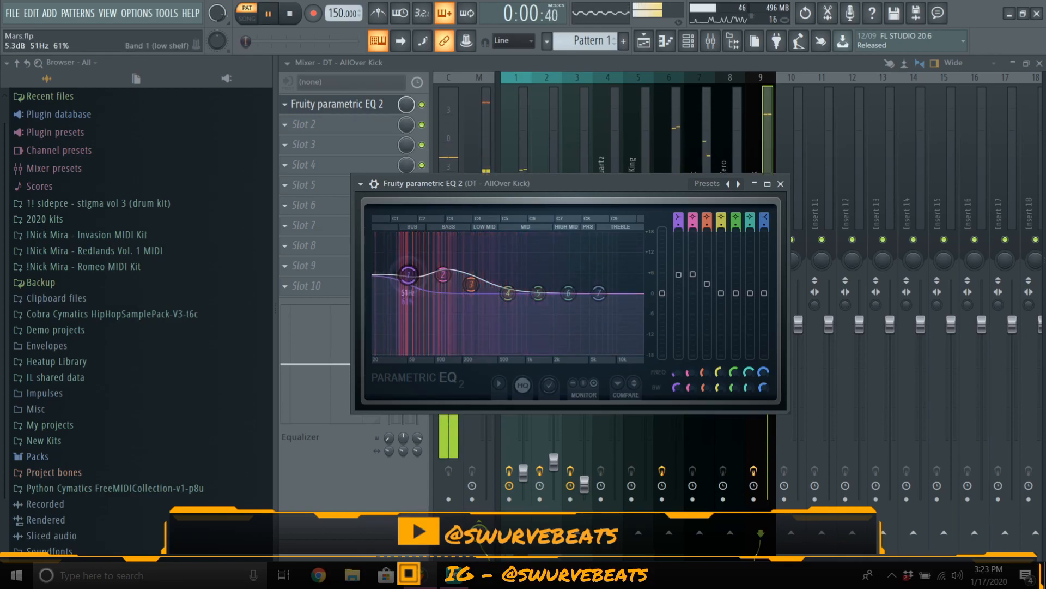
left_click_drag(508, 293, 510, 267)
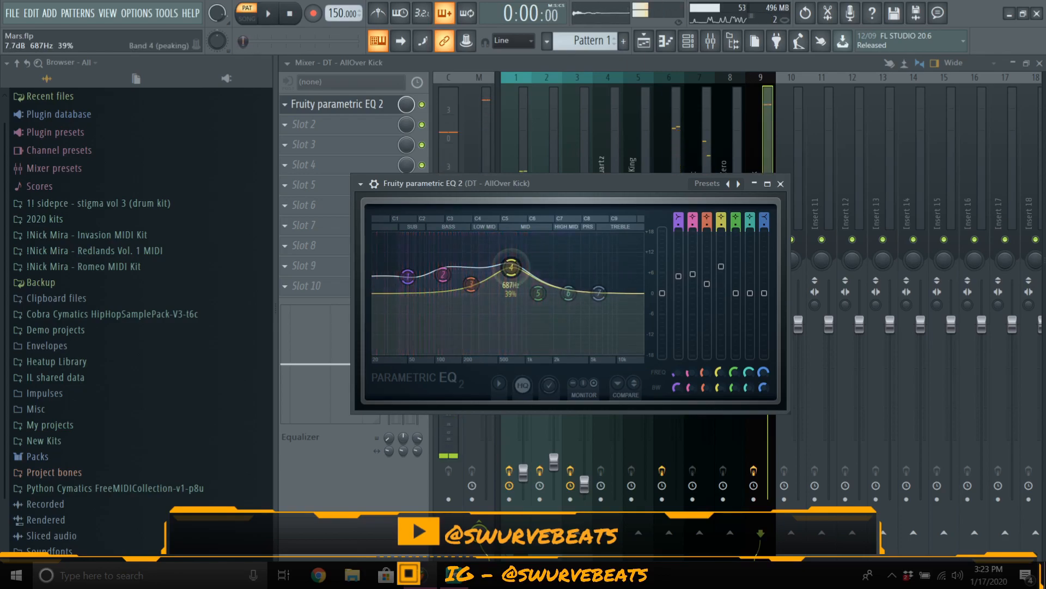
key("space")
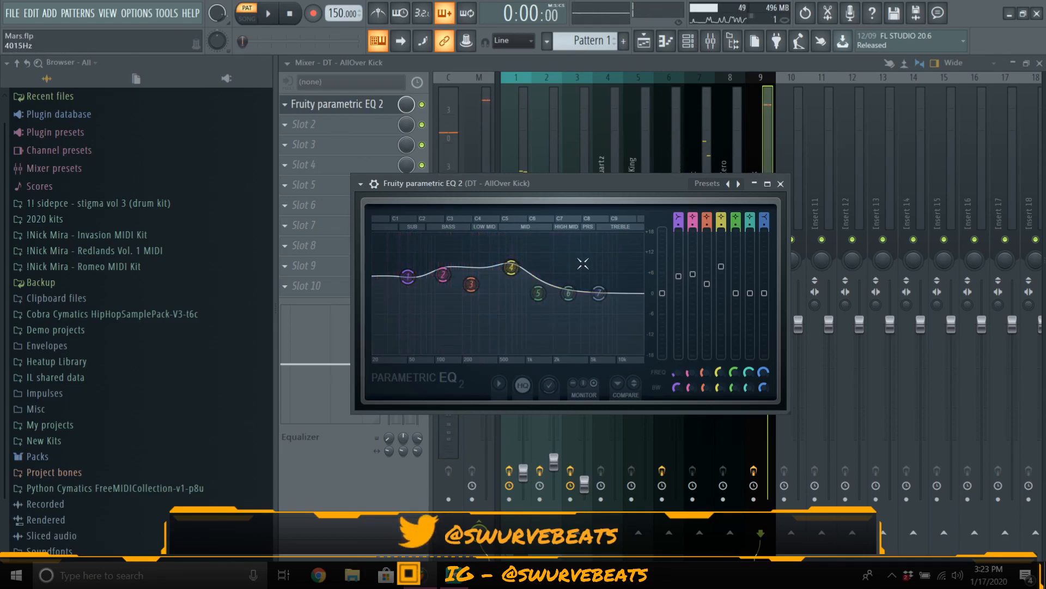
Step: Add a second Fruity Parametric EQ 2 to the DT - AllOver Kick track and load its "20Hz + 18kHz cut" preset
left_click(285, 125)
left_click(482, 416)
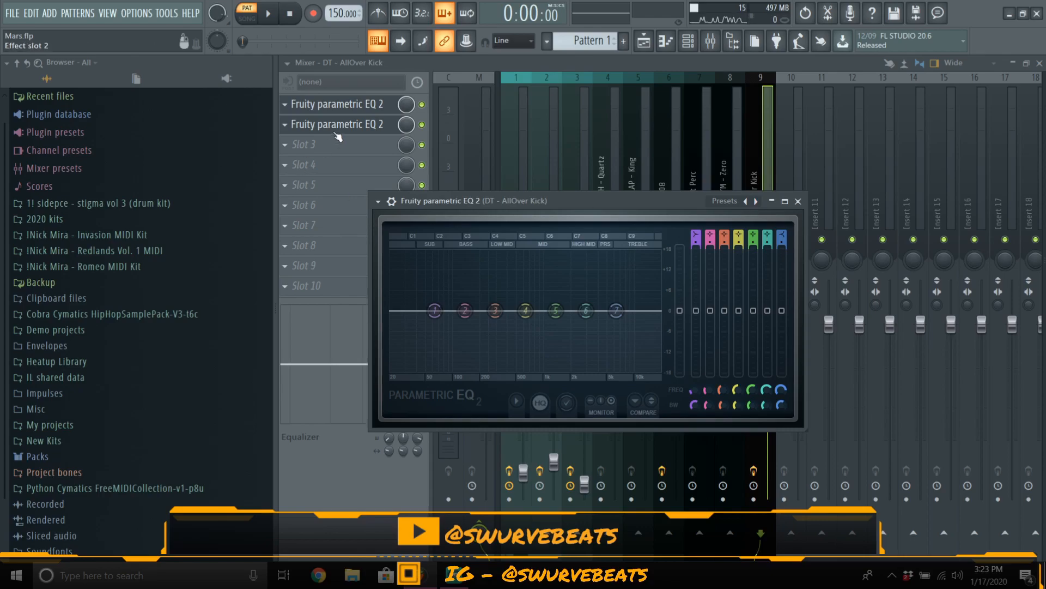
left_click(756, 202)
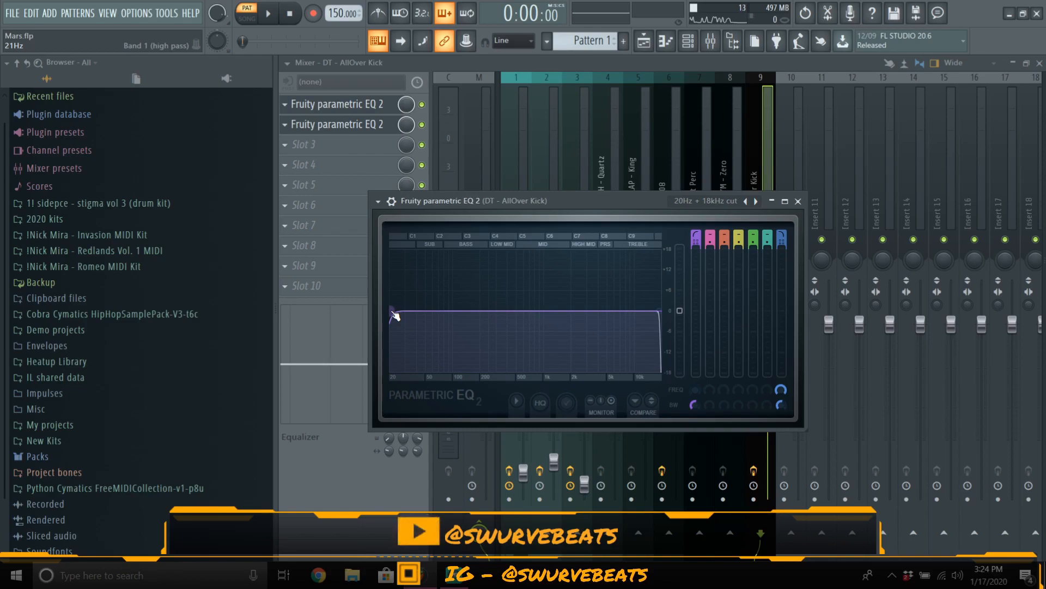
Step: Move the second kick EQ's high-pass cutoff to about 26 Hz, audition it and turn on HQ mode
mouse_move(391, 309)
left_mouse_down()
mouse_move(417, 310)
mouse_move(400, 310)
left_mouse_up()
key("space")
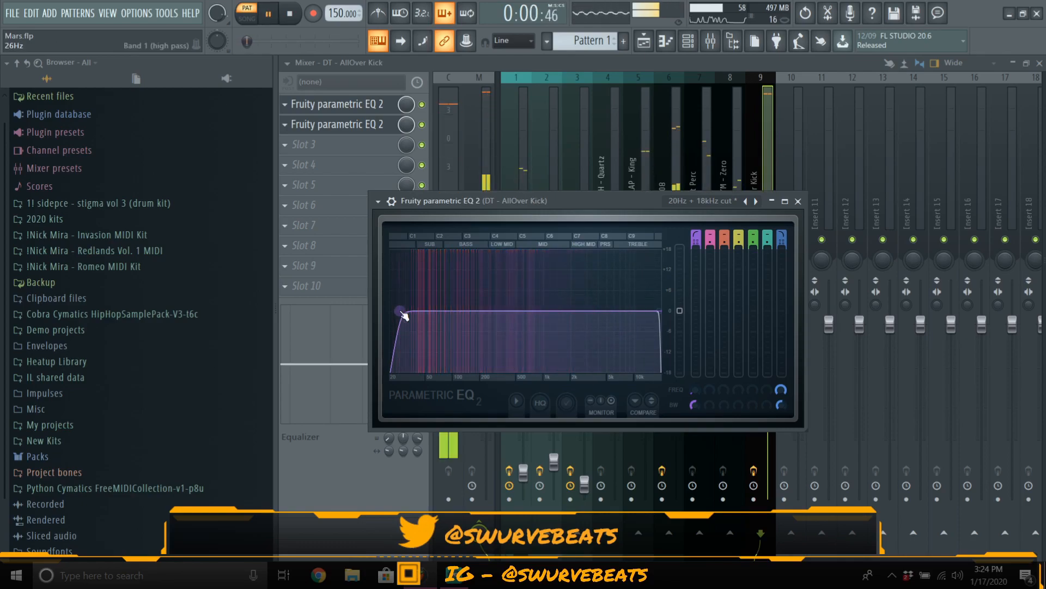
key("space")
left_click(537, 406)
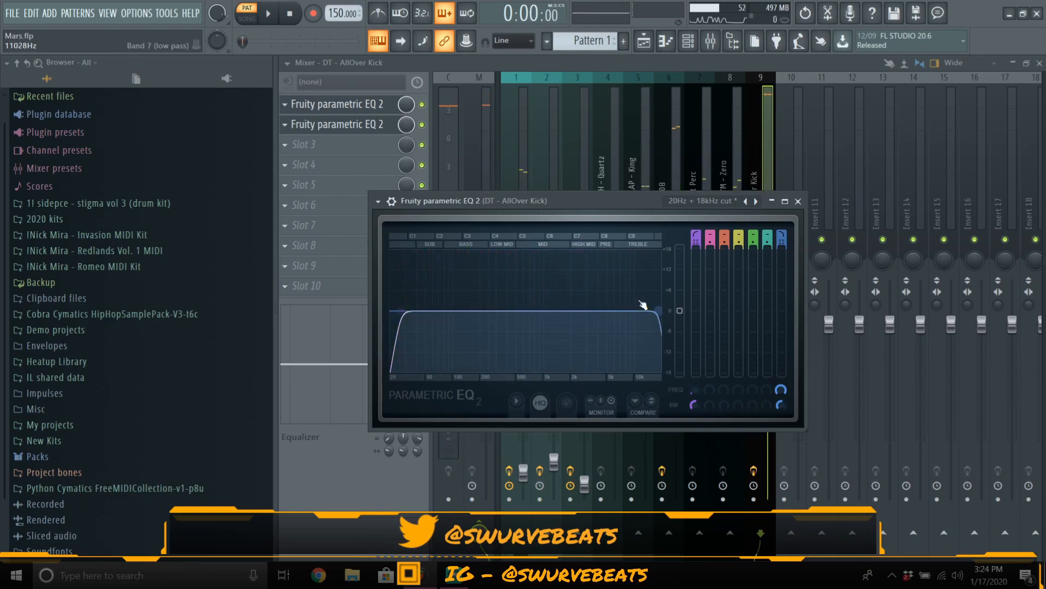
Step: Lower the second kick EQ's low-pass cutoff to about 5834 Hz during playback and close the EQ
key("space")
left_click_drag(662, 313, 617, 314)
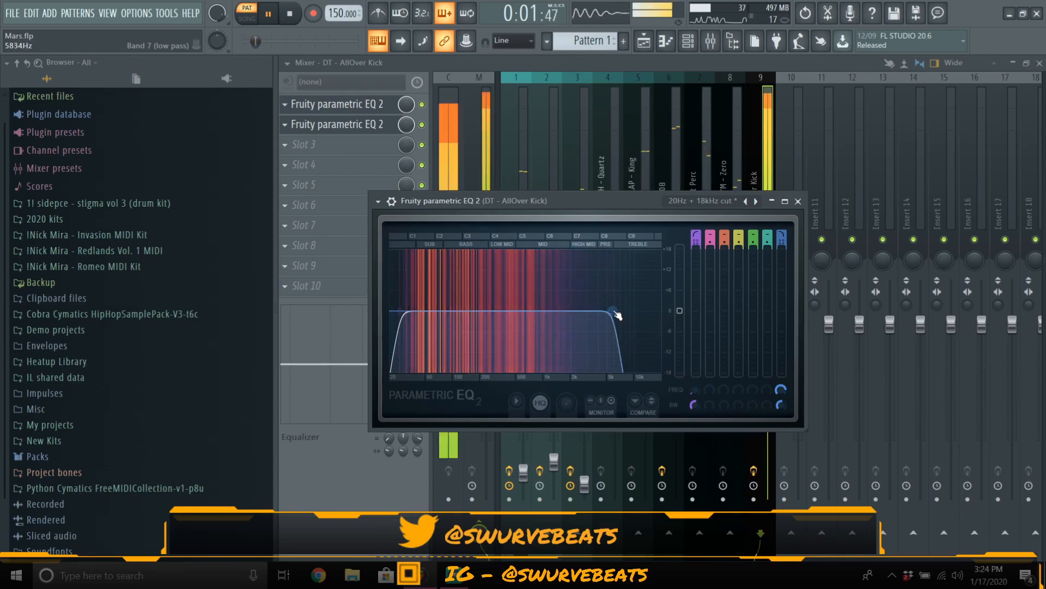
left_click(797, 202)
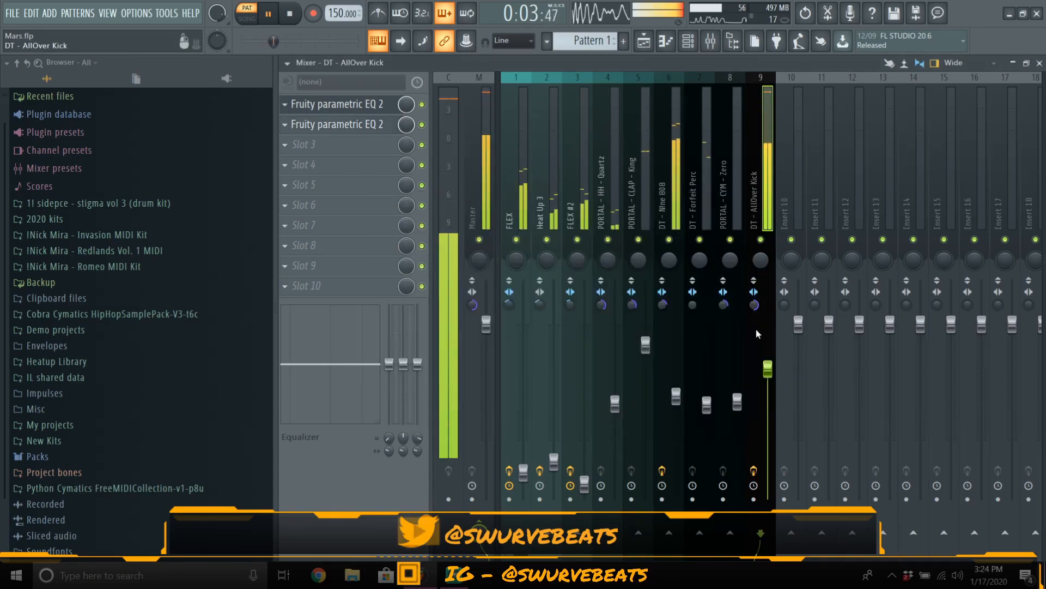
Step: Lower the DT - AllOver Kick track's volume to about -14.5 dB while the pattern plays
key("space")
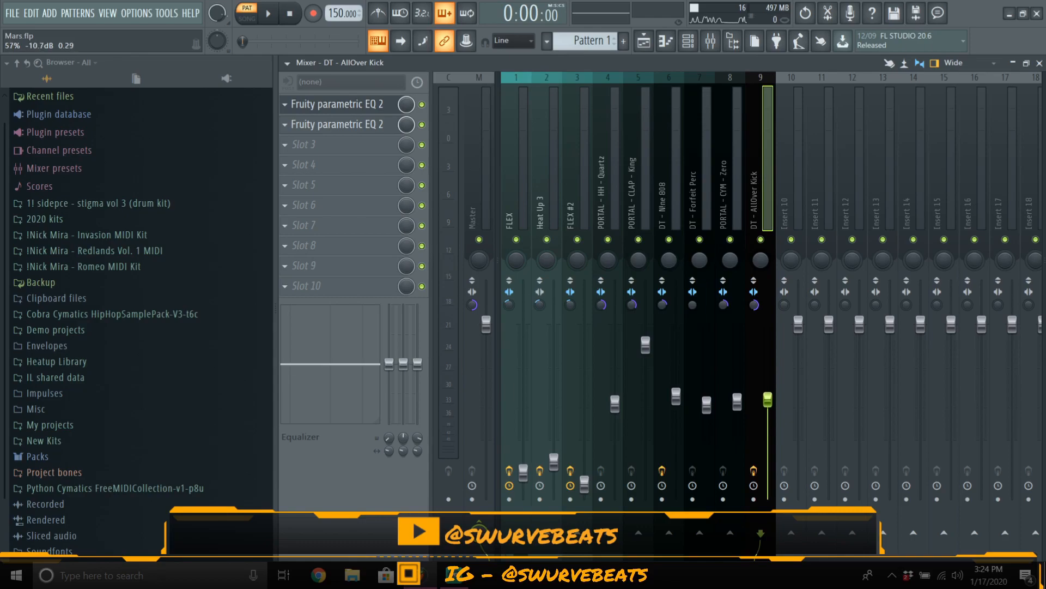
key("space")
left_click_drag(768, 412, 768, 421)
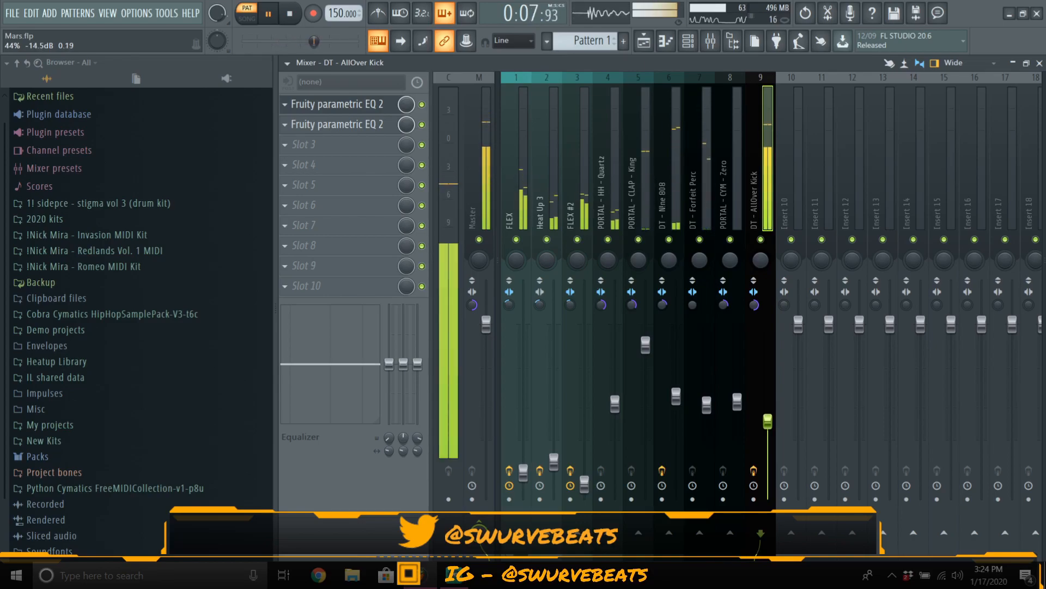
Step: Lower the DT - AllOver Kick track's volume further to about -16.6 dB during playback, ending with playback stopped
left_click_drag(768, 421, 768, 423)
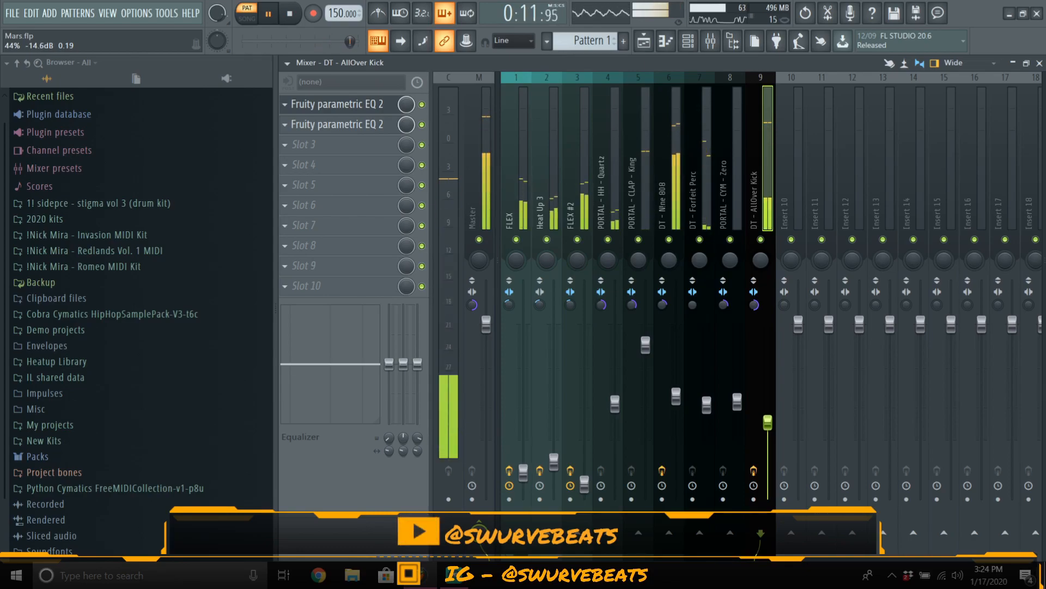
left_click_drag(768, 423, 768, 432)
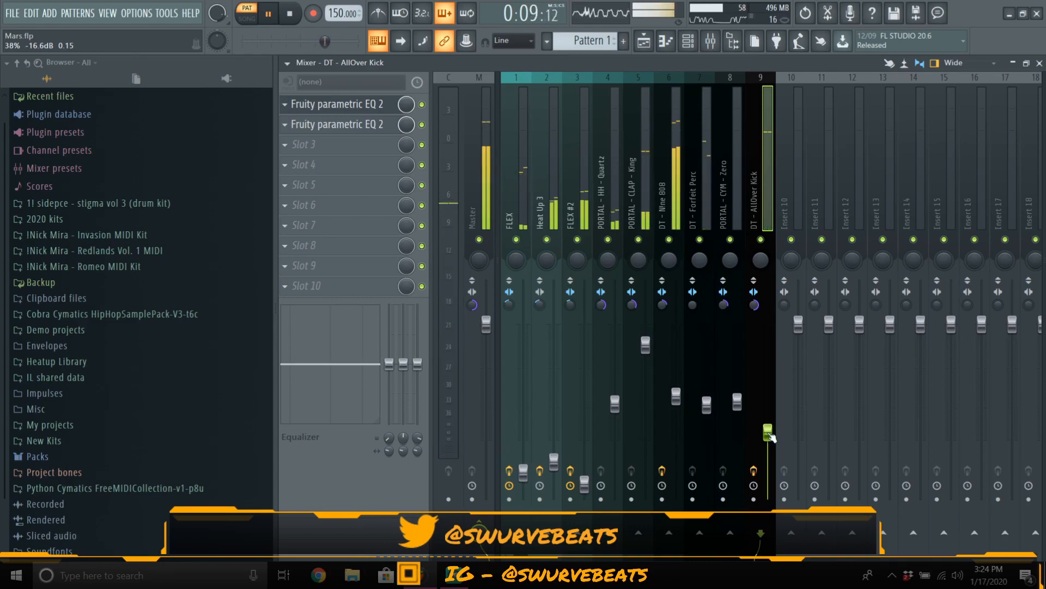
key("space")
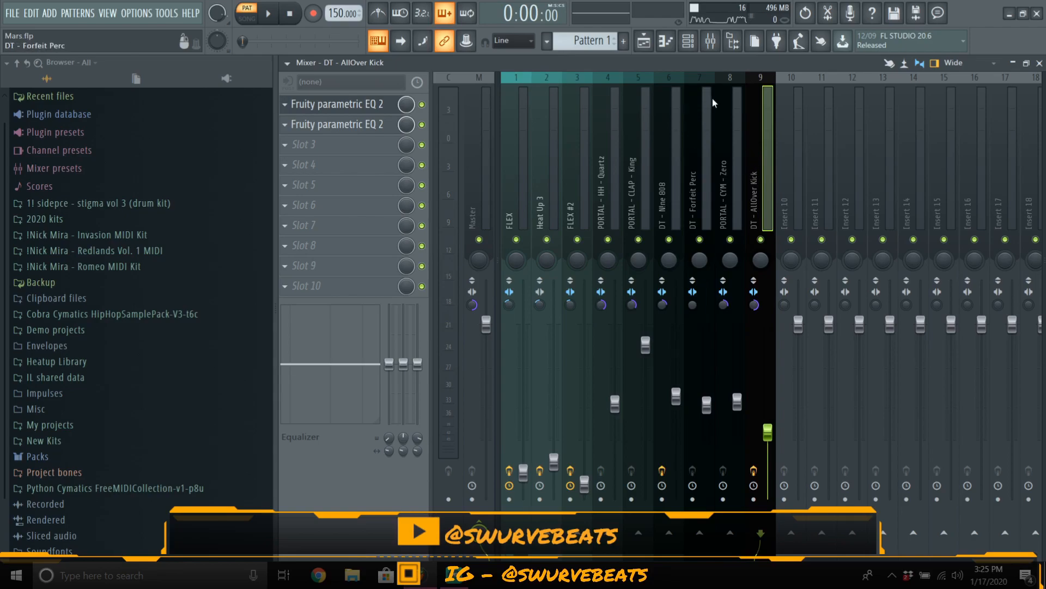
Step: Reset the Master track's stereo separation and audition the pattern
right_click(473, 304)
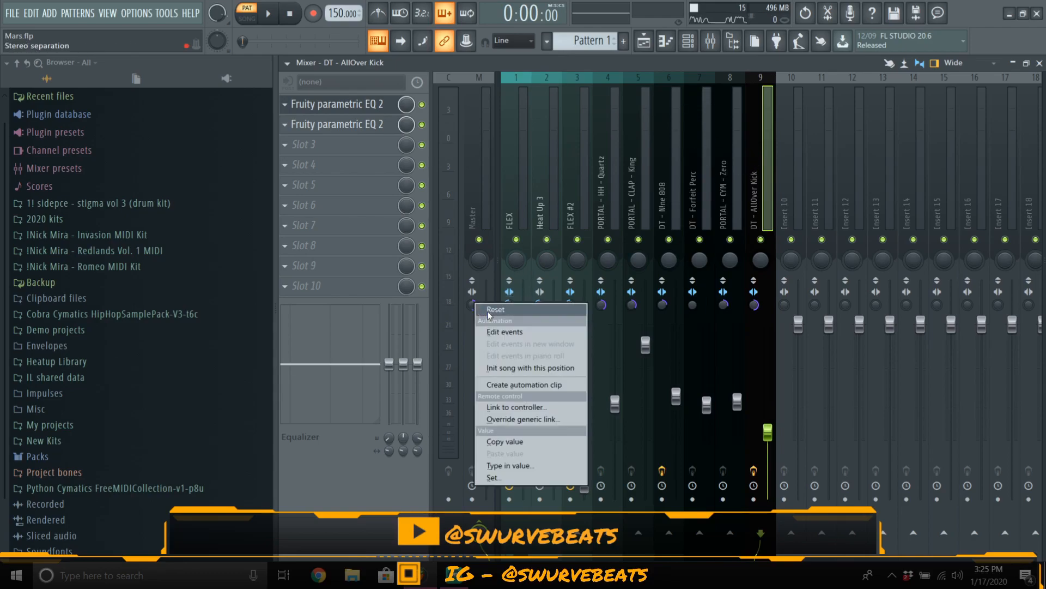
left_click(489, 314)
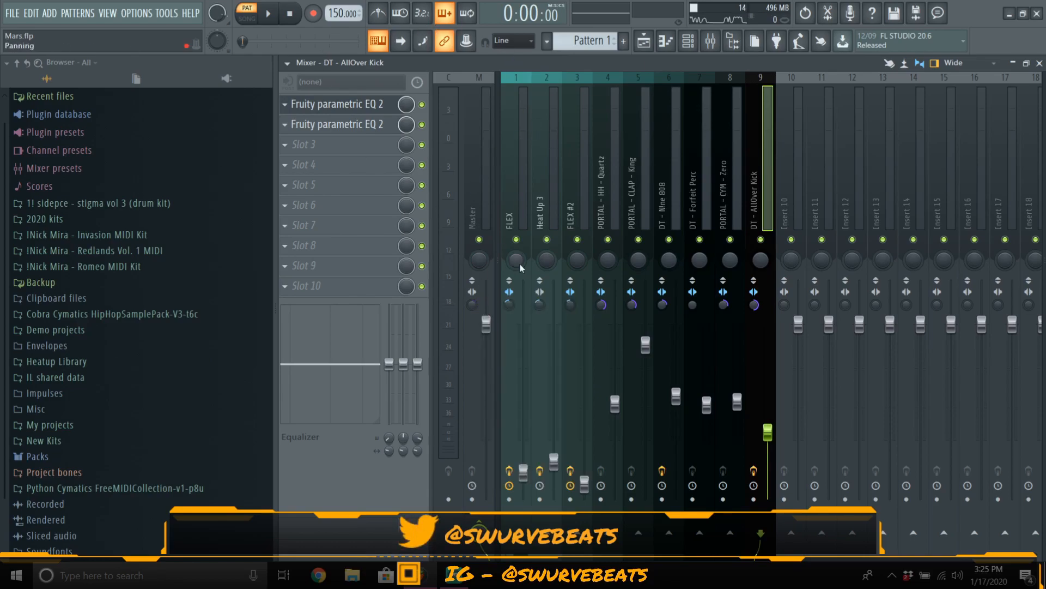
key("space")
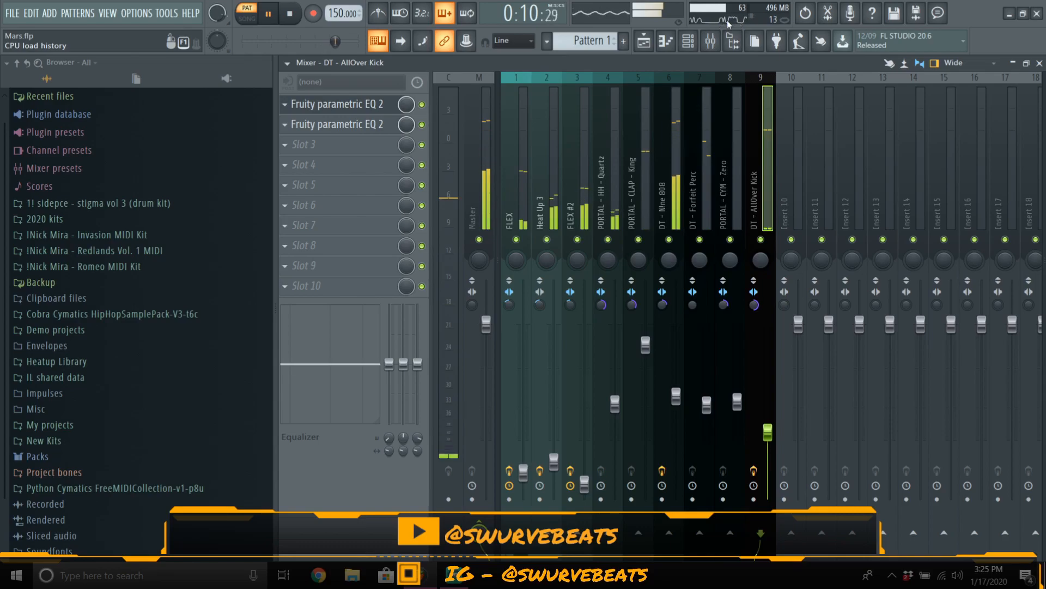
key("space")
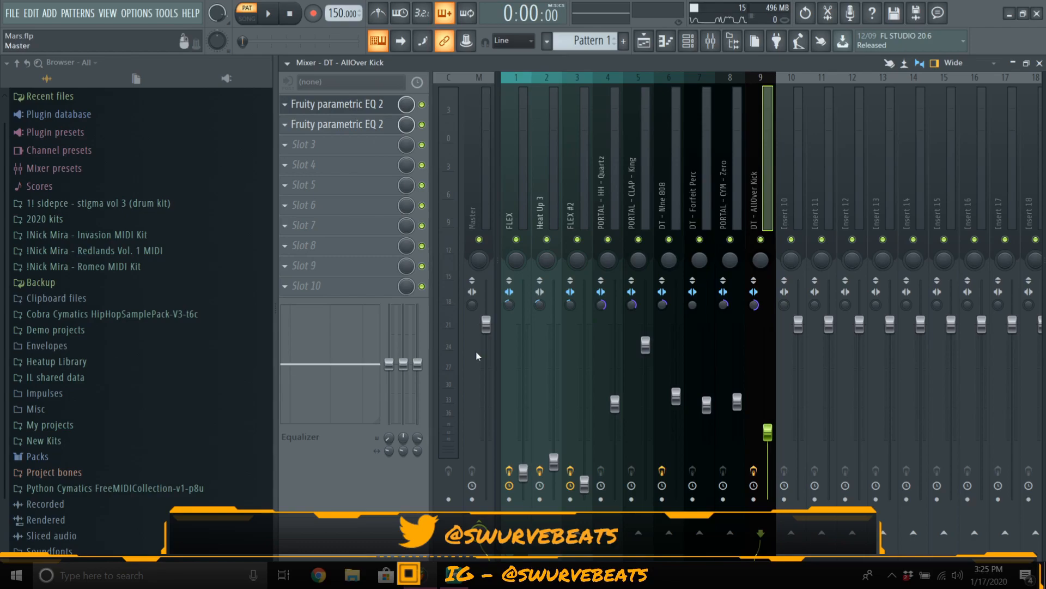
Step: Add Maximus to slot 10 of the Master track and load its "Master aid 1" mastering preset
left_click(472, 144)
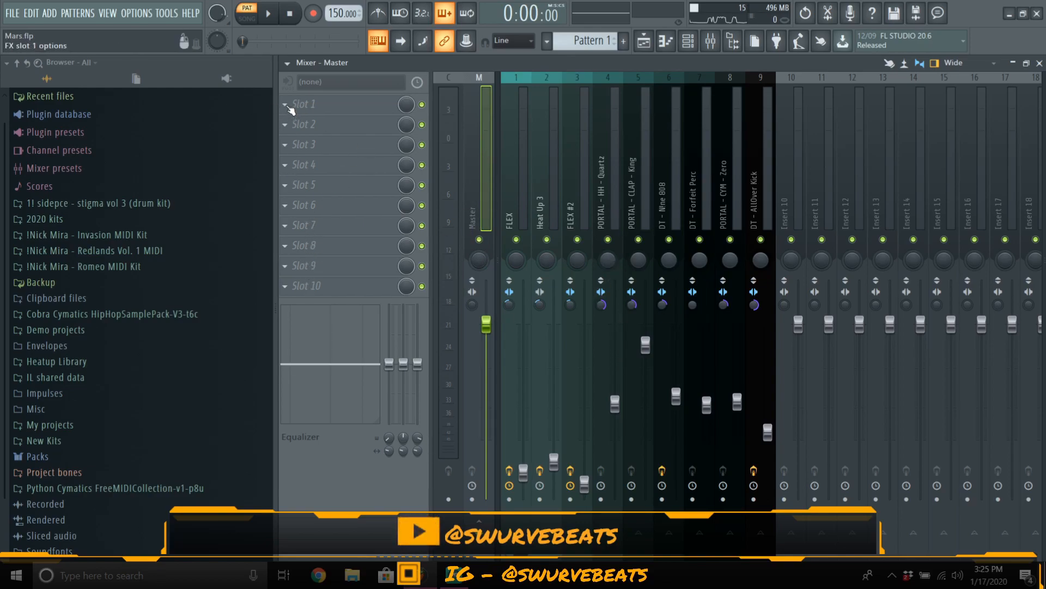
left_click(286, 287)
mouse_move(287, 279)
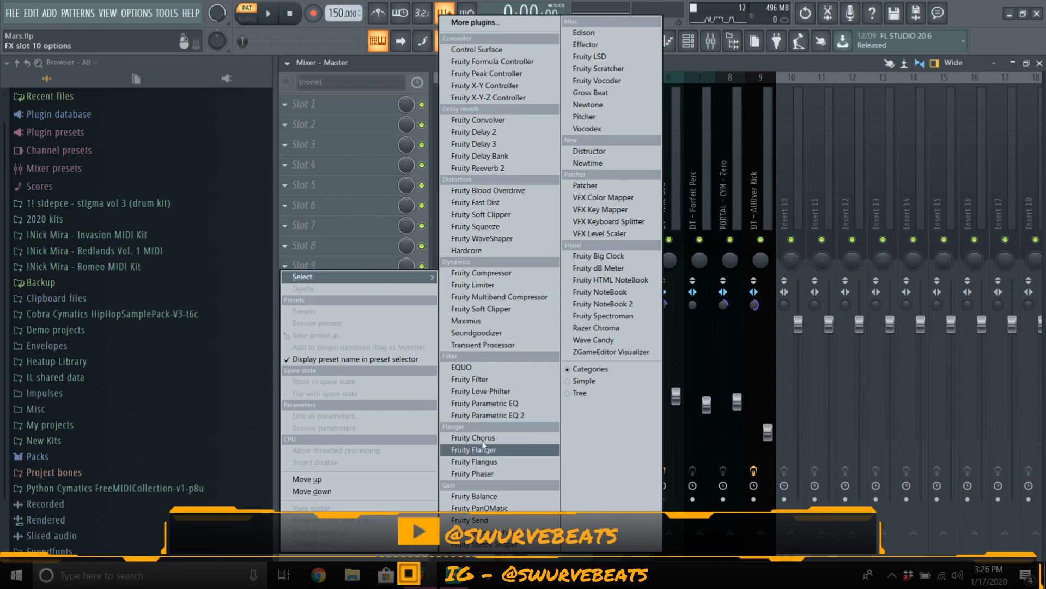
left_click(476, 322)
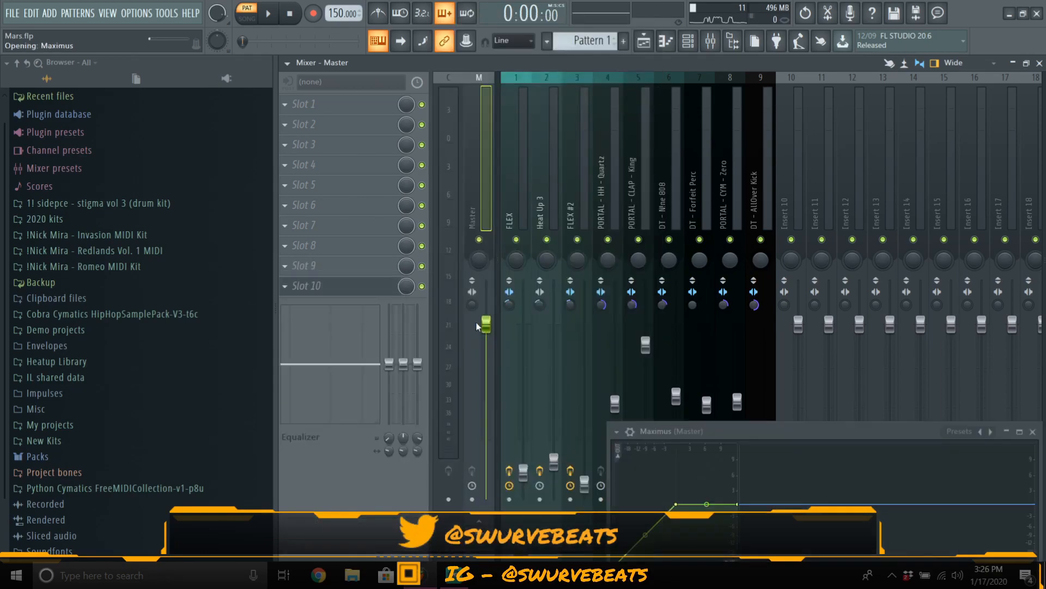
left_click_drag(809, 436, 665, 142)
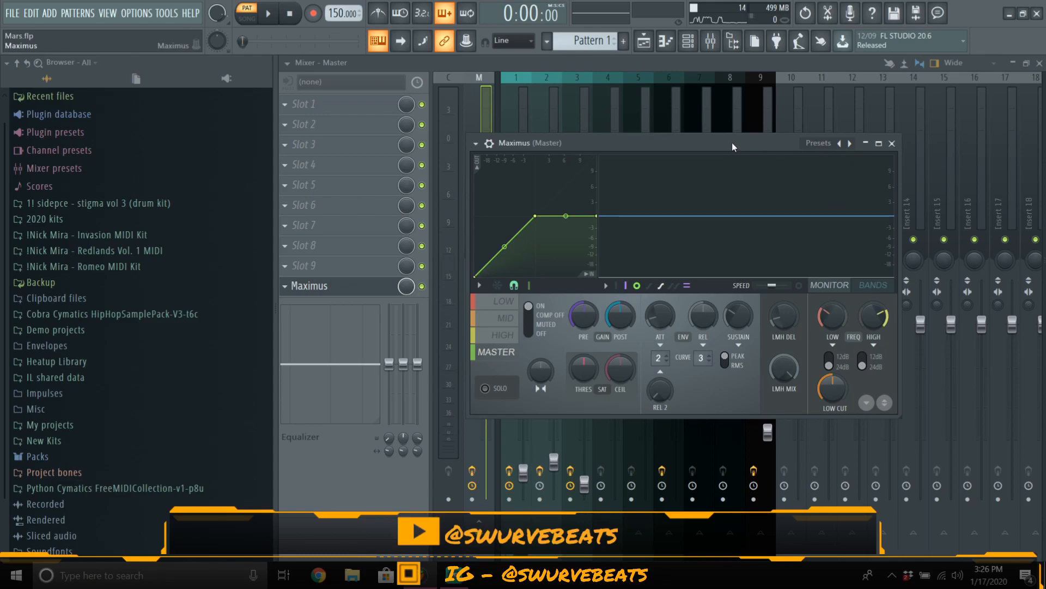
left_click_drag(733, 148, 762, 147)
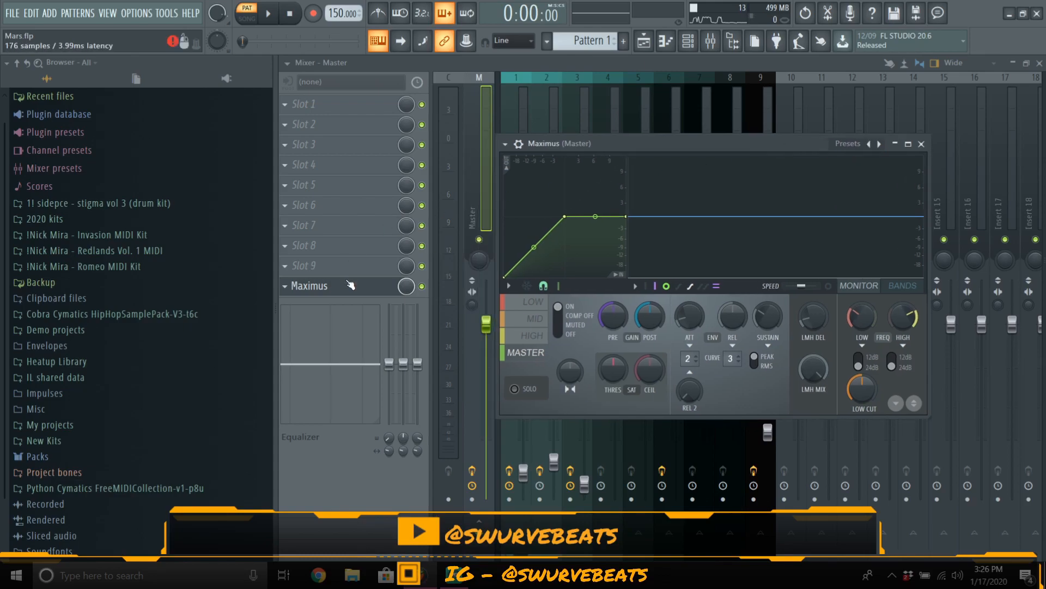
right_click(881, 146)
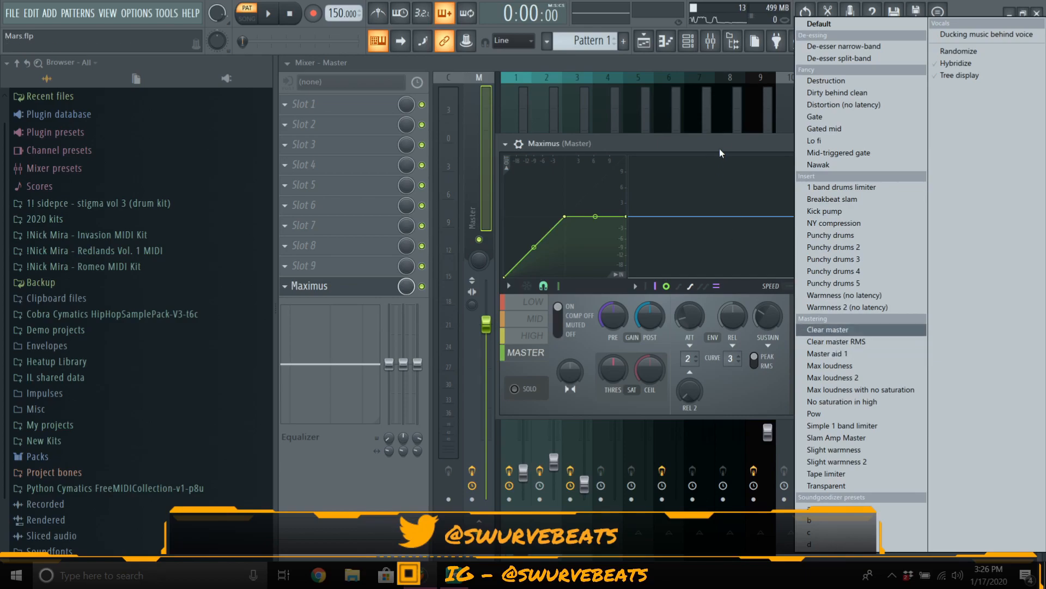
left_click(825, 354)
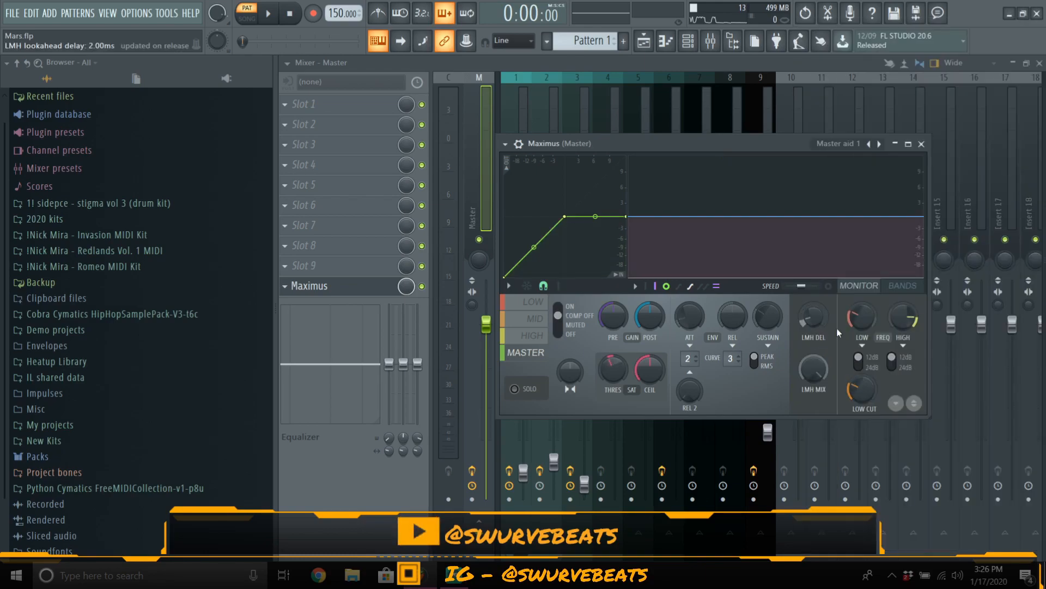
Step: Compare the pattern's playback with Maximus bypassed and then enabled on the Master track
left_click(422, 287)
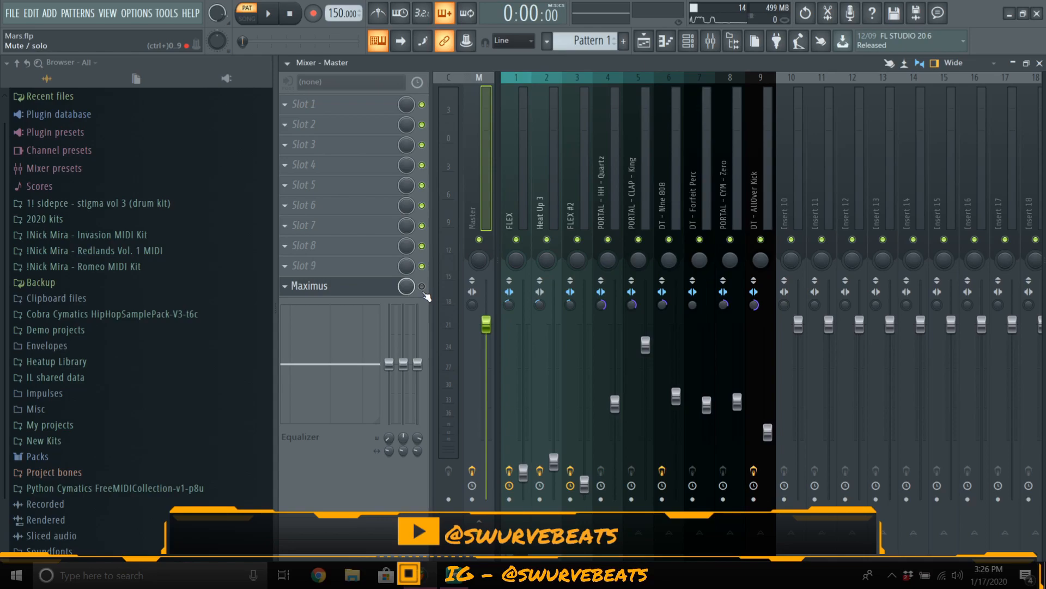
key("space")
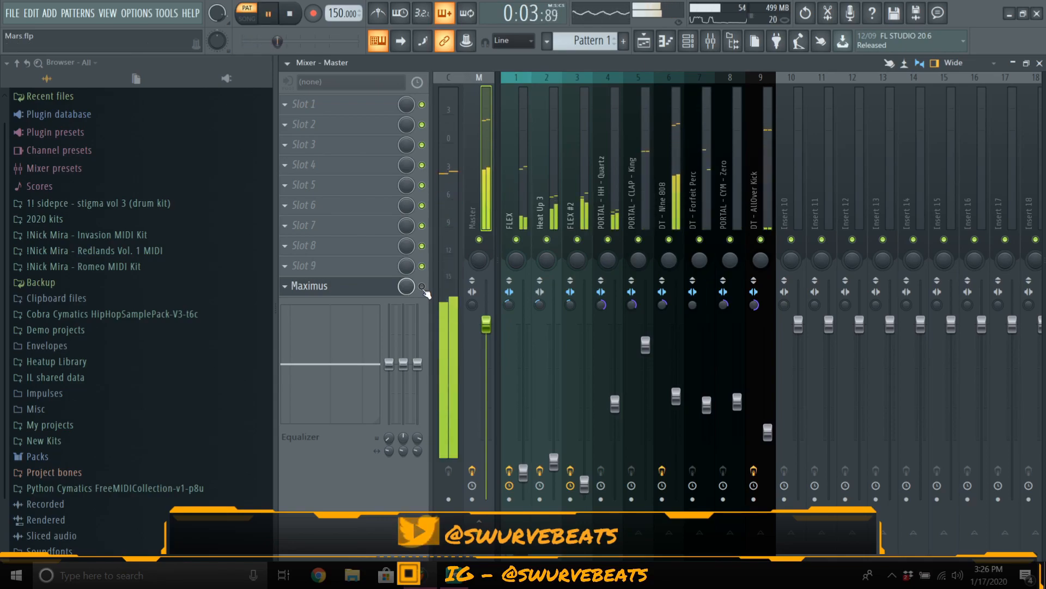
left_click(422, 287)
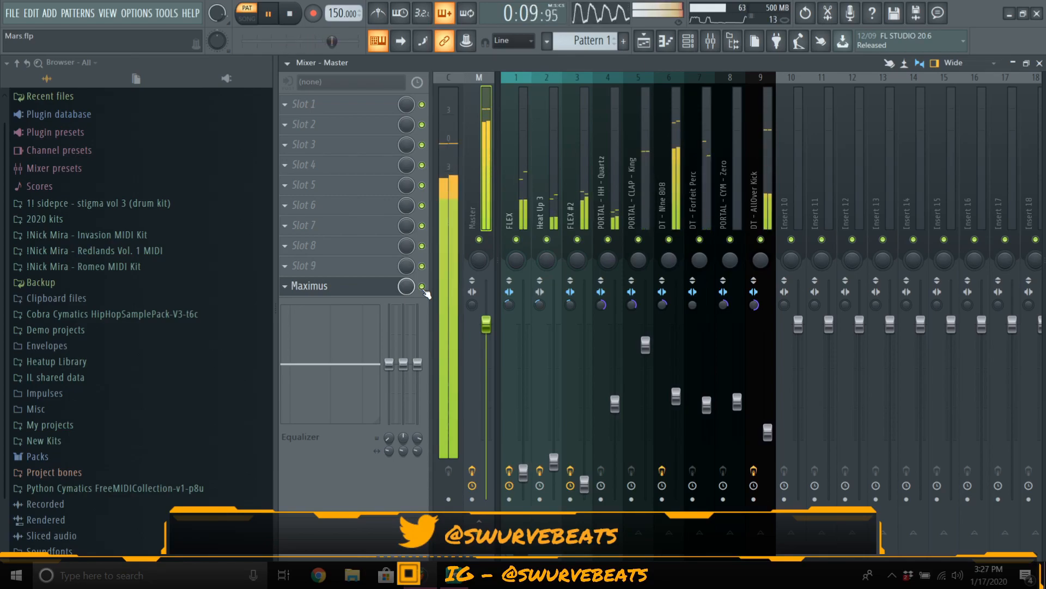
key("space")
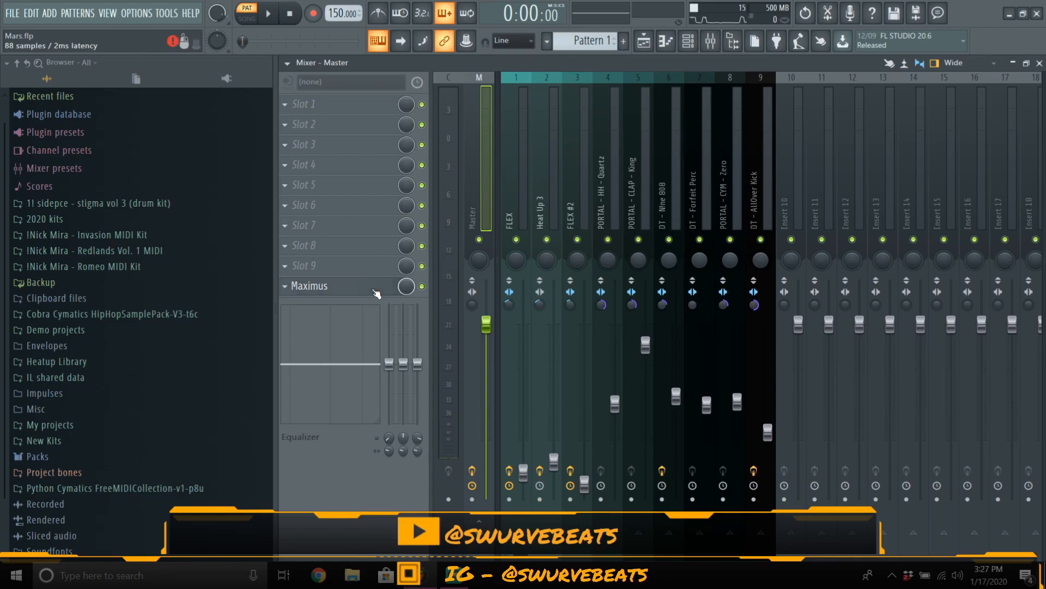
Step: Solo the low band in the Master's Maximus, audition the pattern and pause the waveform display
left_click(376, 287)
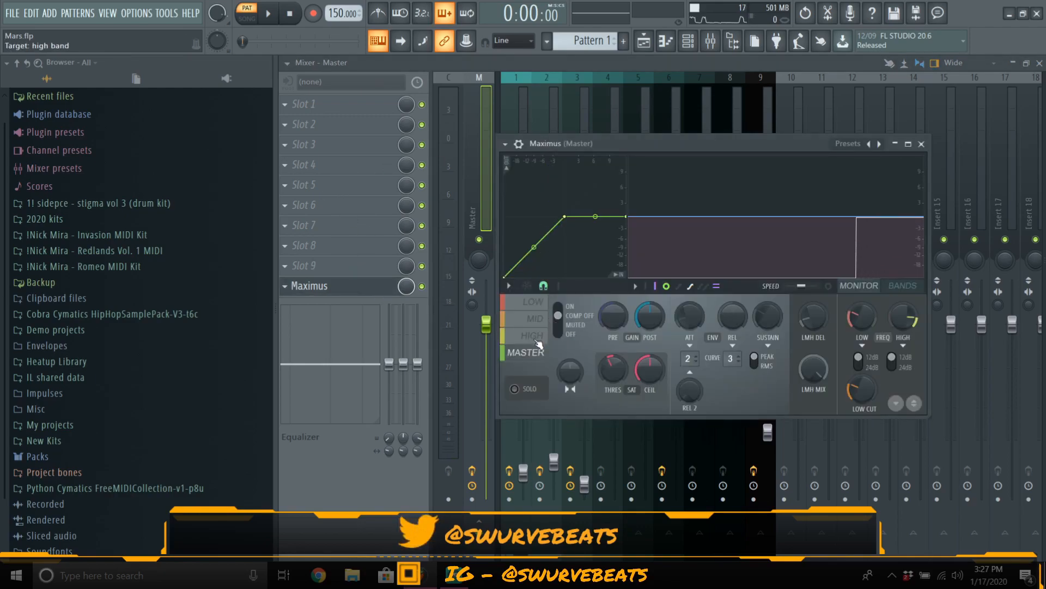
left_click(535, 303)
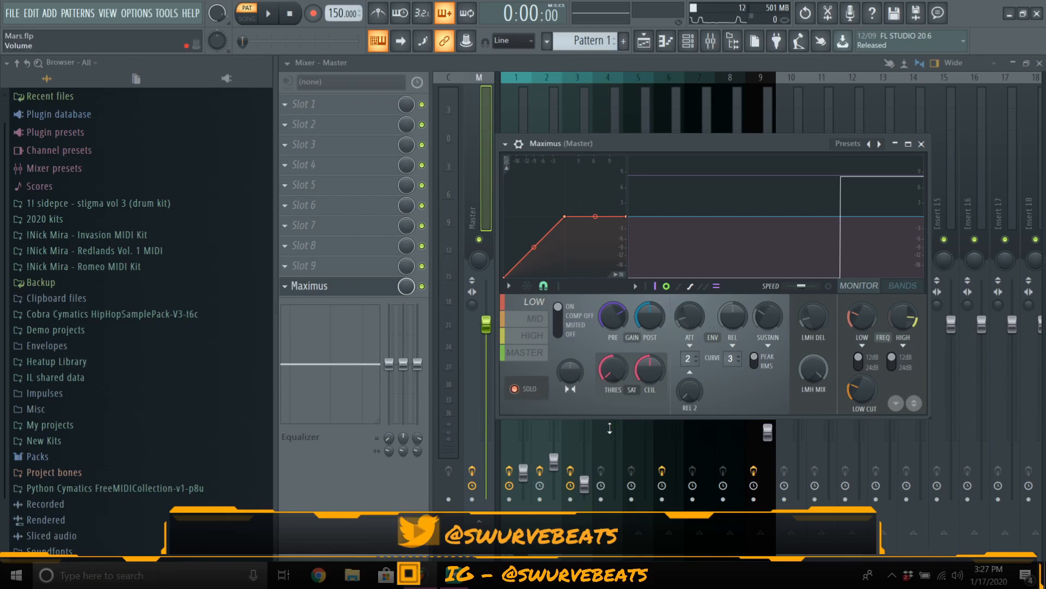
key("space")
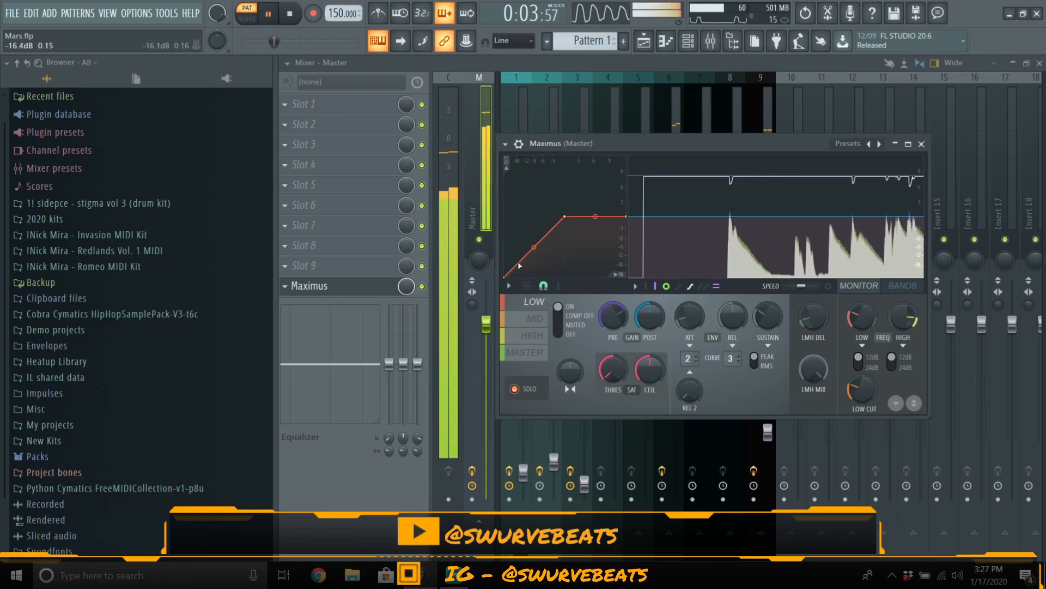
key("space")
left_click(703, 250)
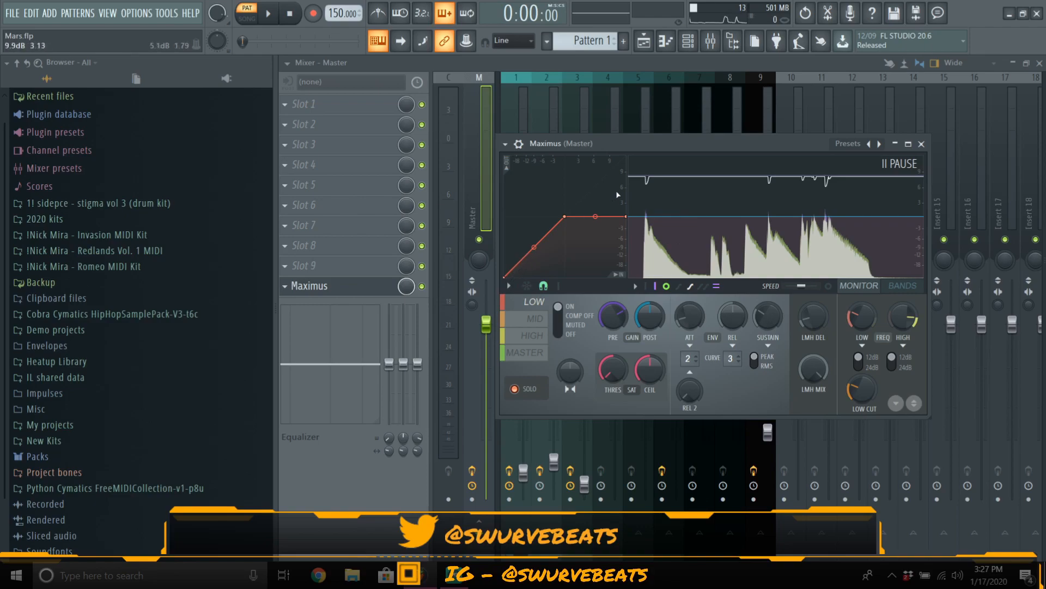
Step: Add a low-band compression curve point at about -14.2 dB and lower the 0 dB knee point to about -1.5 dB
right_click(523, 264)
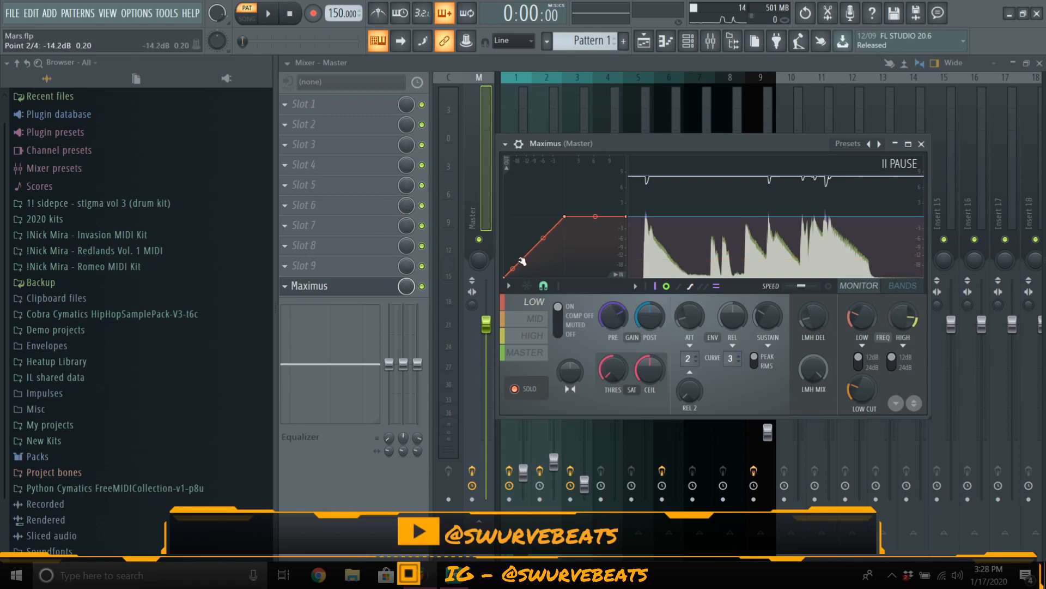
left_click(523, 259)
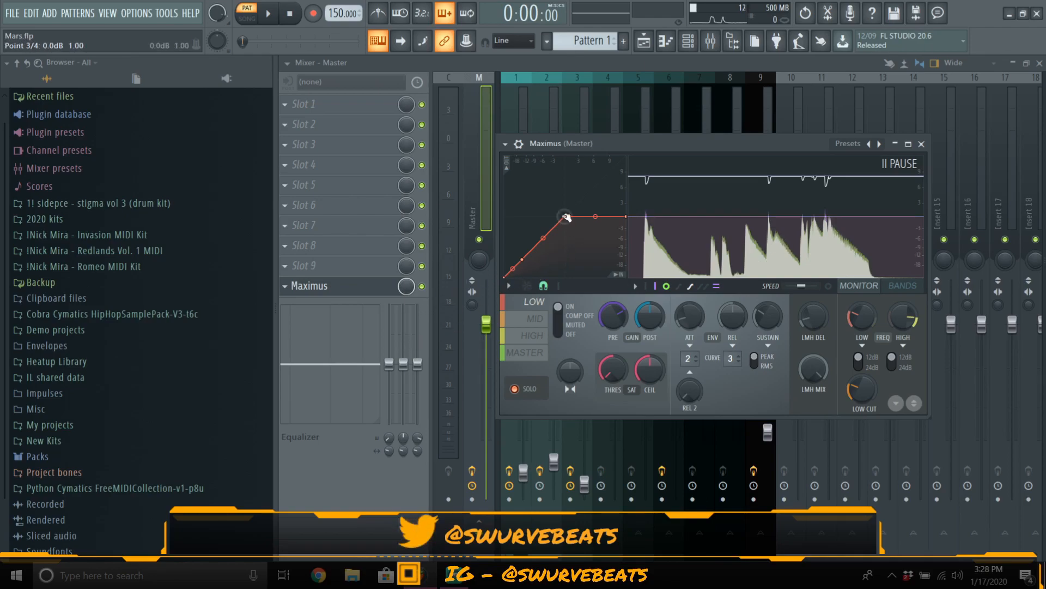
left_click_drag(566, 217, 566, 222)
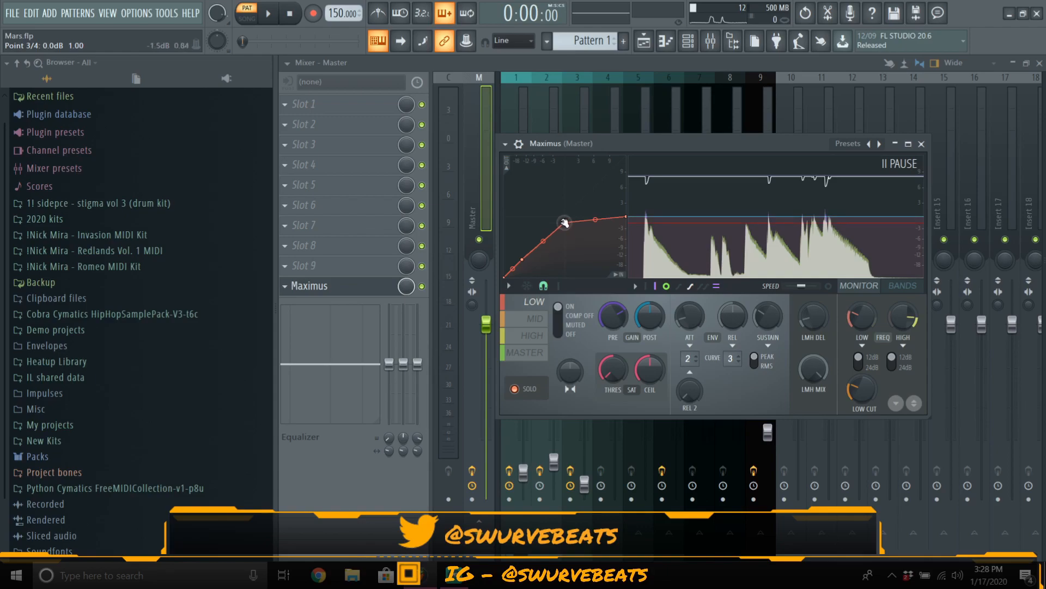
left_click_drag(565, 224, 566, 219)
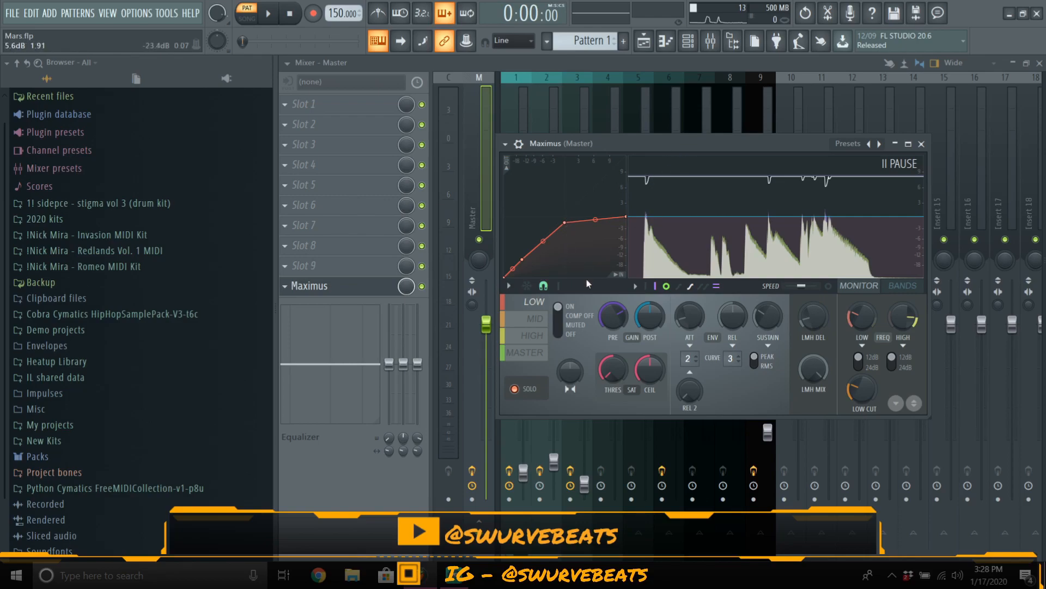
Step: Switch Maximus to the mid band, soloed, and audition it to examine its peaks
left_click(542, 320)
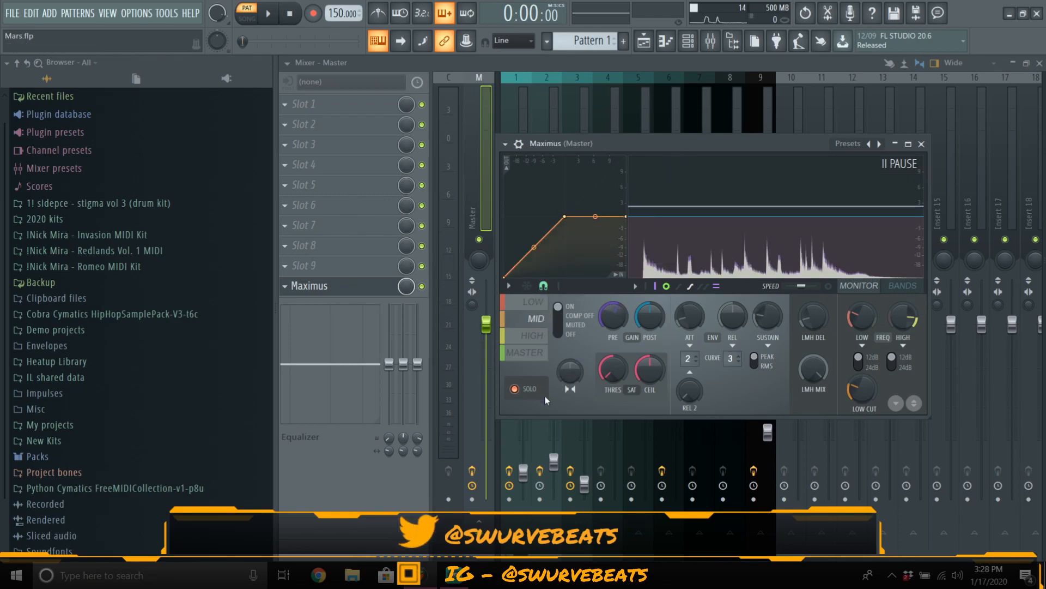
key("space")
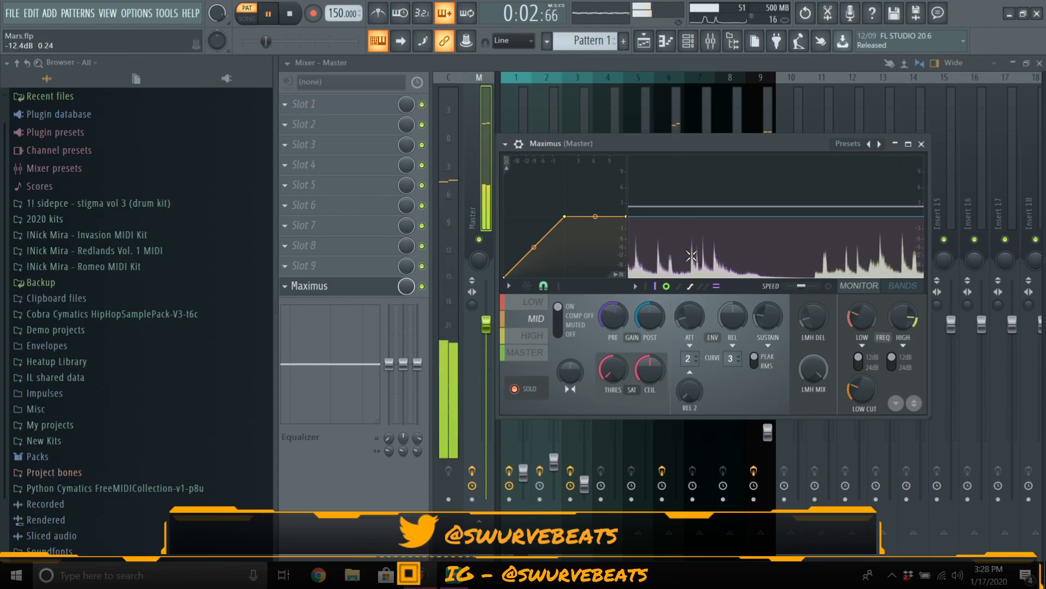
key("space")
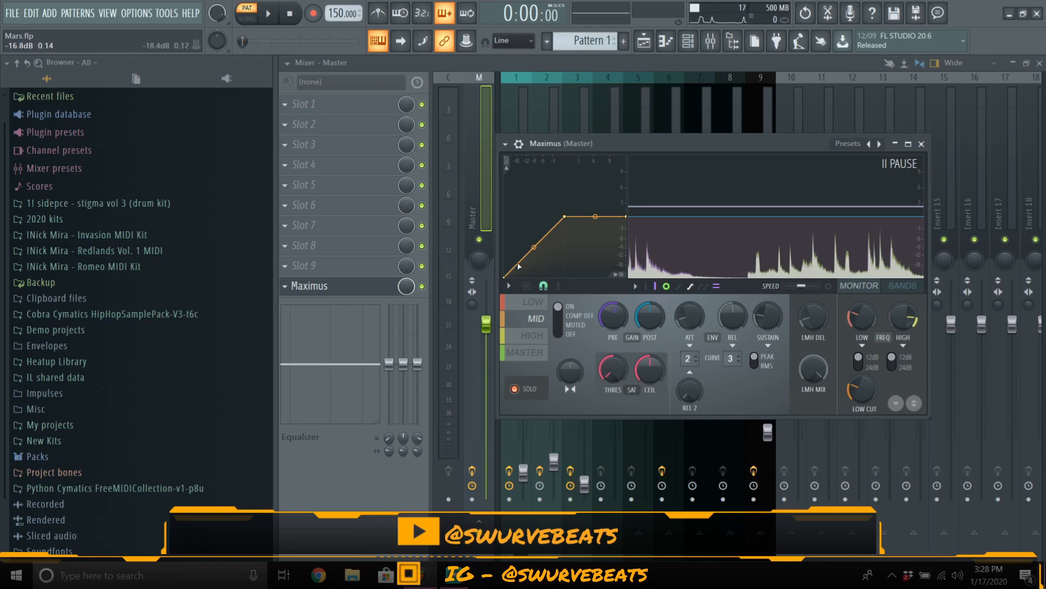
Step: Add a mid-band curve point at about -18.2 dB, lower the 0 dB knee point slightly and audition the compression
right_click(516, 266)
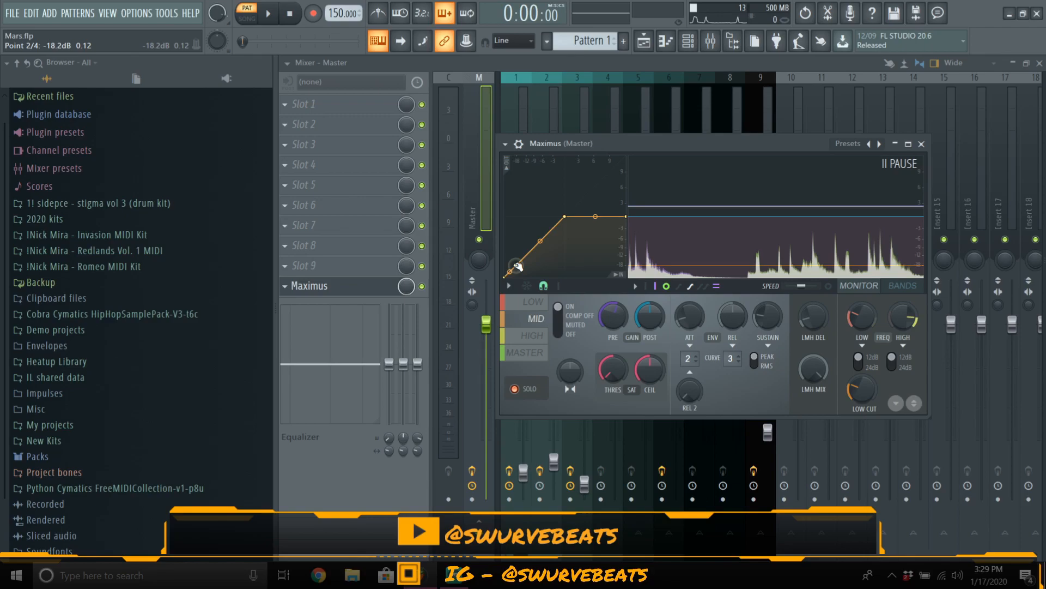
right_click(517, 267)
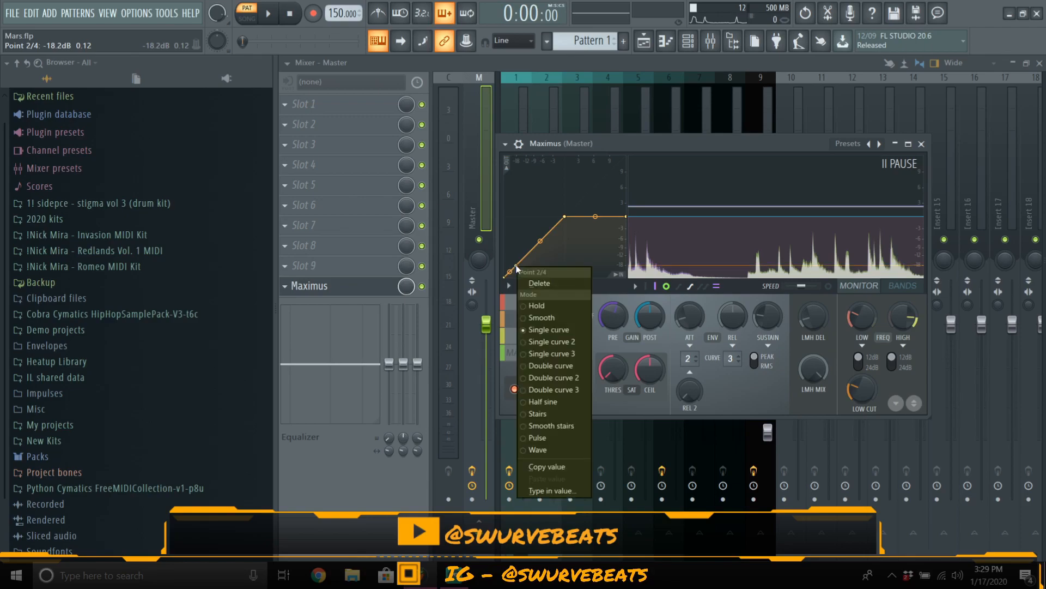
left_click(564, 252)
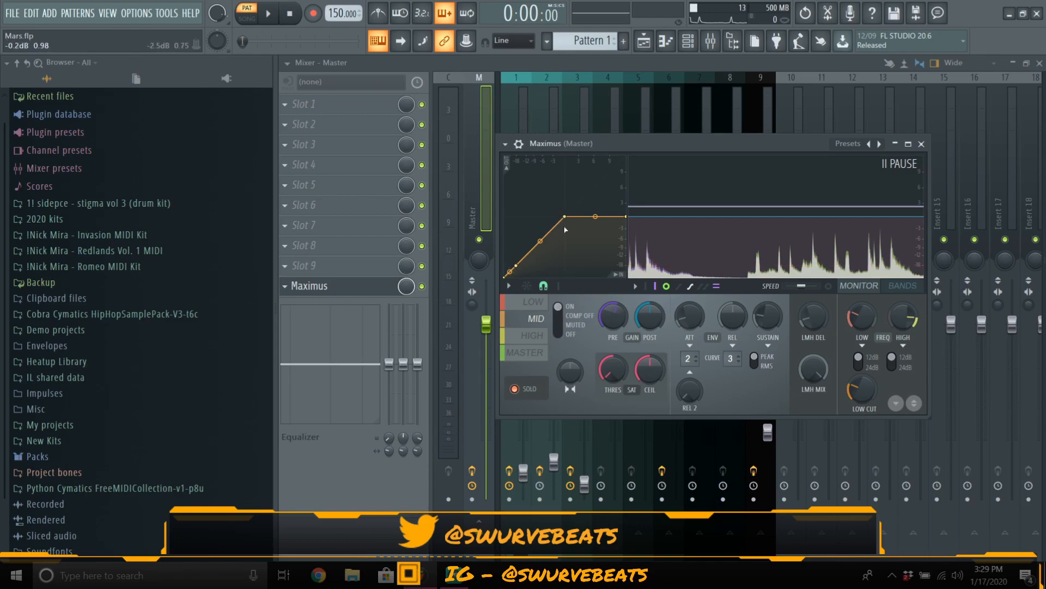
left_click_drag(567, 218, 567, 228)
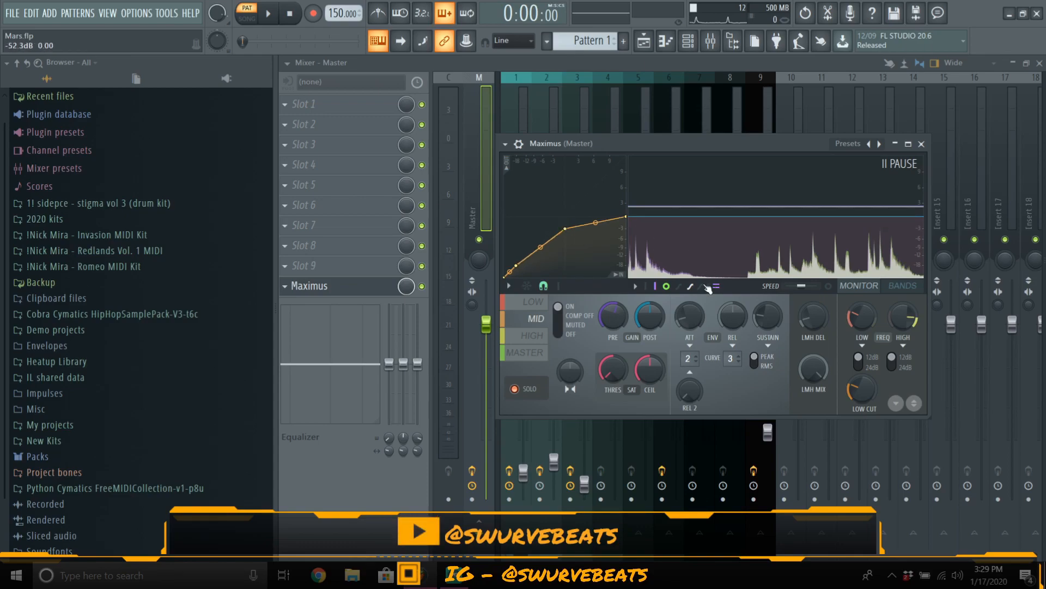
key("space")
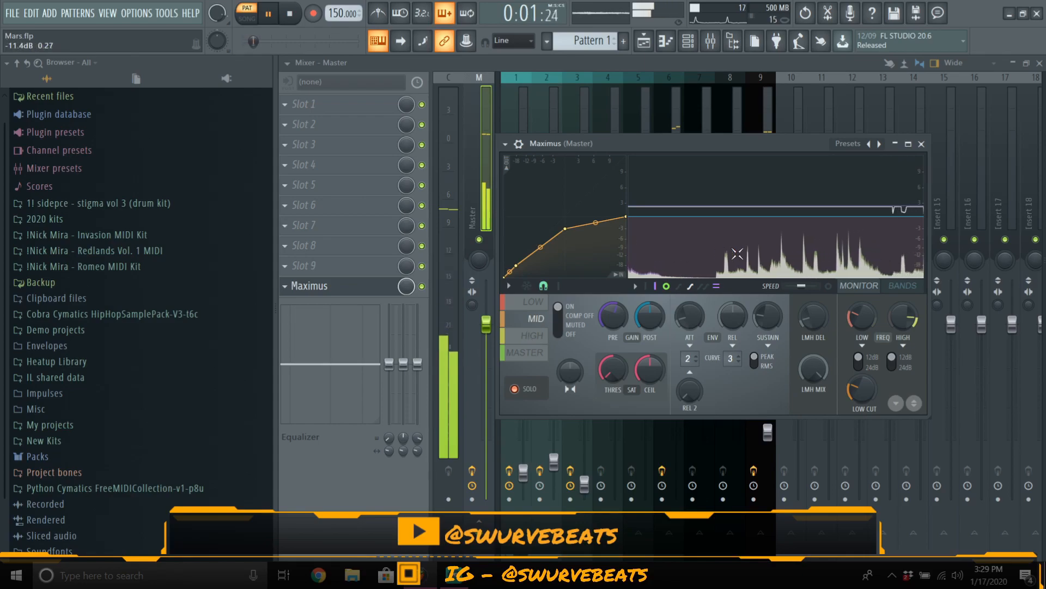
key("space")
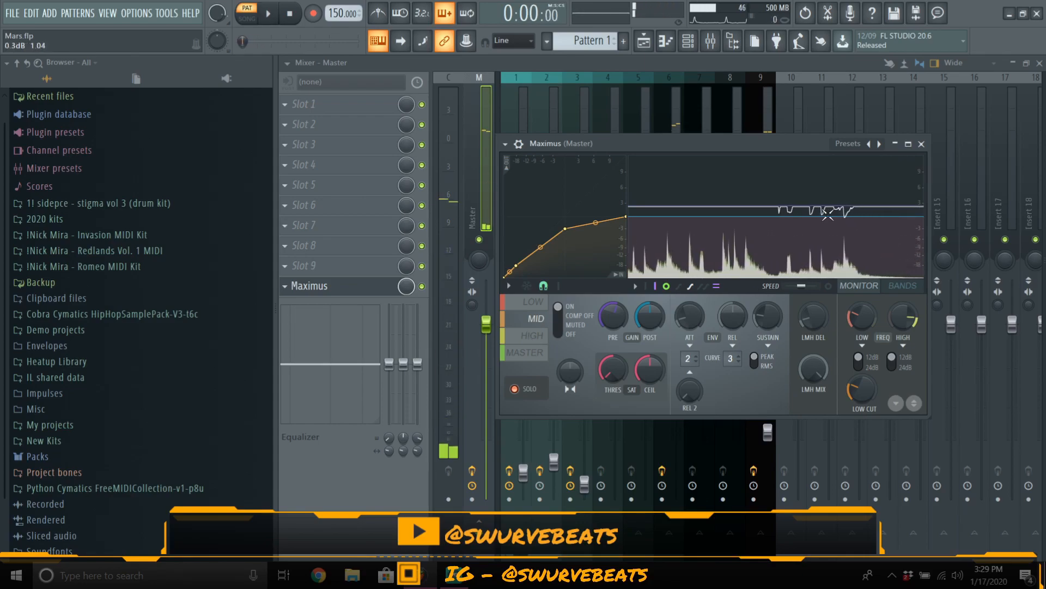
Step: Audition the mid band briefly, switch Maximus to the high band, and play the pattern to examine its peaks in the paused display
key("space")
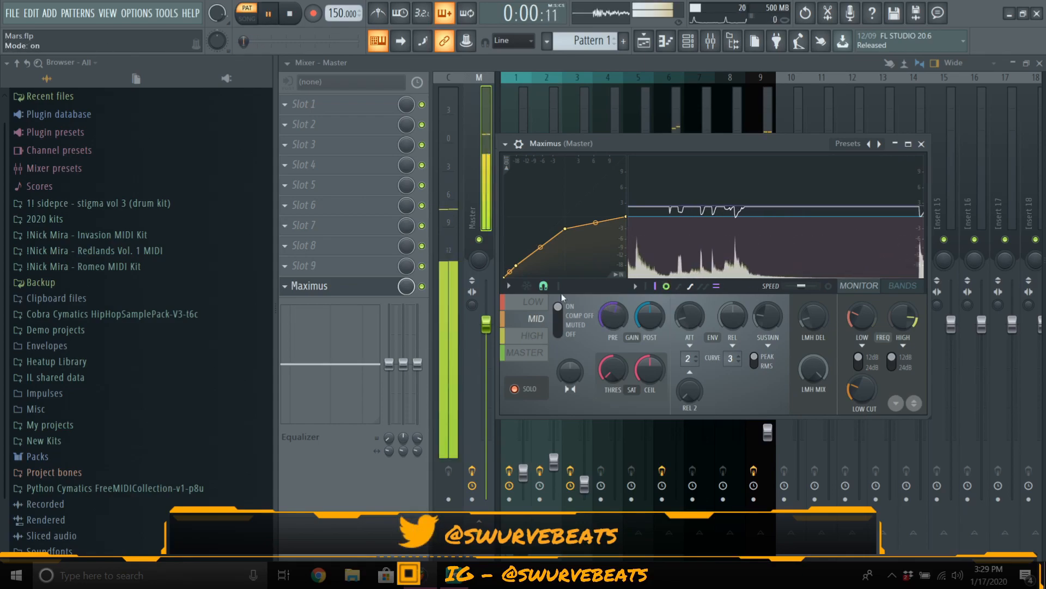
key("space")
left_click(535, 337)
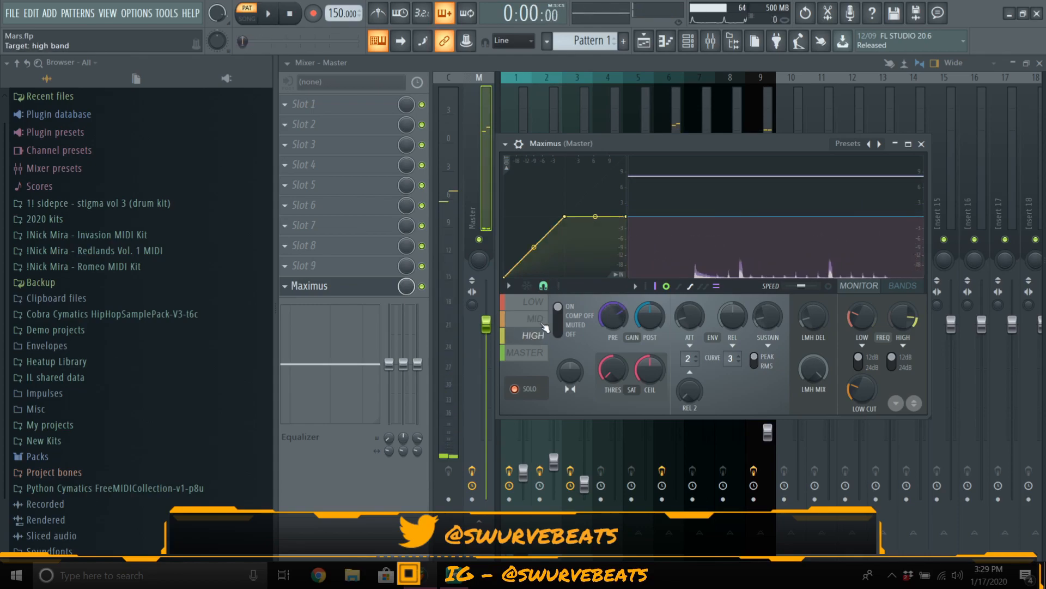
key("space")
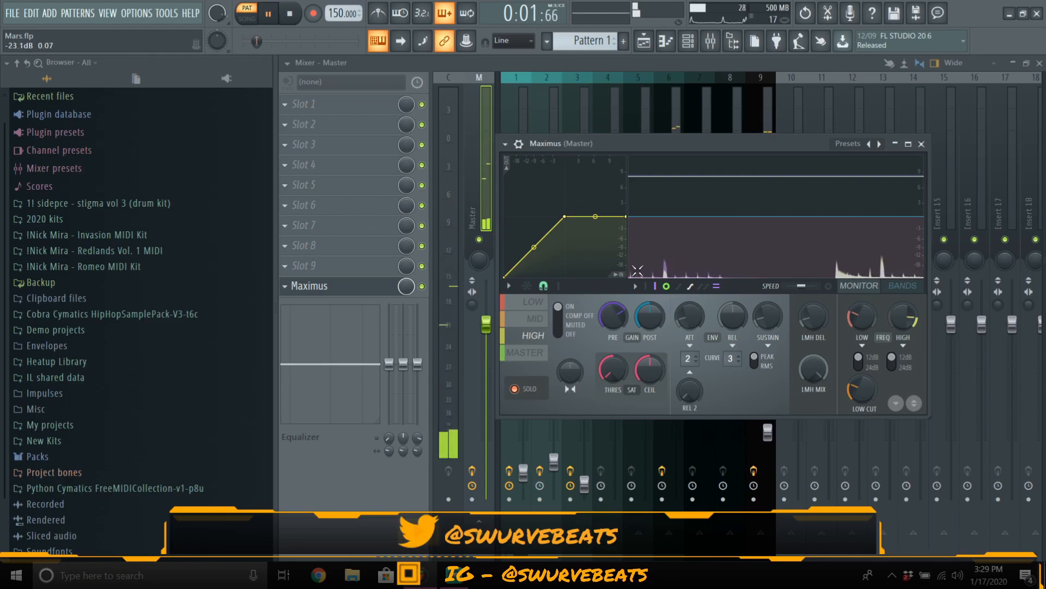
left_click(700, 260)
key("space")
Step: Add a high-band compression curve point near the curve's low end, lower the 0 dB knee point and audition the compression
left_click_drag(513, 268, 511, 266)
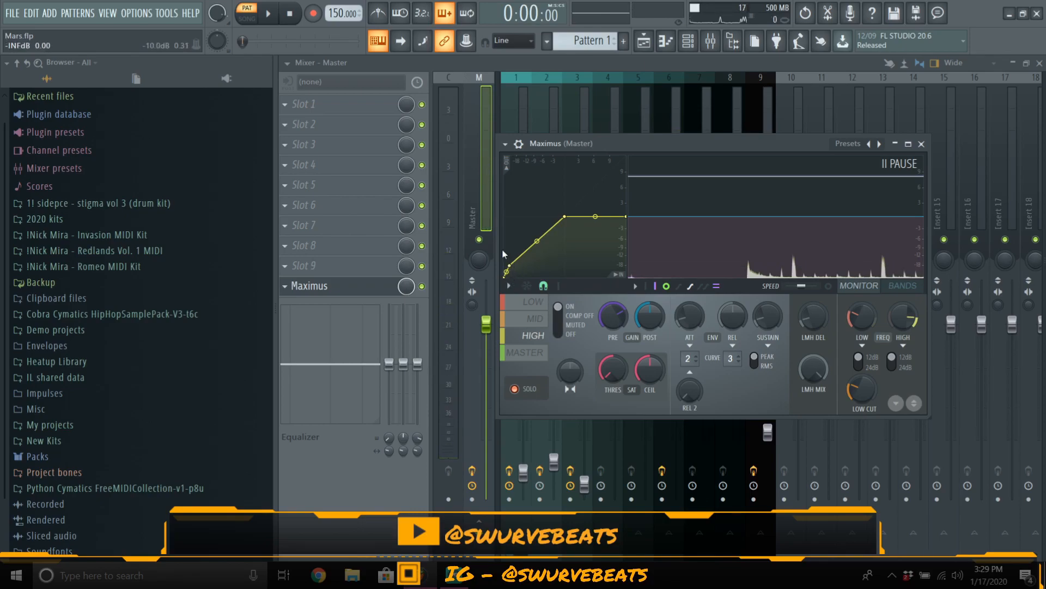
left_click_drag(512, 266, 507, 261)
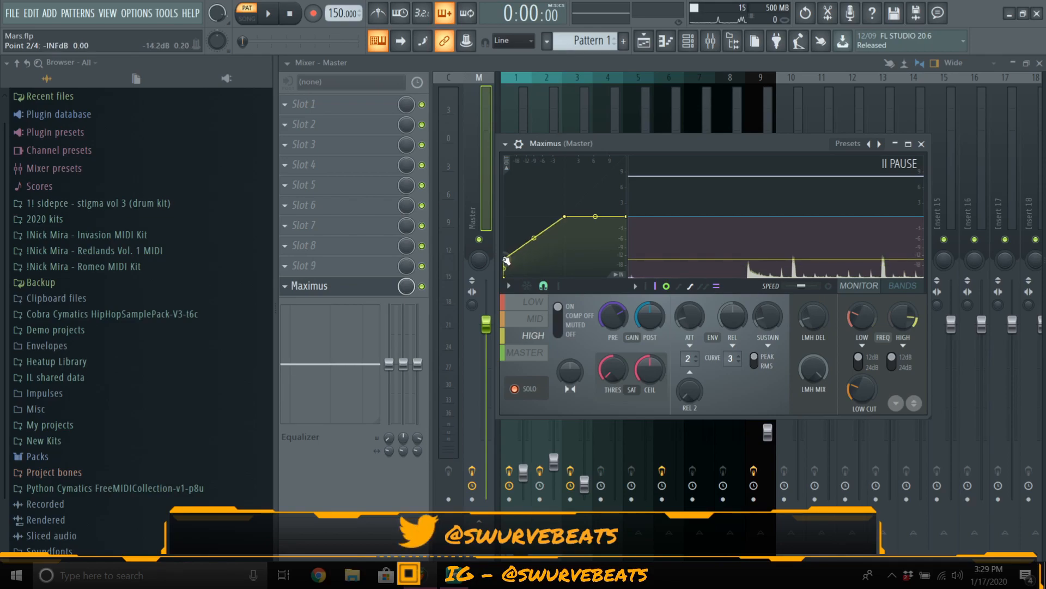
left_click_drag(507, 259, 516, 266)
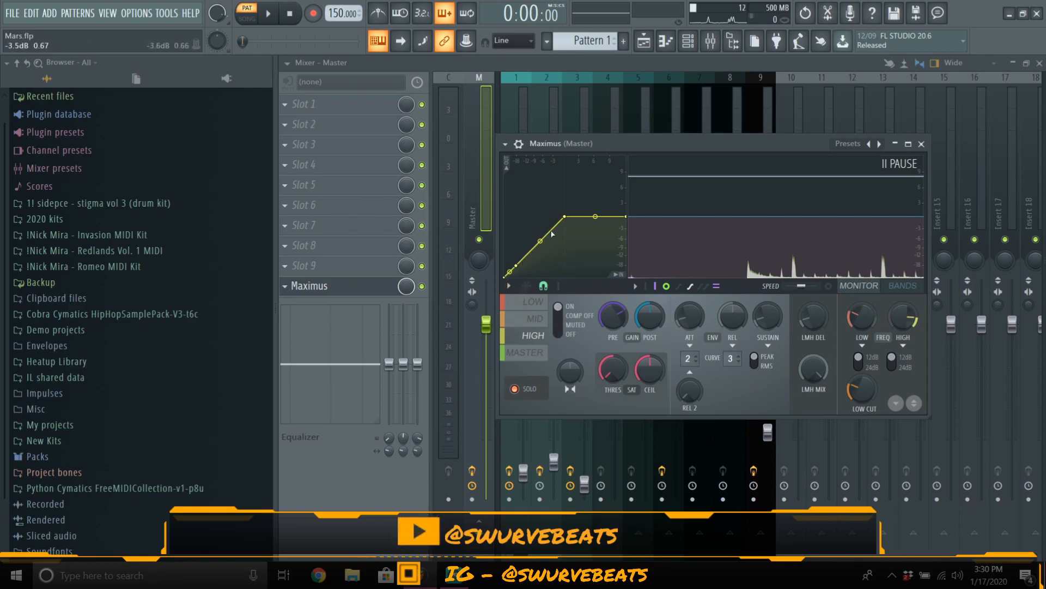
left_click_drag(566, 217, 568, 234)
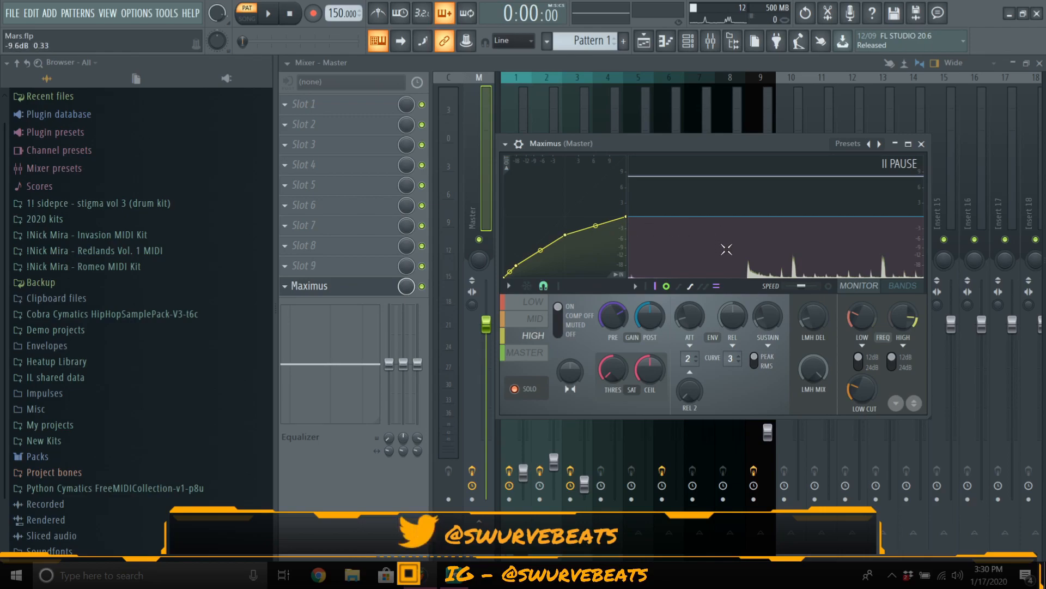
key("space")
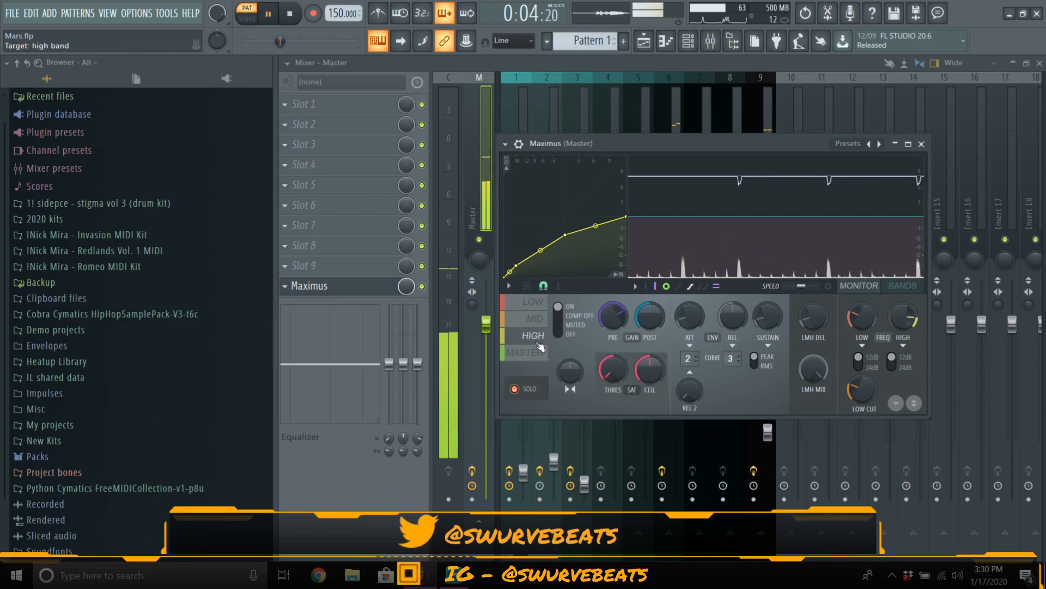
key("space")
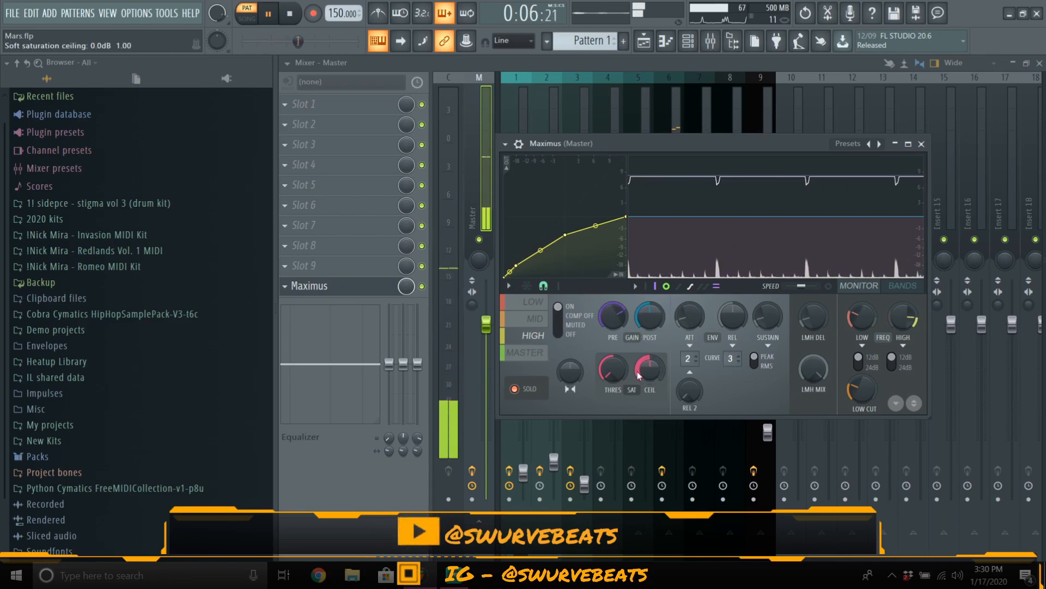
Step: Set the high band's stereo separation to about 31% separated and review the mid and low band curves
left_click_drag(570, 371, 570, 357)
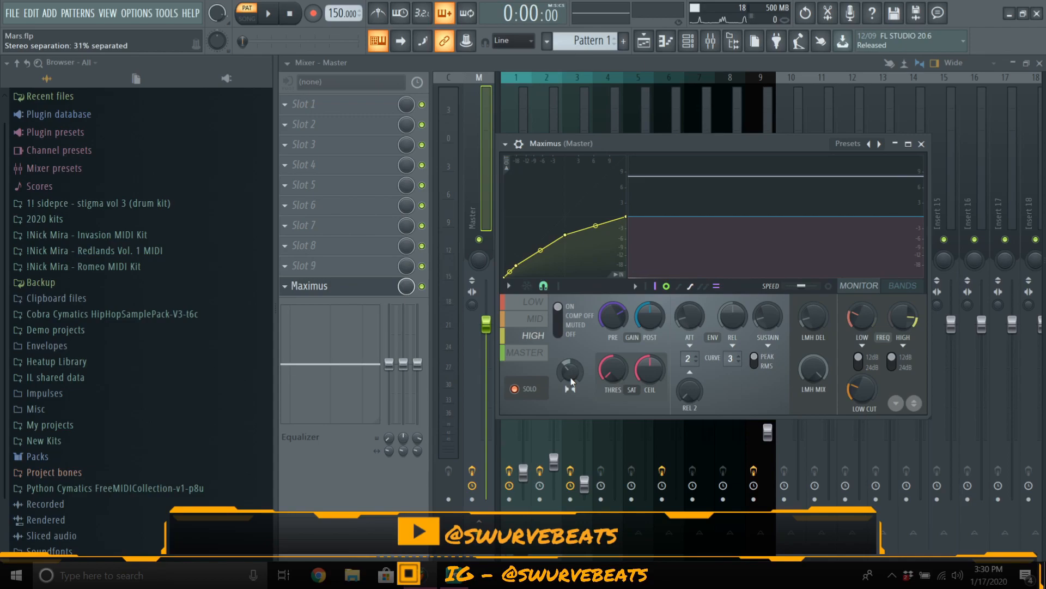
left_click(536, 323)
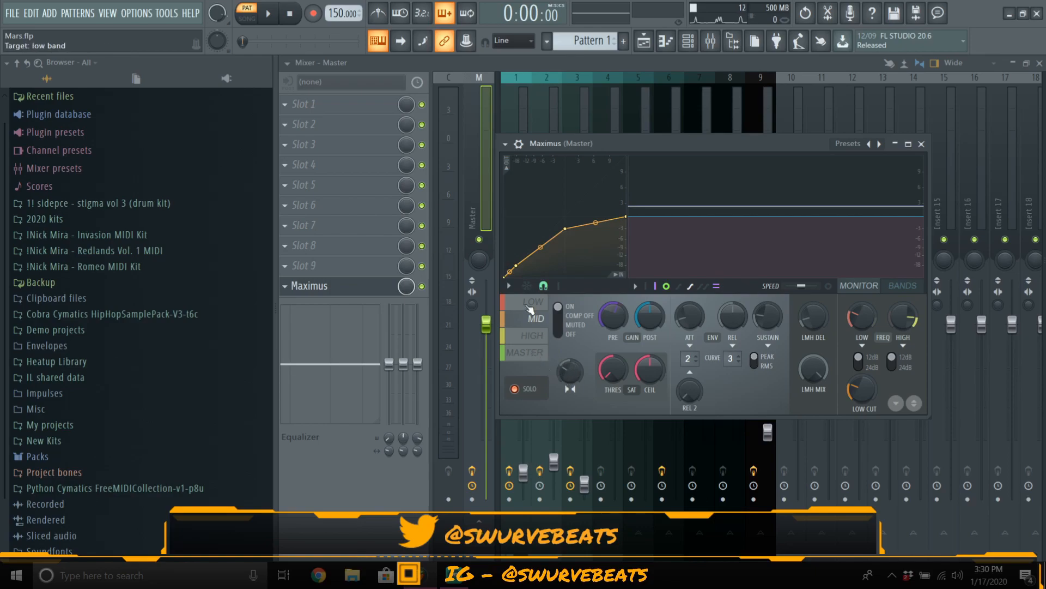
left_click(538, 304)
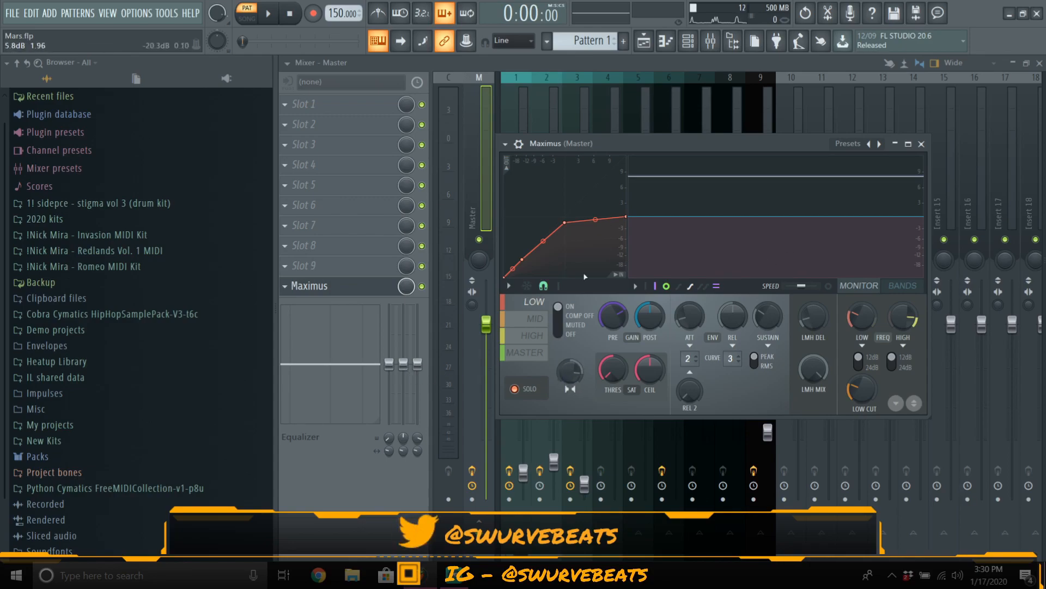
Step: Switch Maximus to the master band, lower its post gain to about -5.0 dB and audition the pattern
left_click(539, 360)
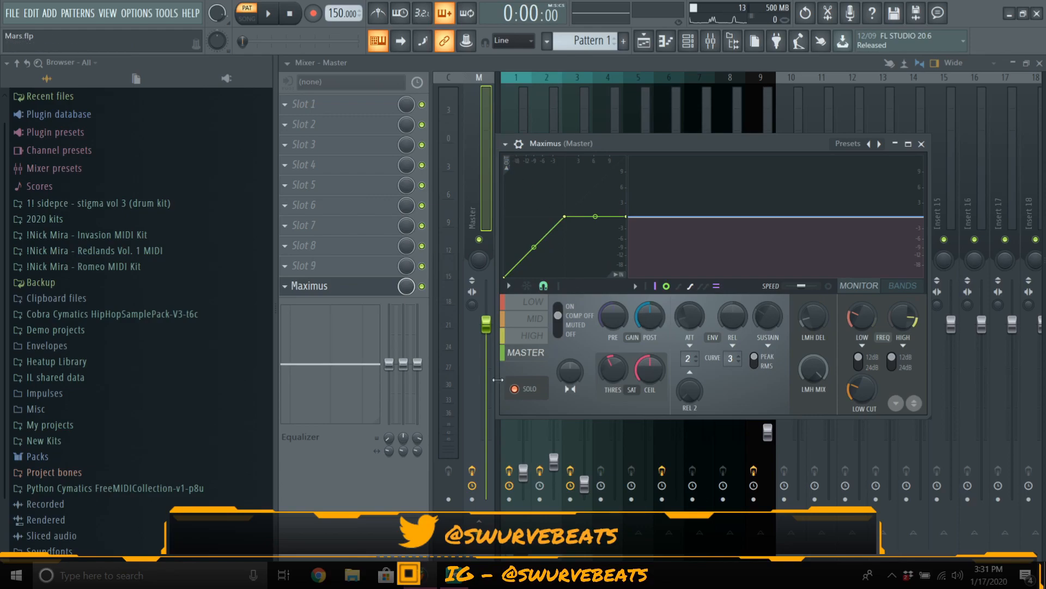
key("space")
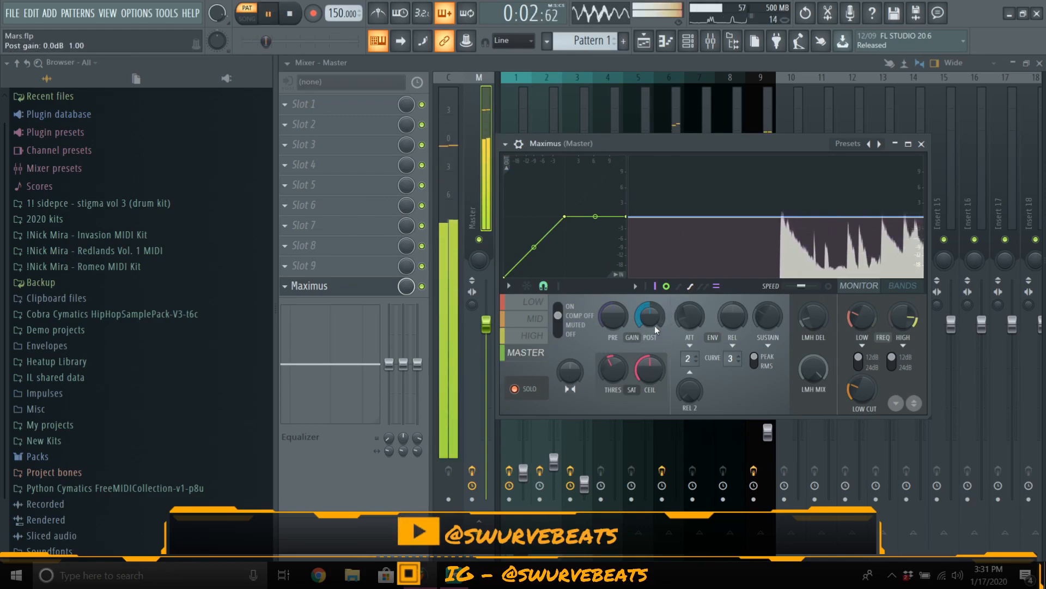
key("space")
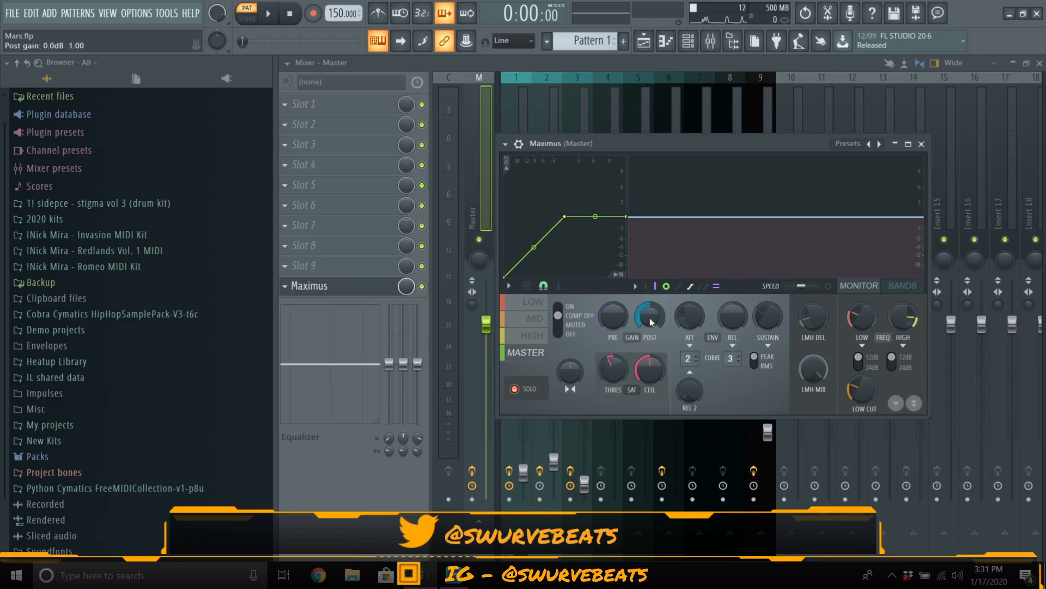
left_click_drag(650, 317, 650, 333)
key("space")
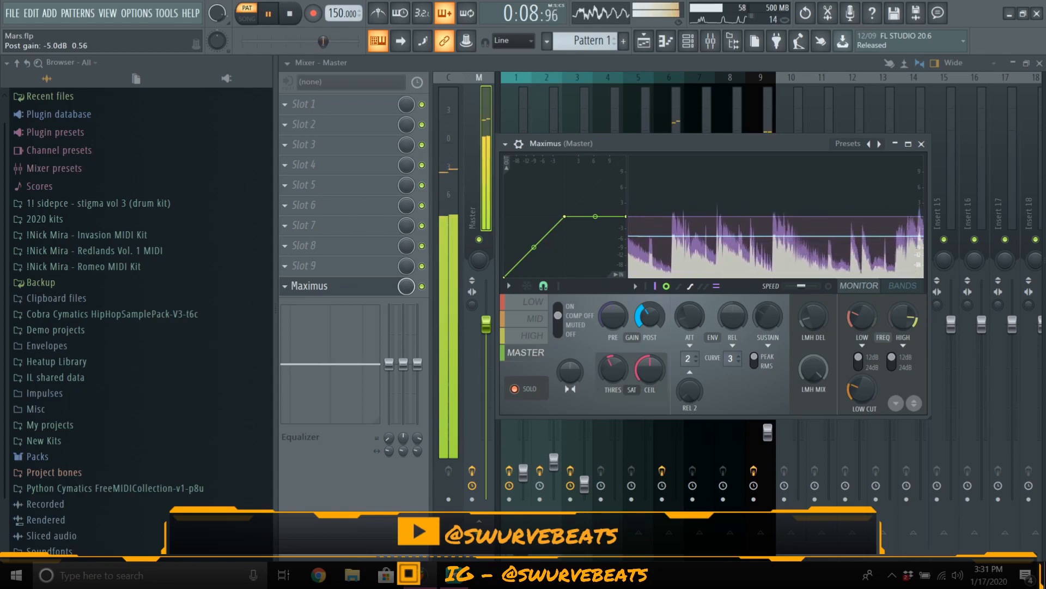
key("space")
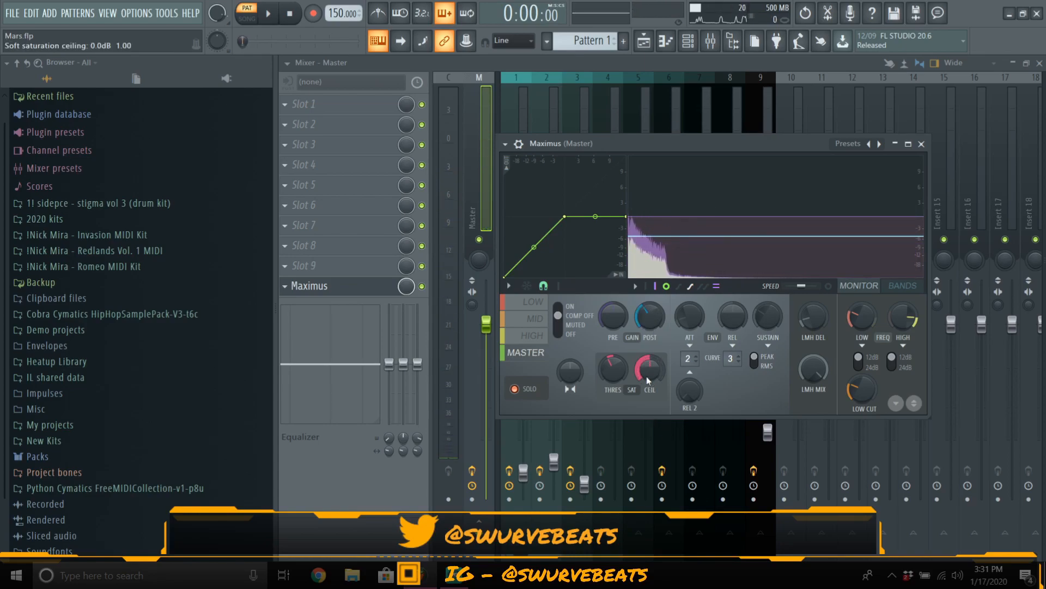
Step: Raise the master band's soft saturation ceiling to about 4.3 dB while auditioning the pattern
mouse_move(649, 374)
left_mouse_down()
mouse_move(649, 359)
mouse_move(649, 370)
left_mouse_up()
right_click(649, 373)
left_click(654, 376)
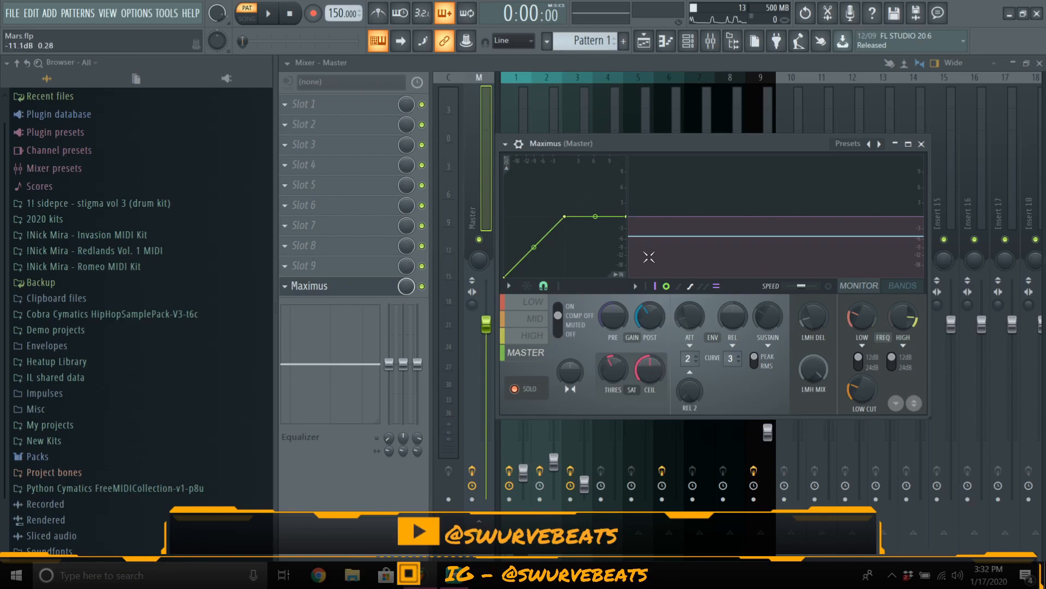
key("space")
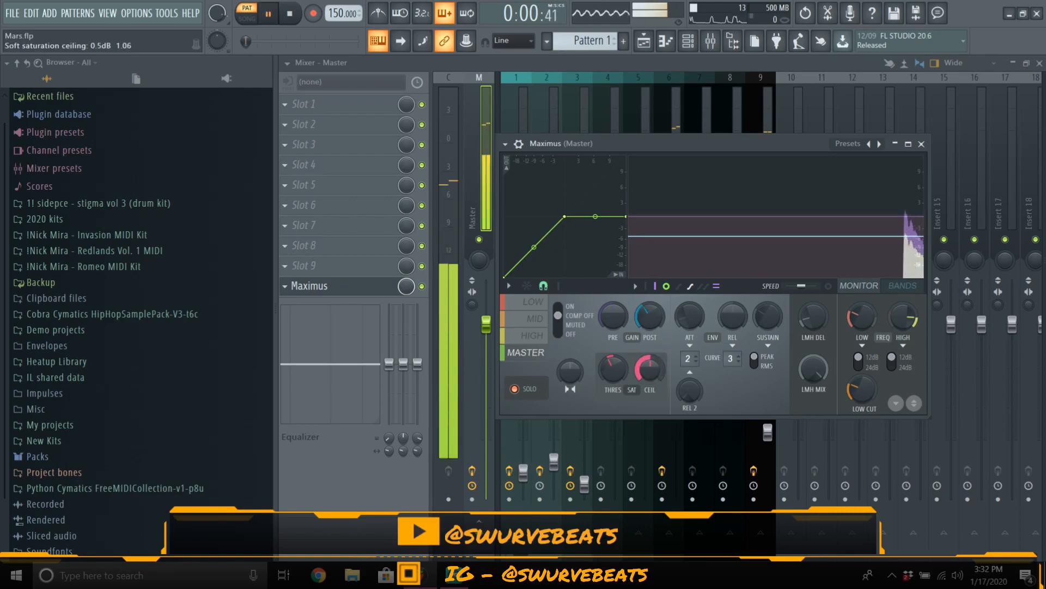
left_click_drag(649, 369, 650, 353)
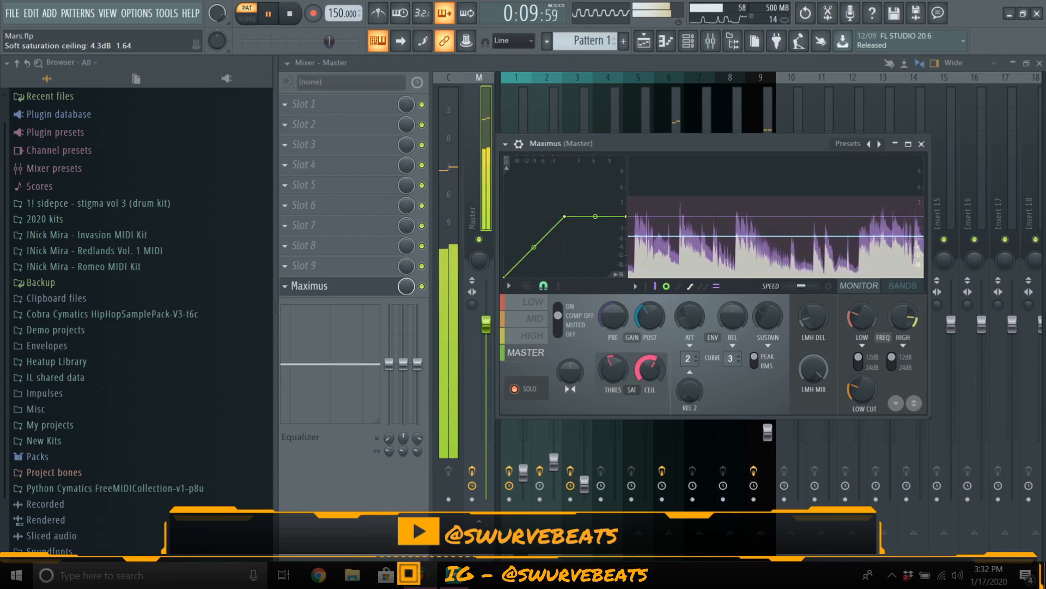
key("space")
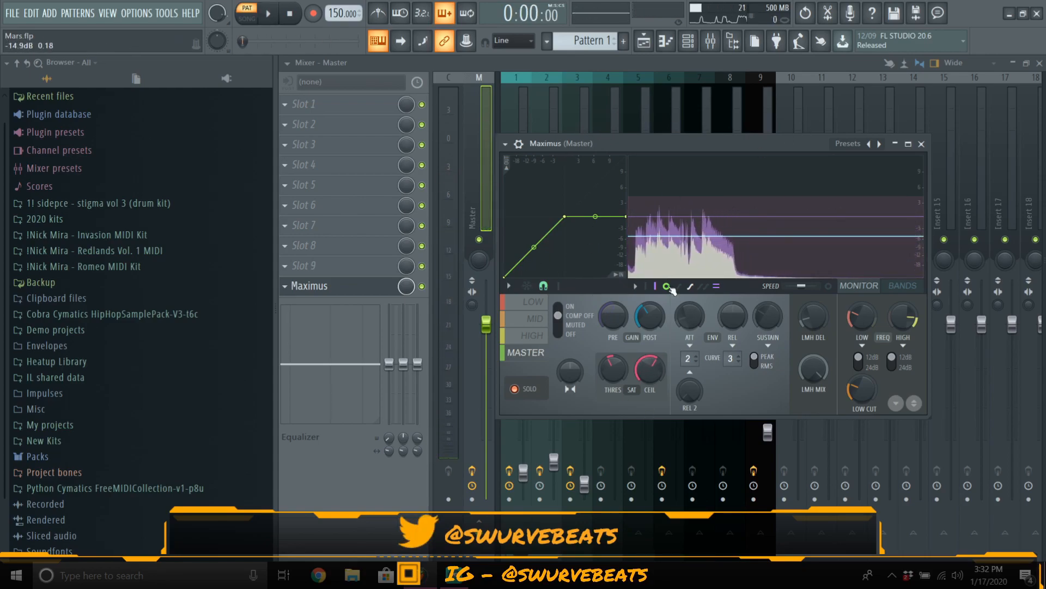
Step: Close Maximus, bring up the playlist and split Pattern 1 by channel
left_click(921, 145)
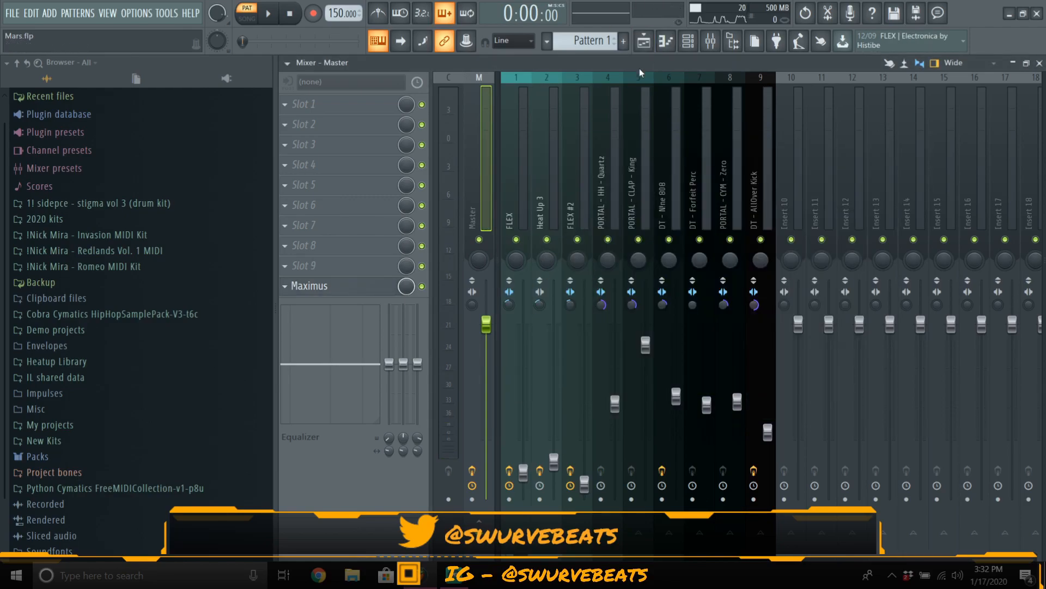
left_click(691, 48)
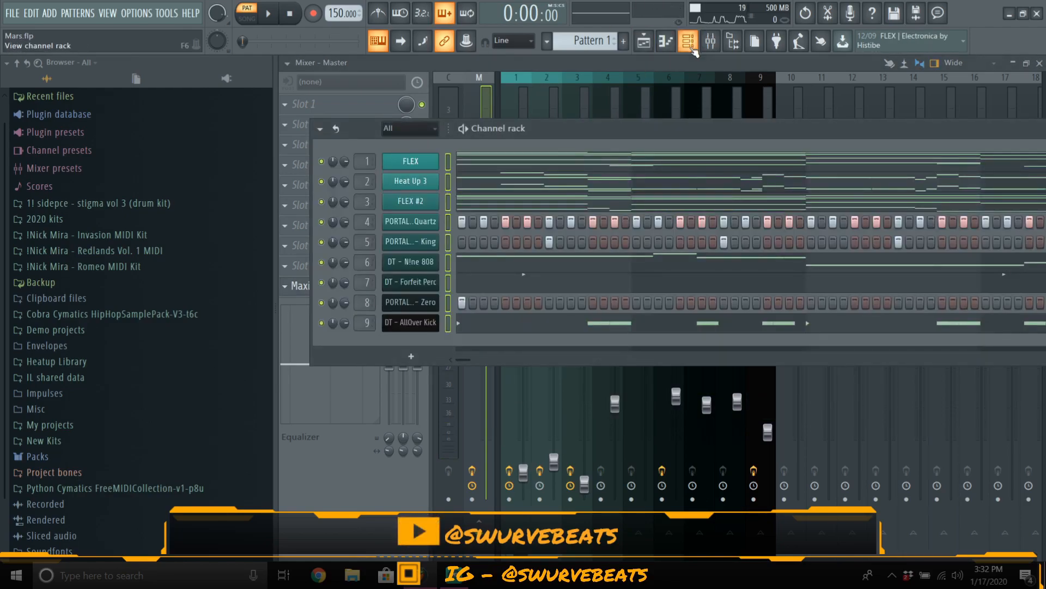
left_click(651, 48)
left_click(668, 45)
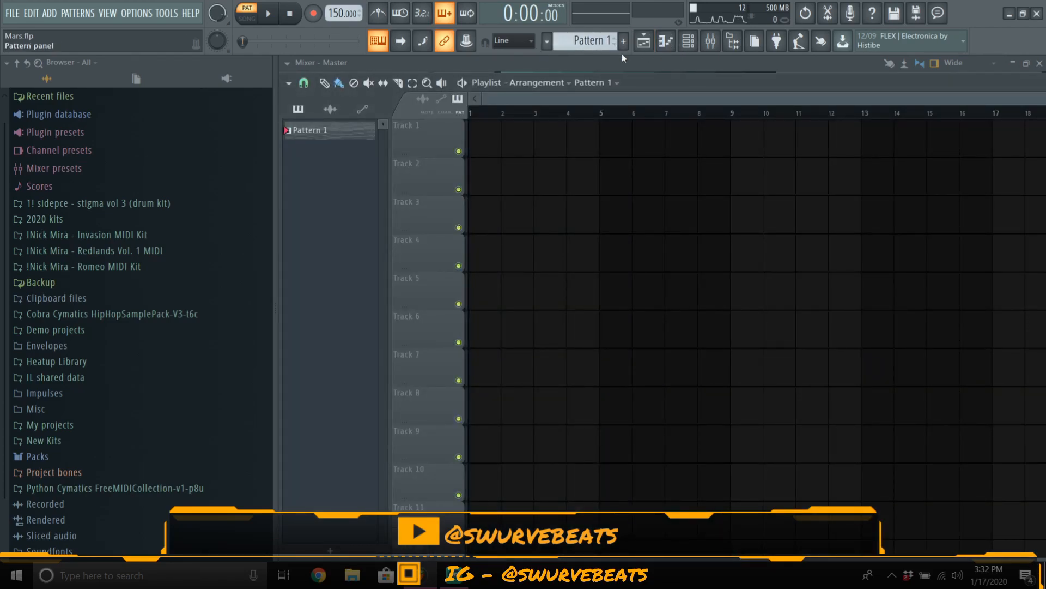
left_click(547, 41)
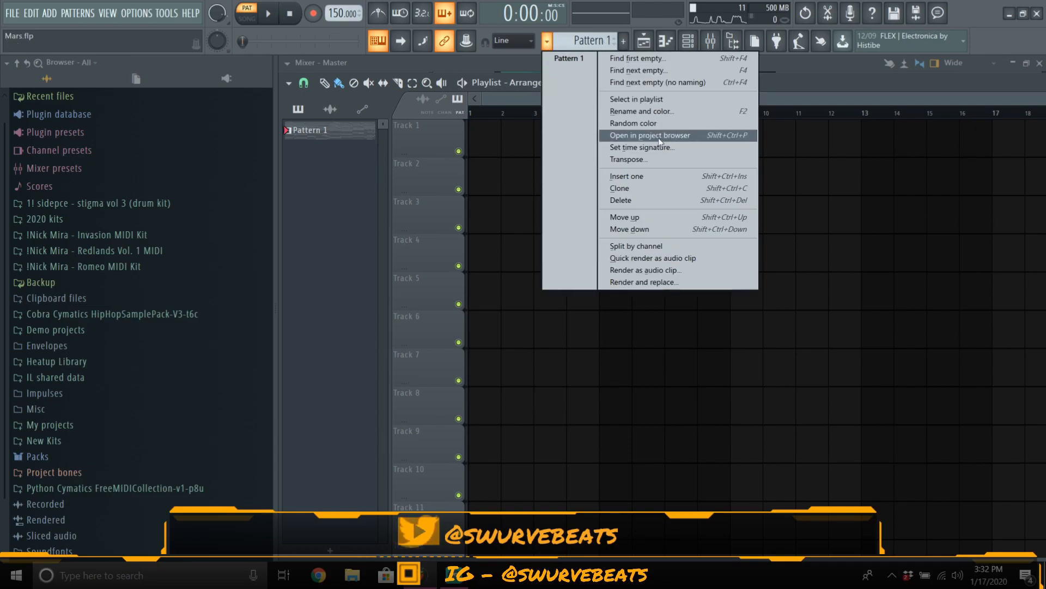
left_click(644, 246)
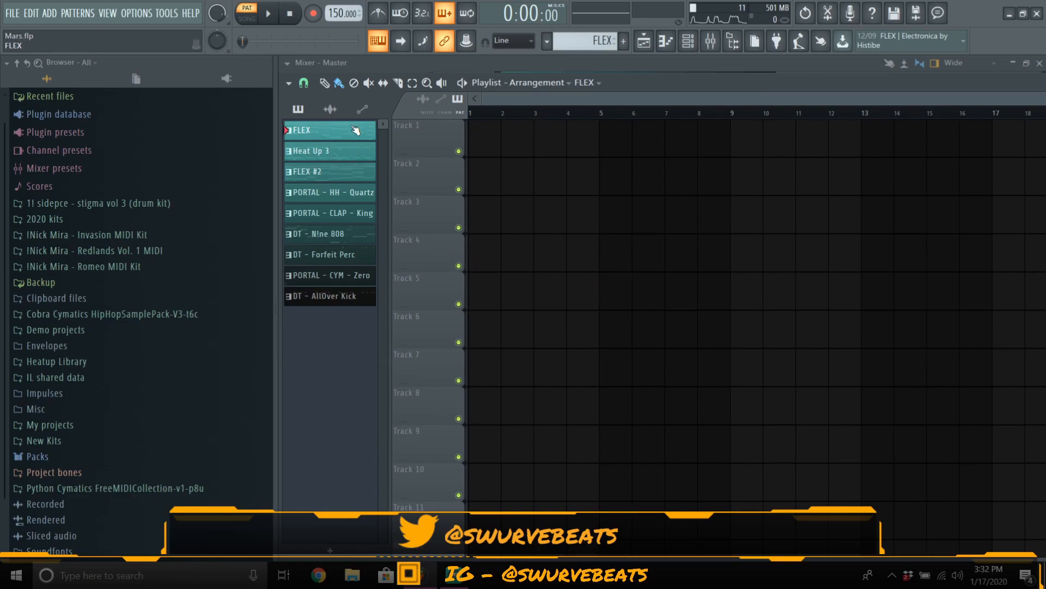
Step: Select all nine split patterns from FLEX to DT - AllOver Kick and place them on tracks 1 to 9 starting at bar 1
left_click(357, 157, "shift")
left_click(357, 174, "shift")
left_click(357, 199, "shift")
left_click(357, 218, "shift")
left_click(356, 238, "shift")
left_click(358, 254, "shift")
left_click(356, 277, "shift")
left_click(351, 300, "shift")
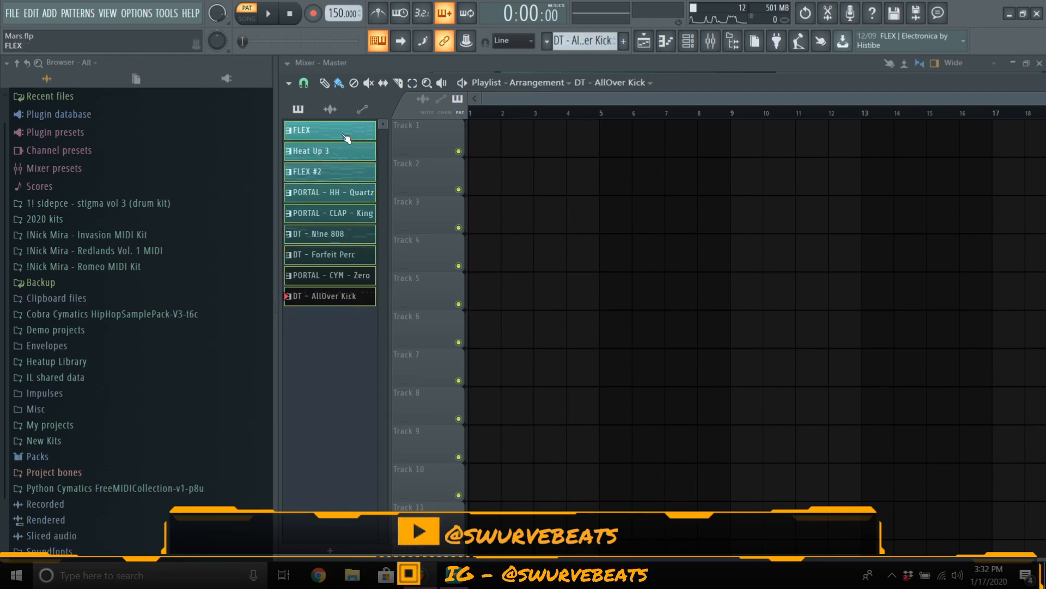
left_click_drag(421, 145, 422, 146)
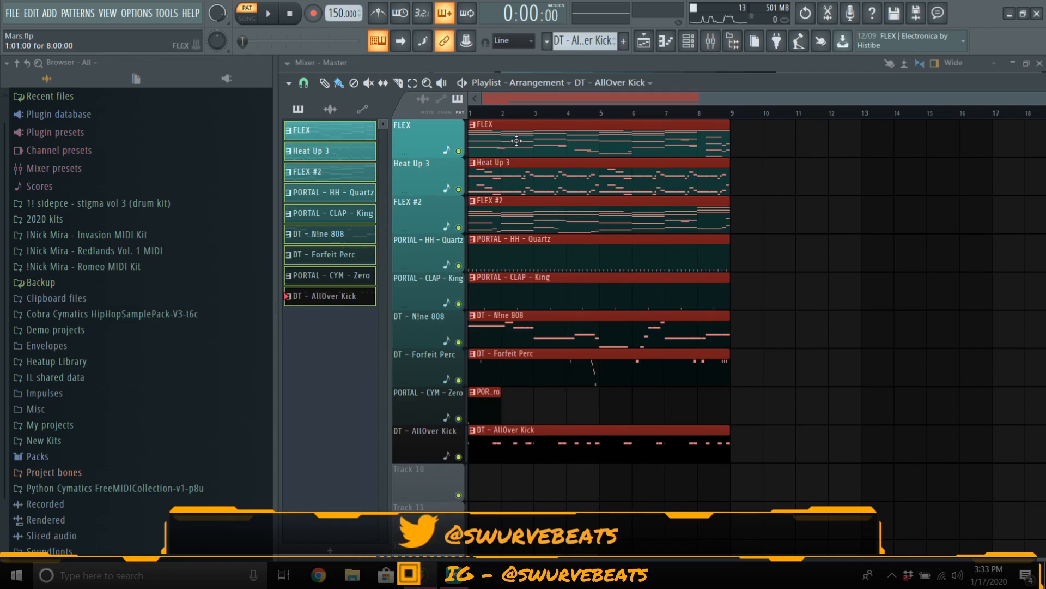
Step: Duplicate all clips into bars 9 to 16 and delete every clip except FLEX from the first eight bars
key("ctrl+b")
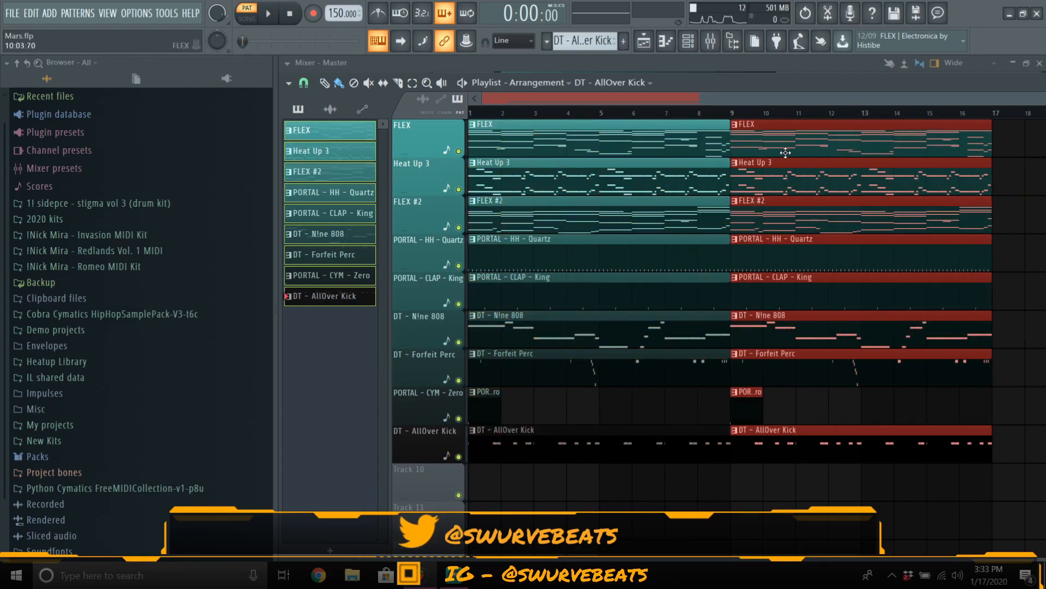
left_click_drag(577, 178, 520, 441)
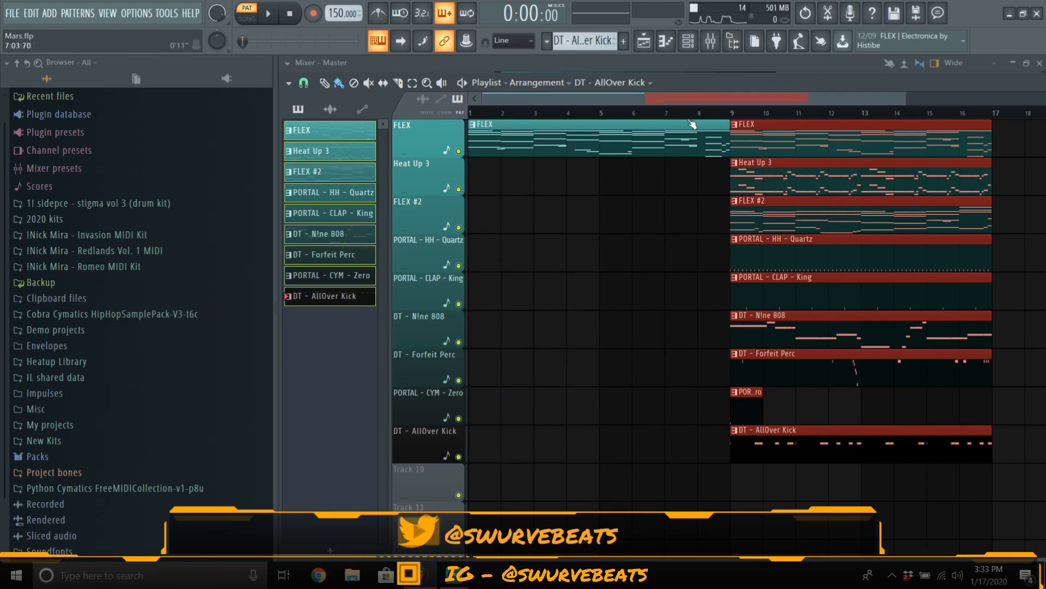
scroll(585, 291, "down", 2)
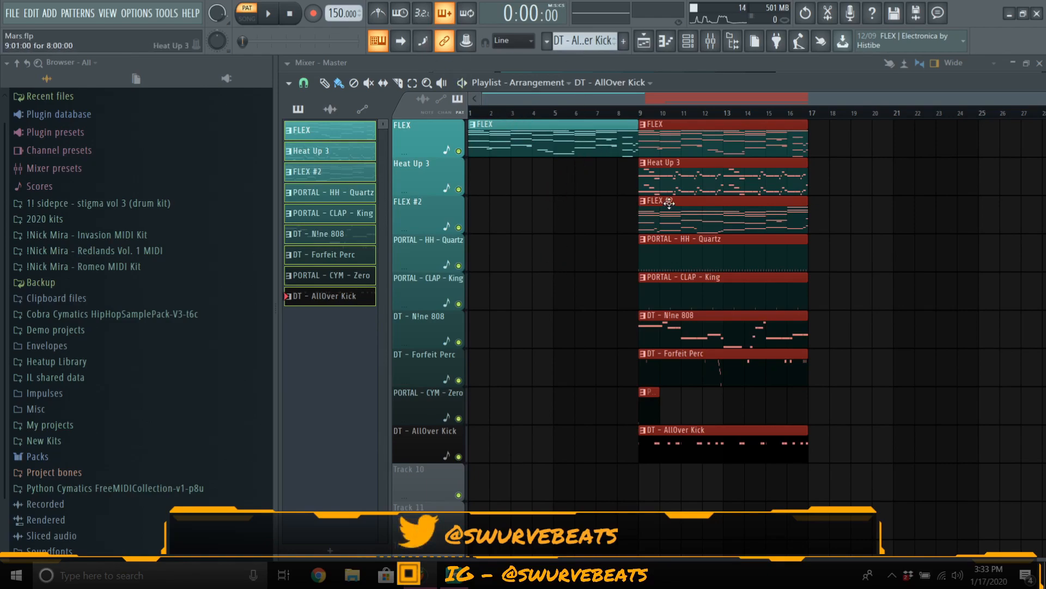
Step: Switch playback to song mode and audition the FLEX intro
key("space")
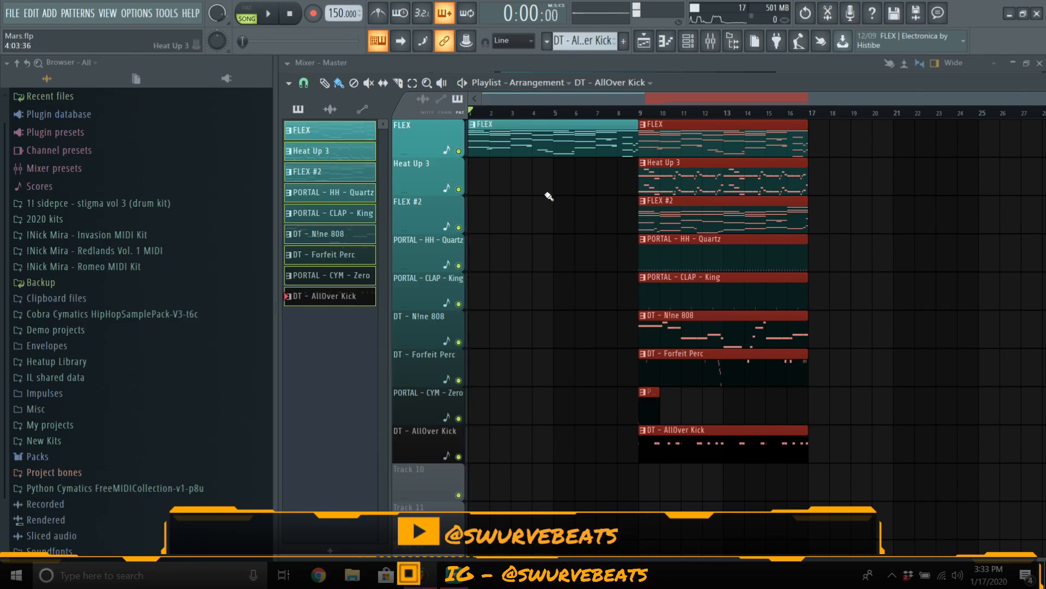
key("space")
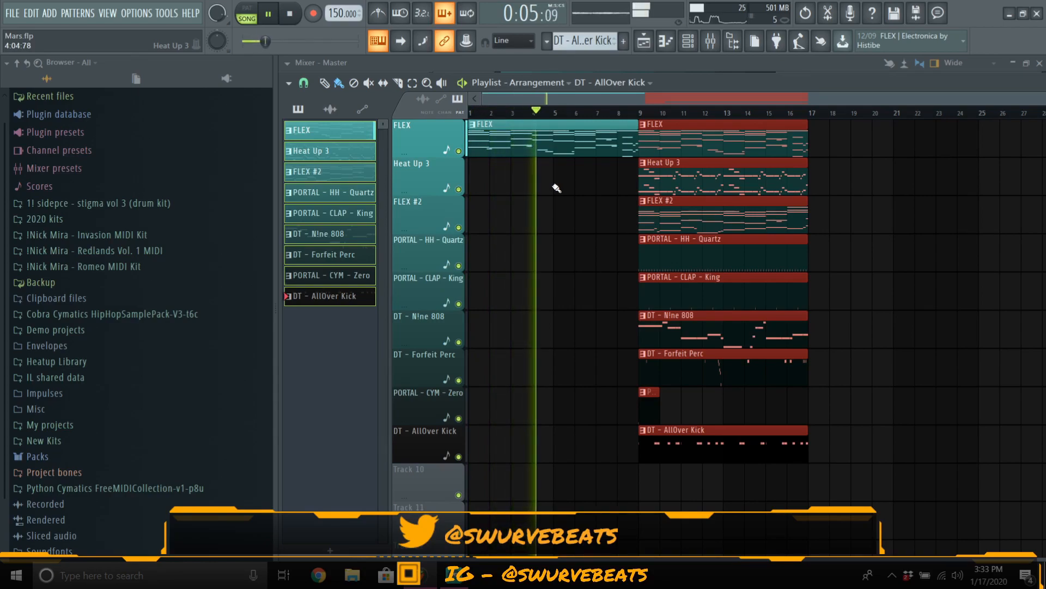
key("space")
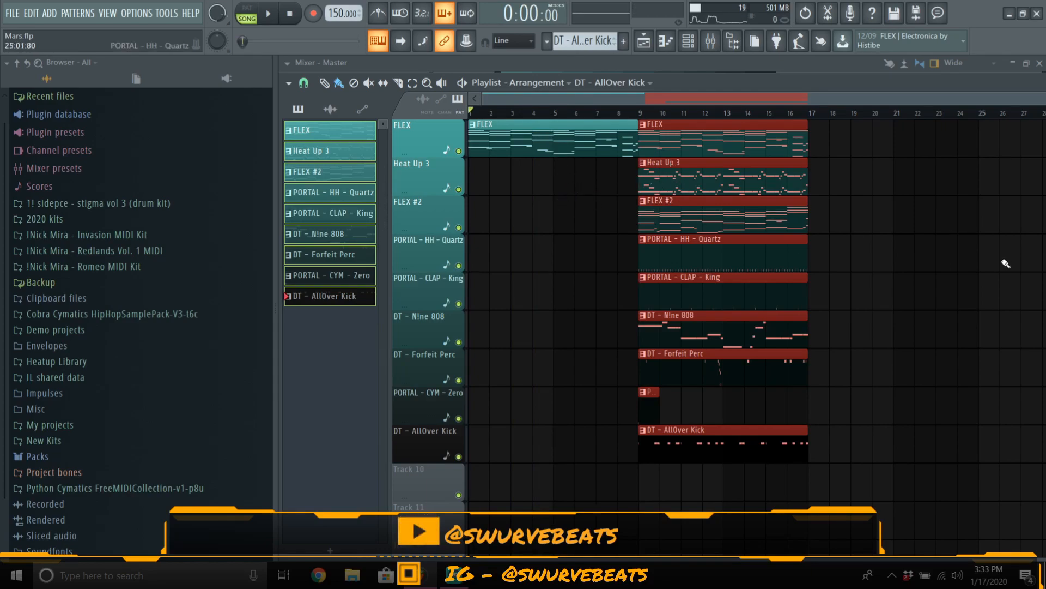
Step: Deselect the duplicated clips and add a Heat Up 3 clip to the first eight bars of its track
left_click(899, 242)
key("Delete")
left_click_drag(696, 176, 402, 188)
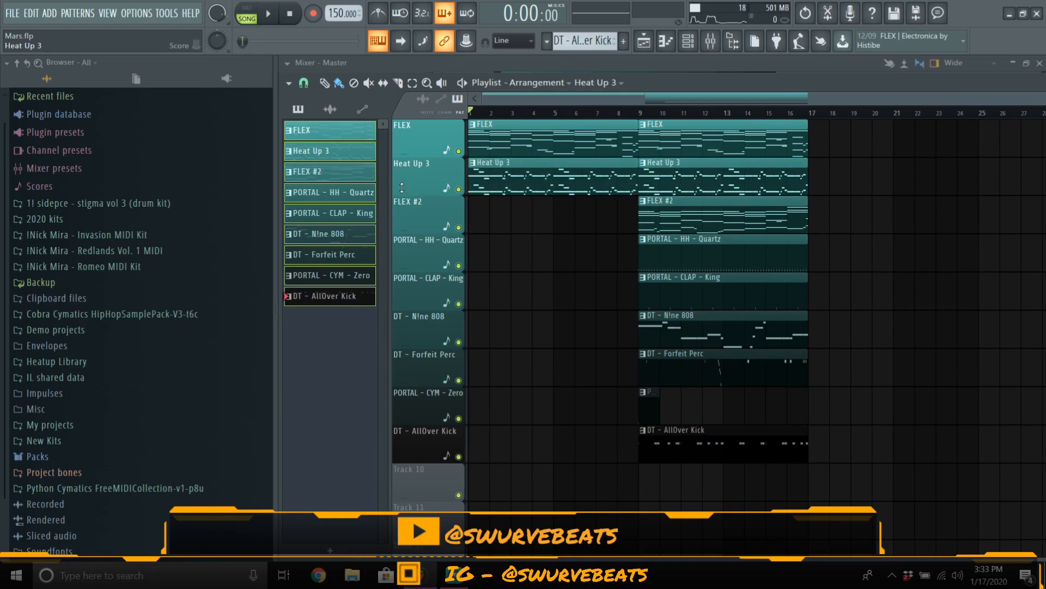
Step: Trim the first Heat Up 3 clip so it starts at bar 5 and audition the intro from bar 3
left_click_drag(472, 181, 551, 196)
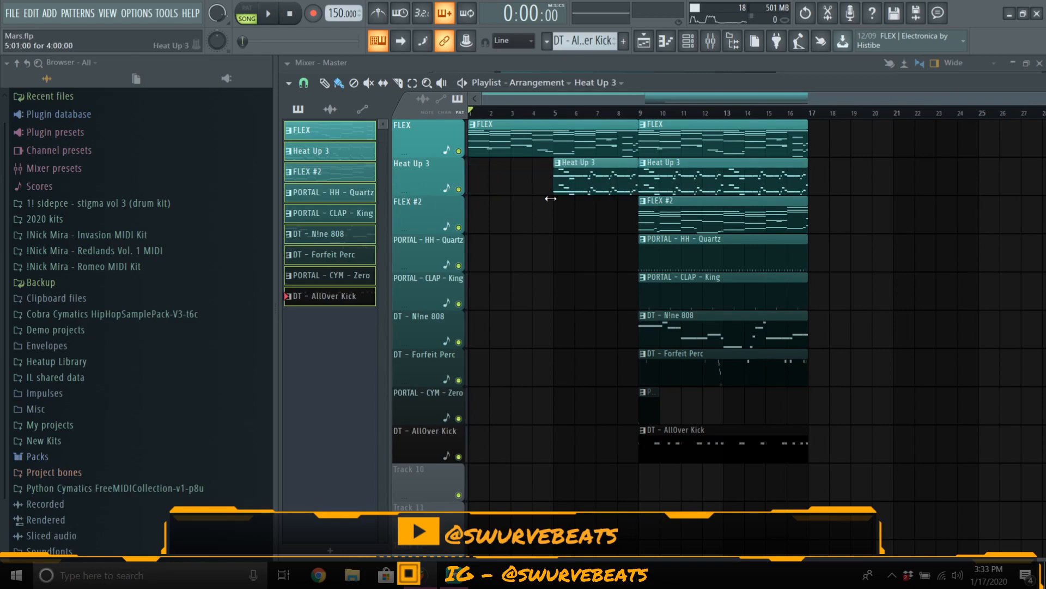
left_click(516, 113)
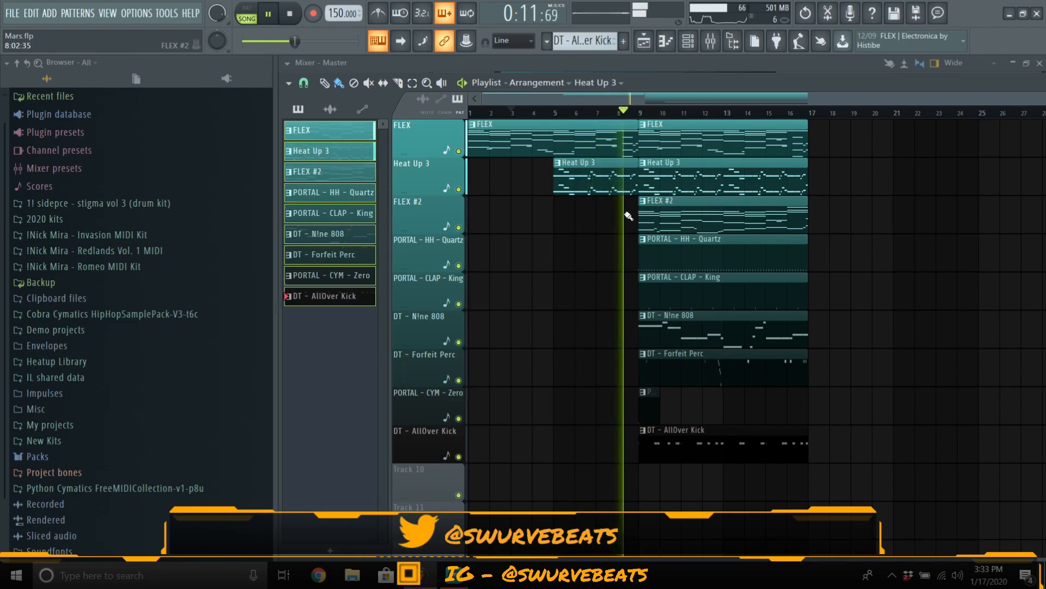
right_click(719, 446)
key("space")
left_click(642, 445)
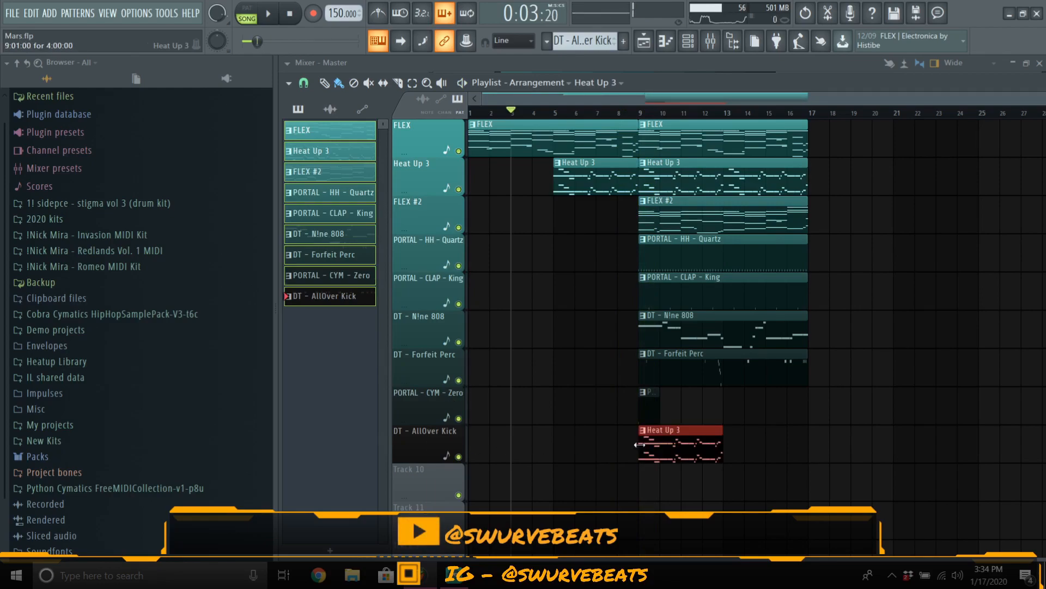
right_click(718, 445)
left_click(324, 296)
left_click(649, 445)
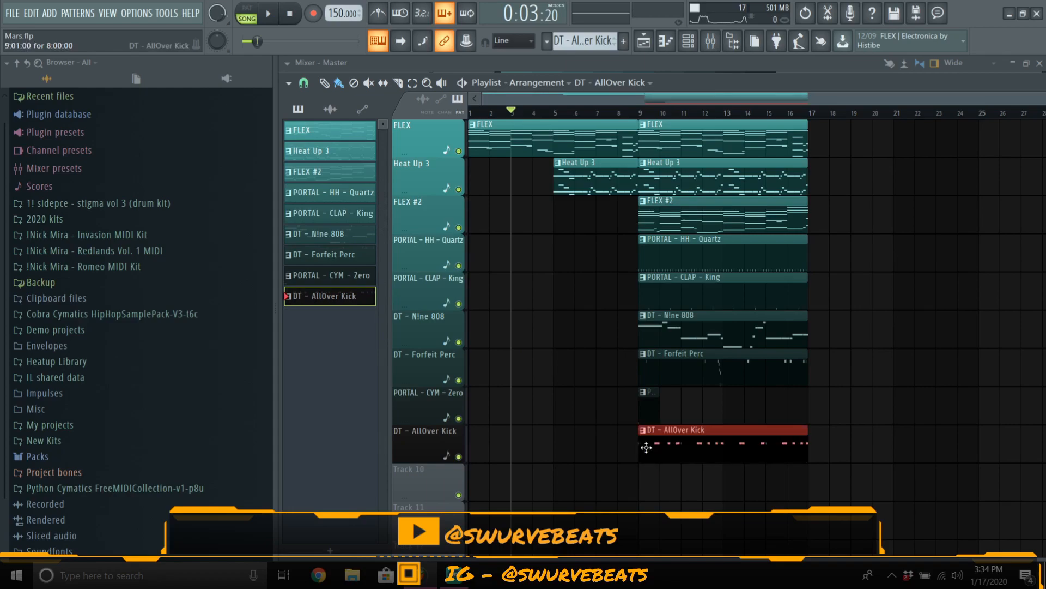
Step: Duplicate all clips from bars 9 to 16 except PORTAL - CYM - Zero into bars 17 to 24
scroll(691, 473, "up", 2)
left_click_drag(721, 489, 752, 136)
left_click_drag(759, 143, 1037, 162)
scroll(679, 415, "down", 3)
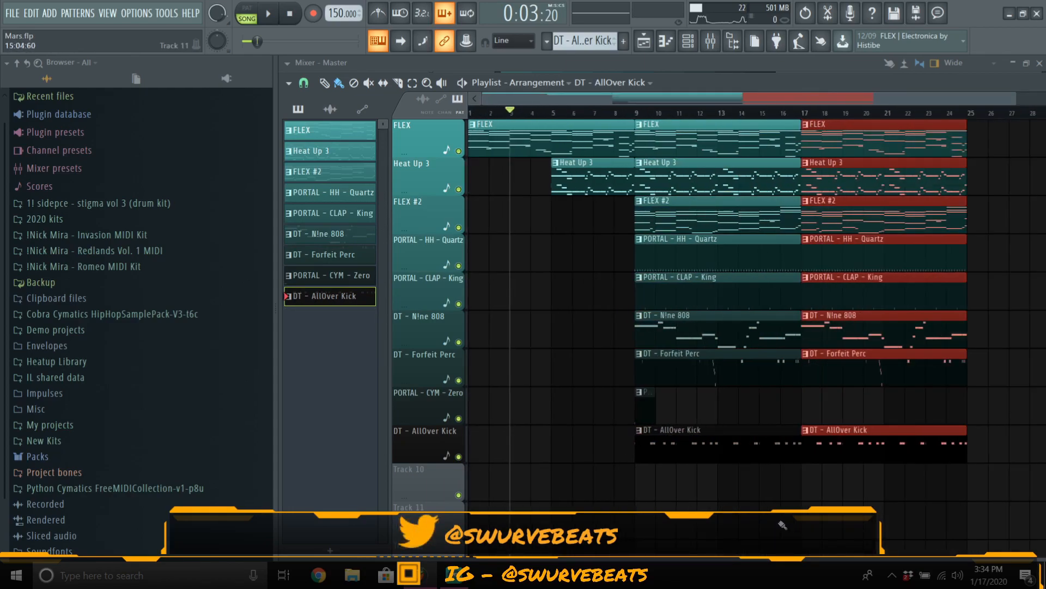
Step: Delete the DT - AllOver Kick clip in bars 9 to 16 and both FLEX #2 clips, keeping both DT - Forfeit Perc clips
right_click(674, 438)
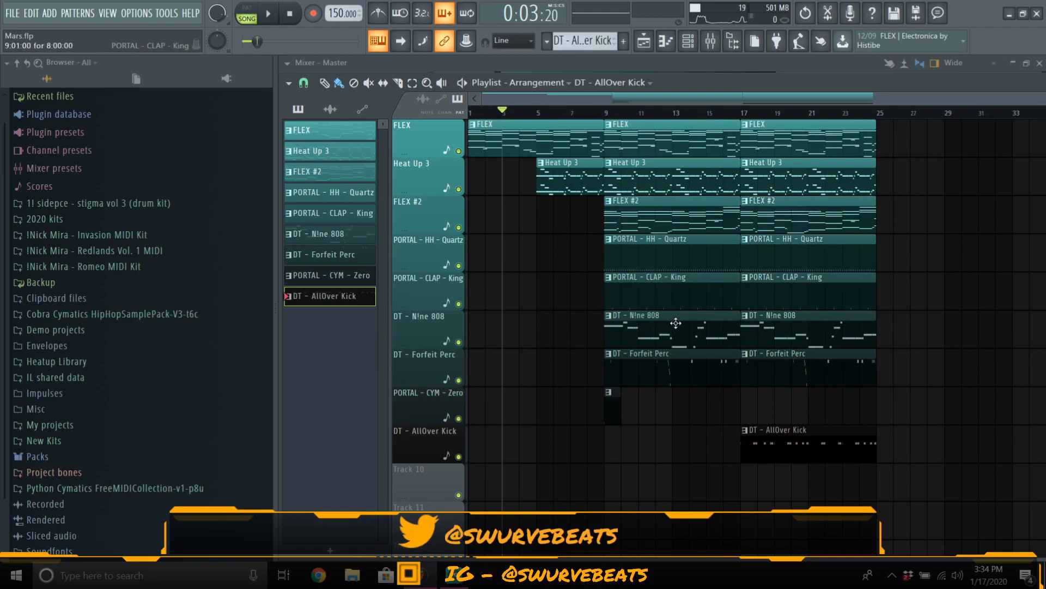
right_click(666, 368)
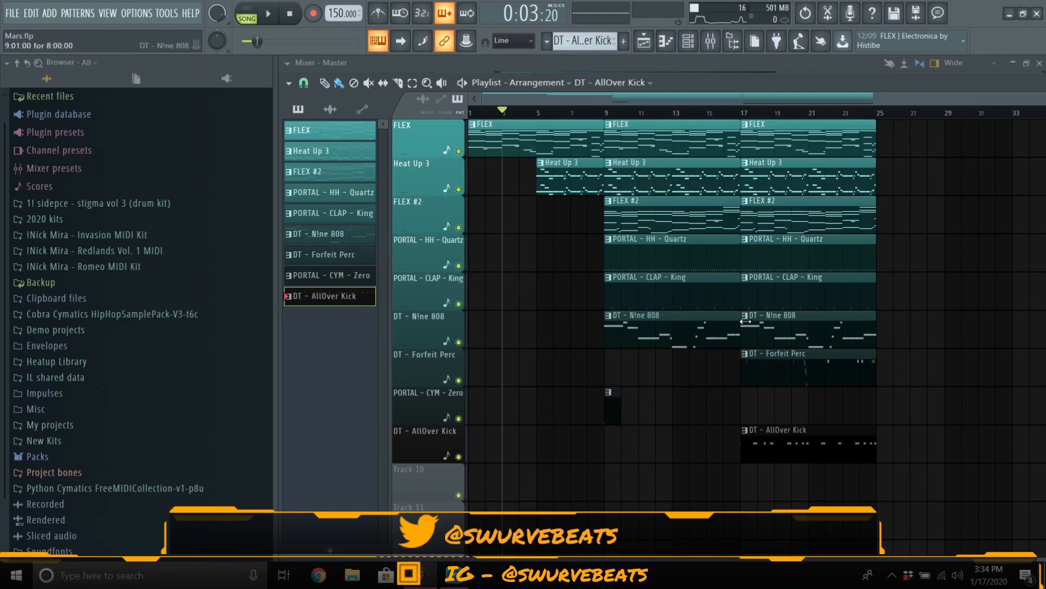
left_click(756, 374)
left_click(629, 382)
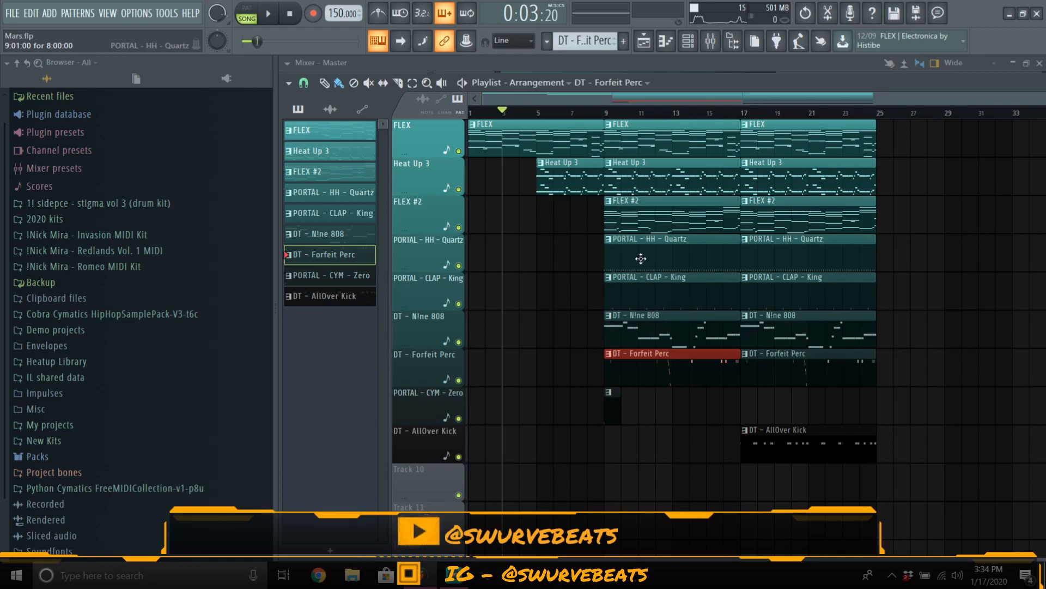
right_click(646, 228)
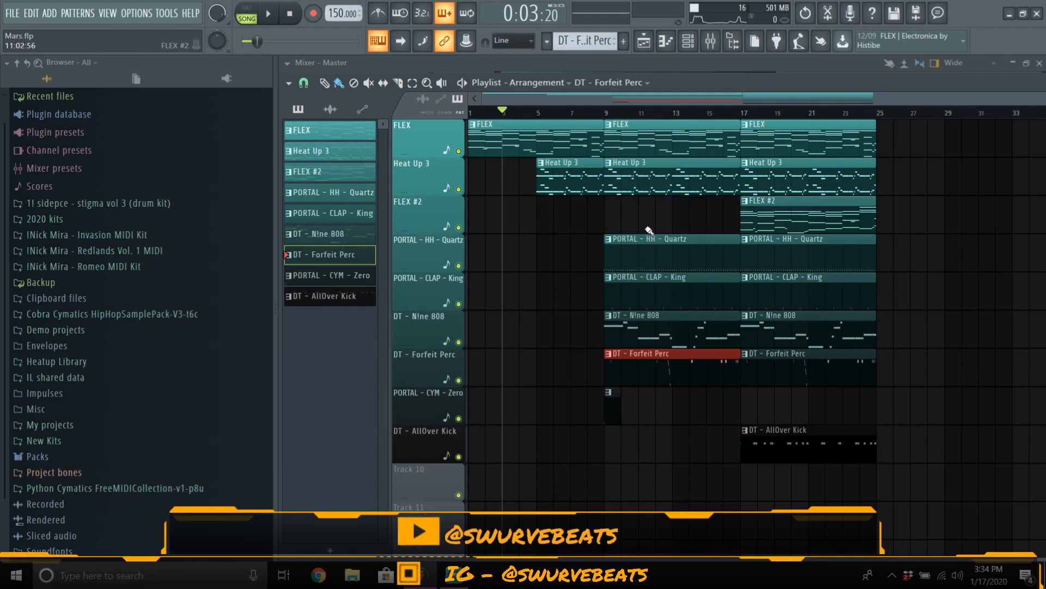
right_click(780, 215)
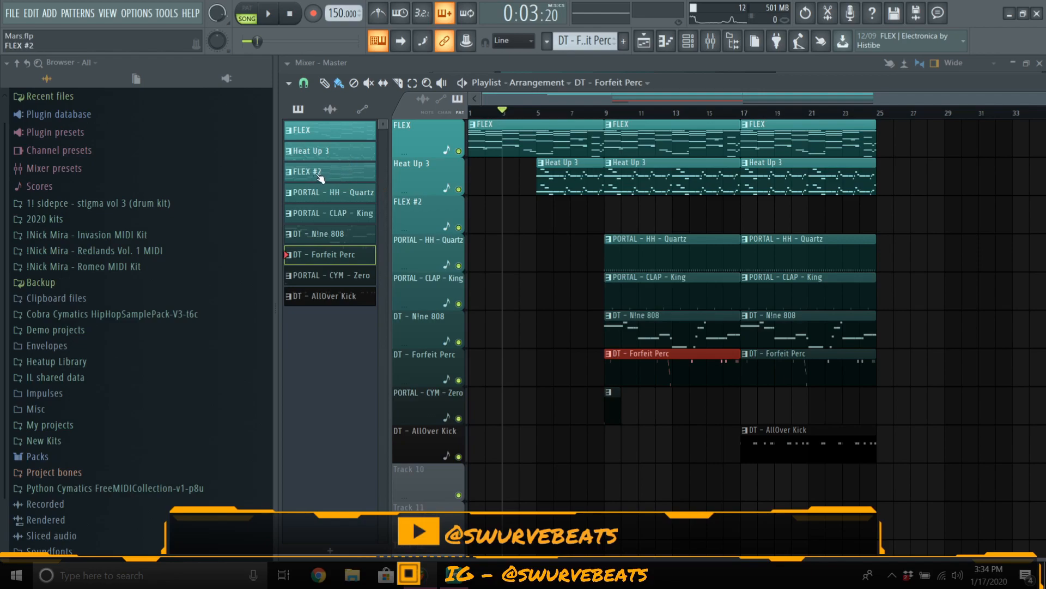
Step: Audition from bar 17, then try a Heat Up 3 clip in bars 25 to 32 and listen to it
left_click(747, 113)
key("space")
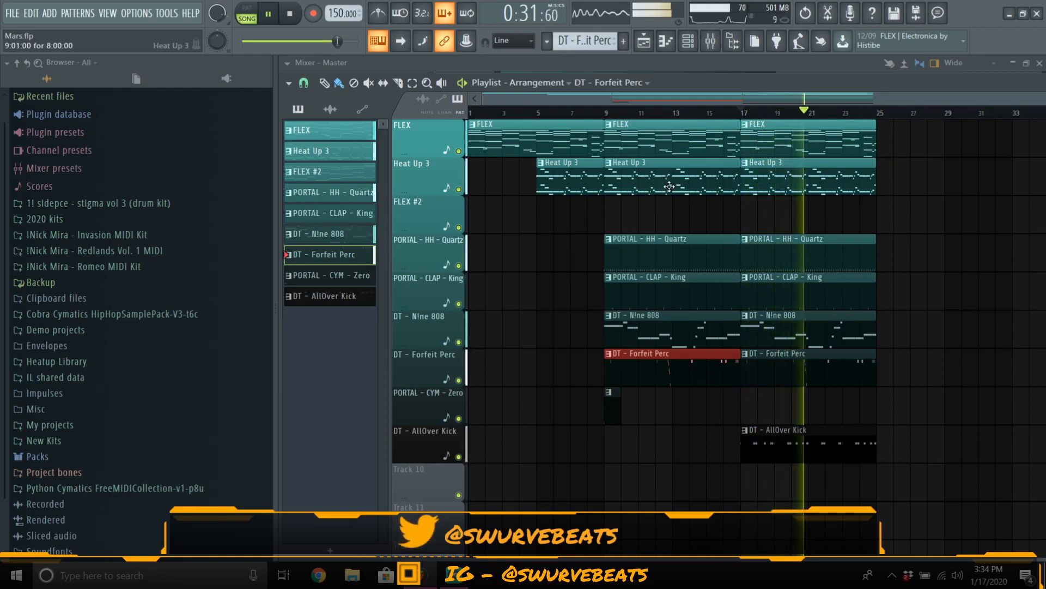
left_click(775, 179)
left_click(883, 184)
key("space")
left_click(878, 114)
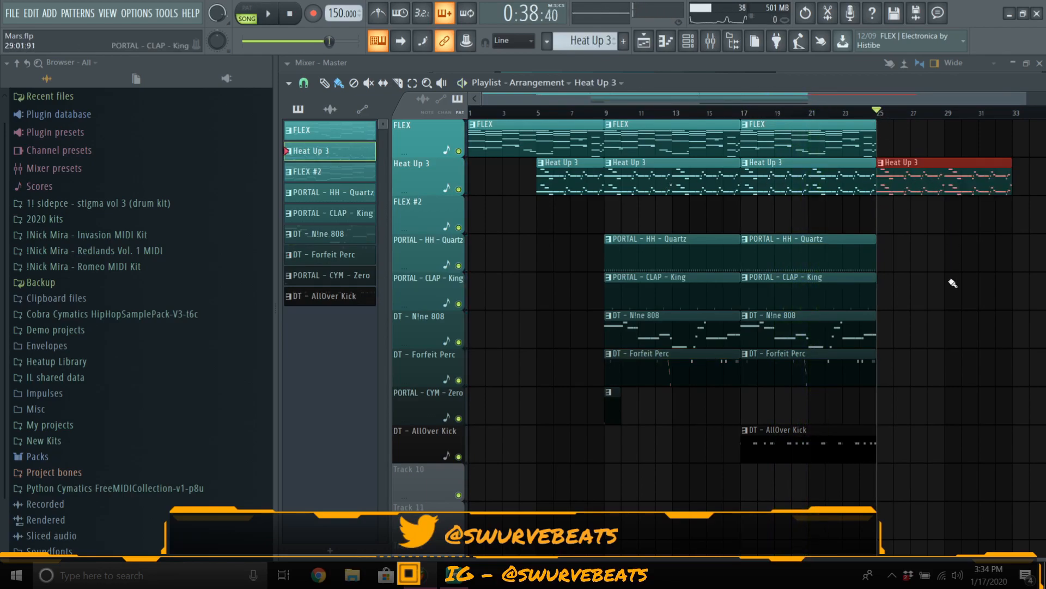
scroll(833, 158, "down", 1)
scroll(814, 101, "right", 3)
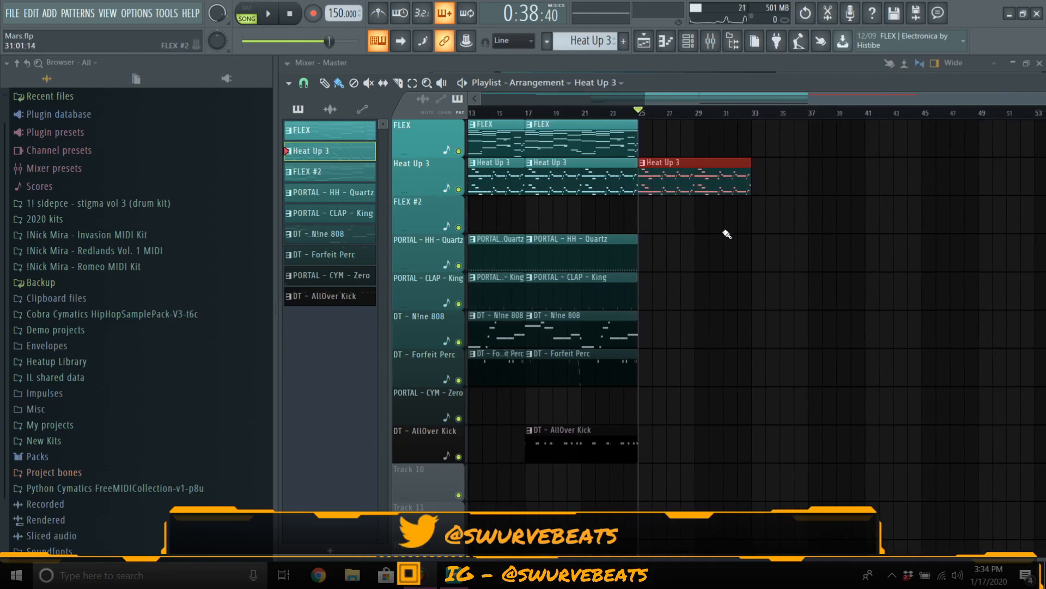
key("space")
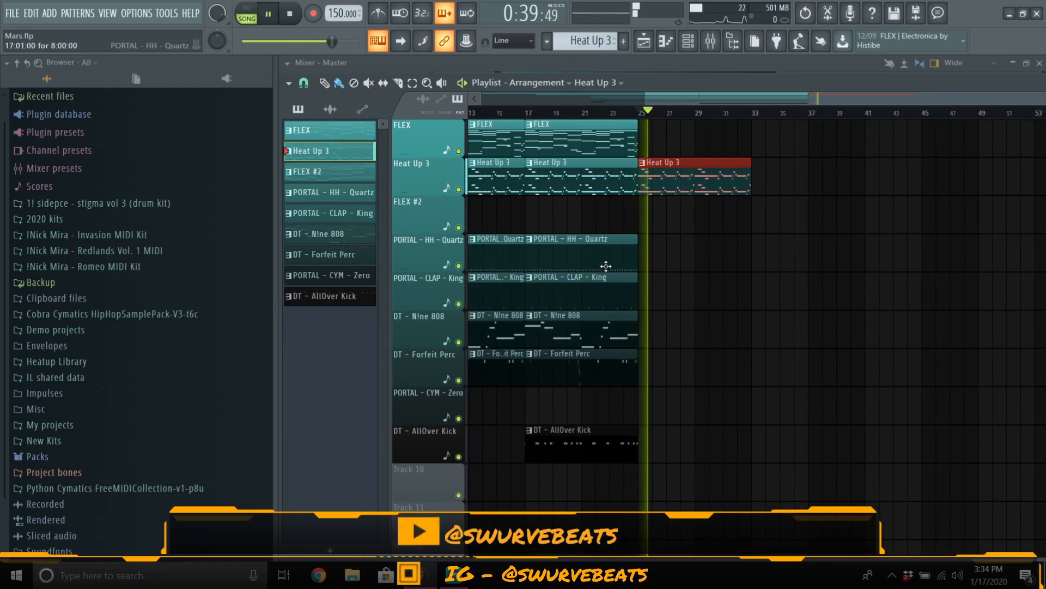
key("space")
Step: Add PORTAL - CLAP - King and PORTAL - HH - Quartz clips at bar 25 and audition that section
left_click(629, 288)
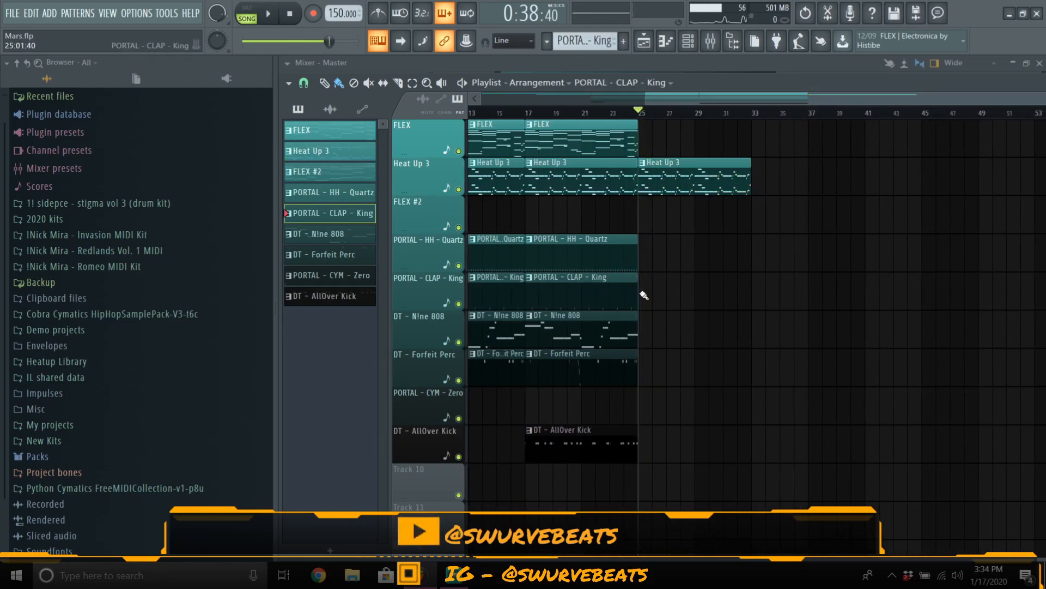
left_click(645, 295)
left_click(631, 256)
left_click(647, 256)
key("space")
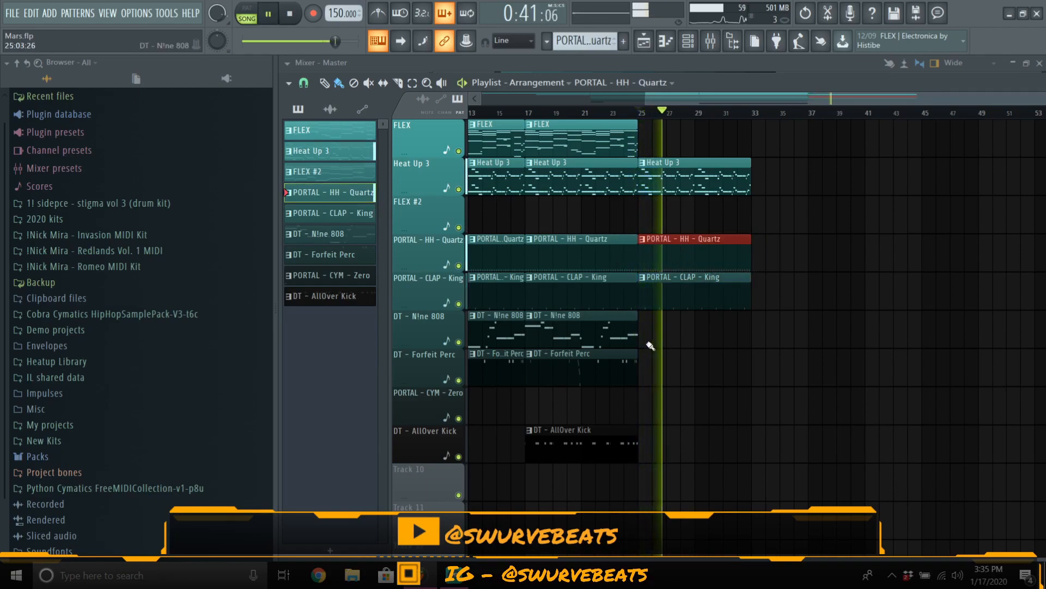
key("space")
Step: Add a FLEX clip at bar 25, delete the Heat Up 3 clip there, and audition the section
left_click(617, 141)
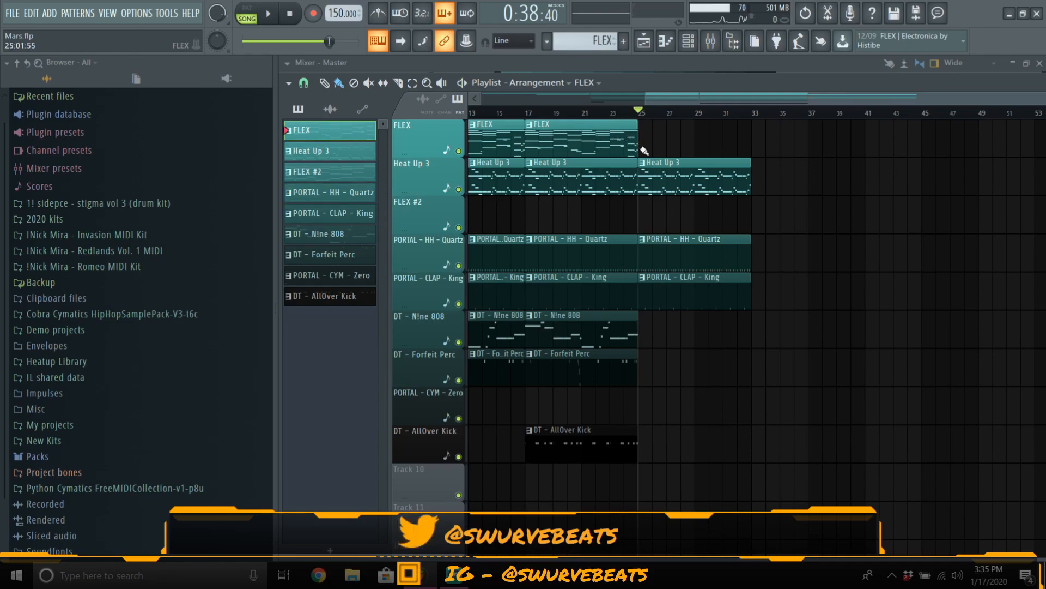
left_click(645, 150)
key("space")
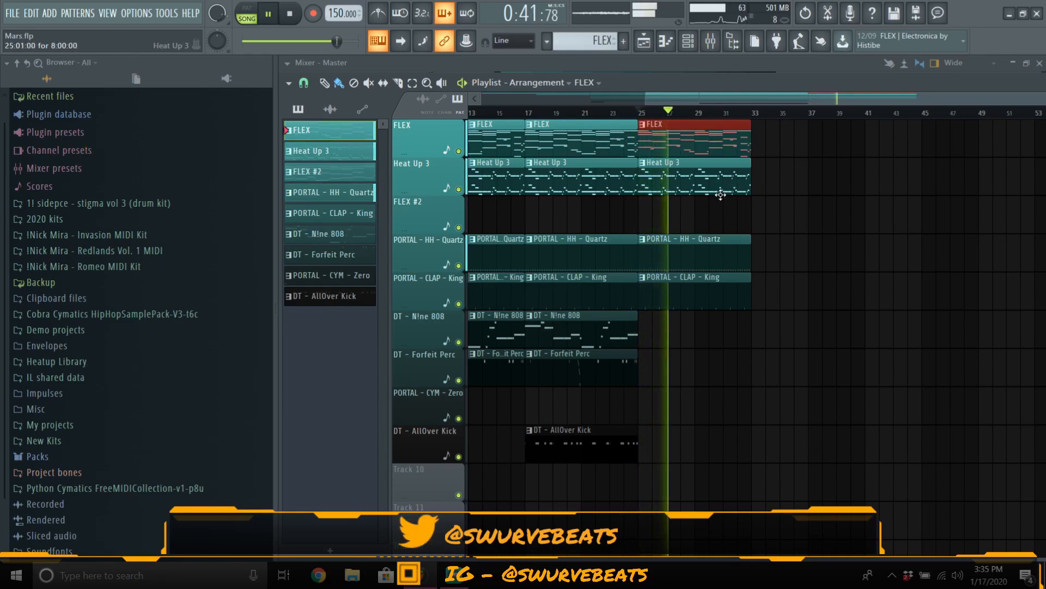
key("space")
right_click(710, 168)
key("space")
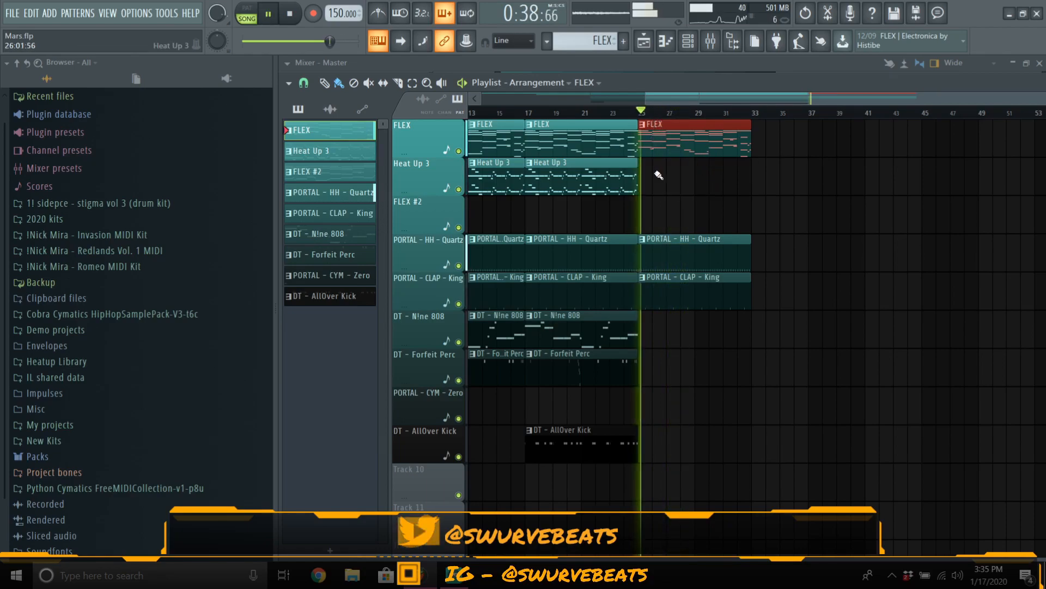
Step: Fill bars 33 to 40 with FLEX, Heat Up 3, PORTAL - HH - Quartz, PORTAL - CLAP - King and DT - N!ne 808 clips
left_click(758, 145)
key("space")
left_click(611, 189)
left_click(760, 181)
key("space")
left_click_drag(701, 238, 808, 255)
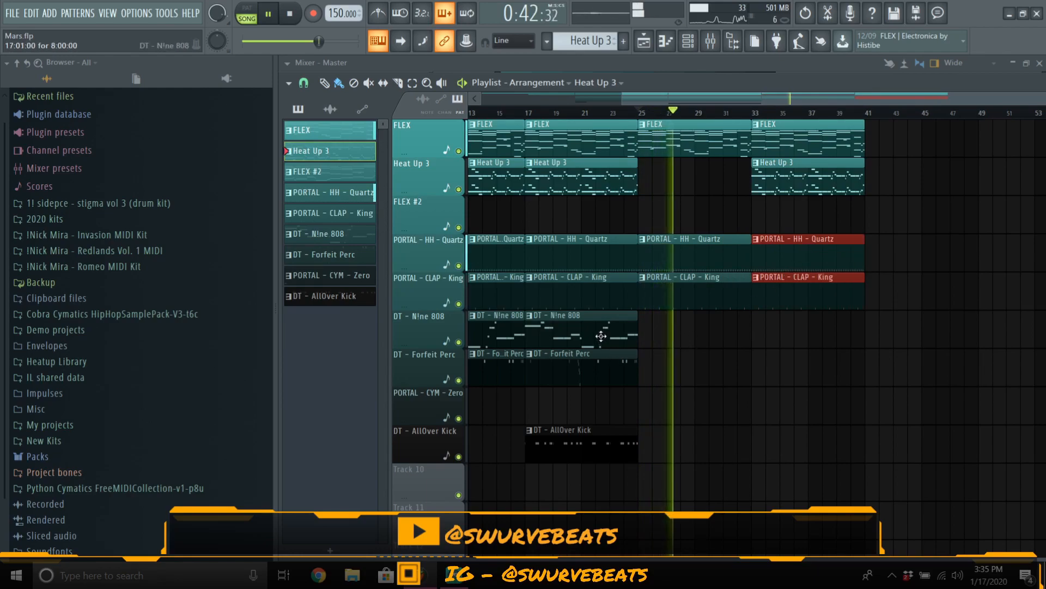
left_click_drag(589, 334, 810, 343)
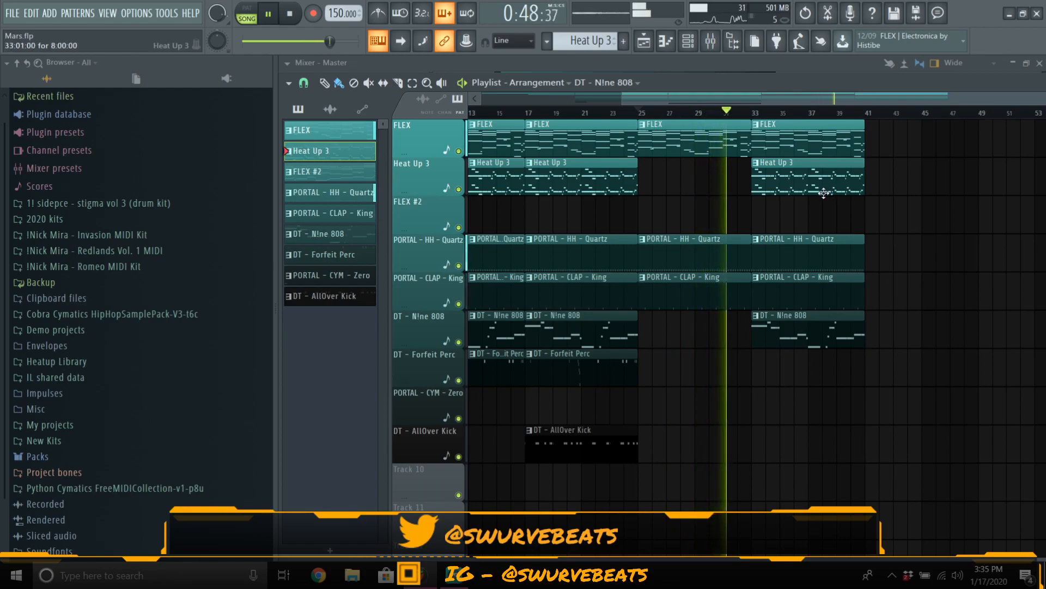
Step: Shorten the PORTAL - HH - Quartz and PORTAL - CLAP - King clips starting at bar 25 to end at bar 32, and audition the transition
key("space")
left_click_drag(736, 222, 740, 308)
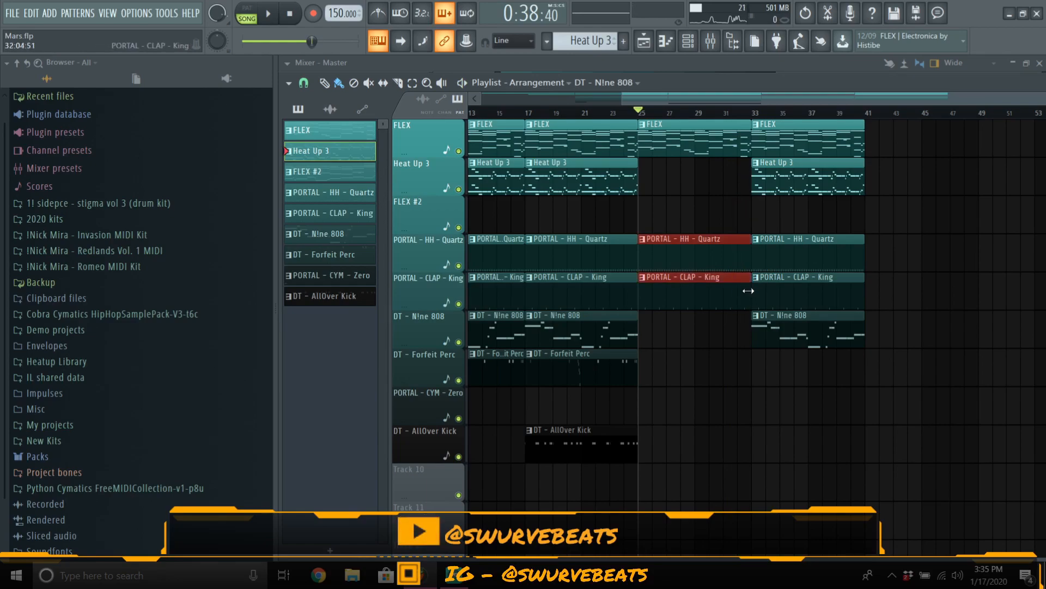
left_click(732, 116)
key("space")
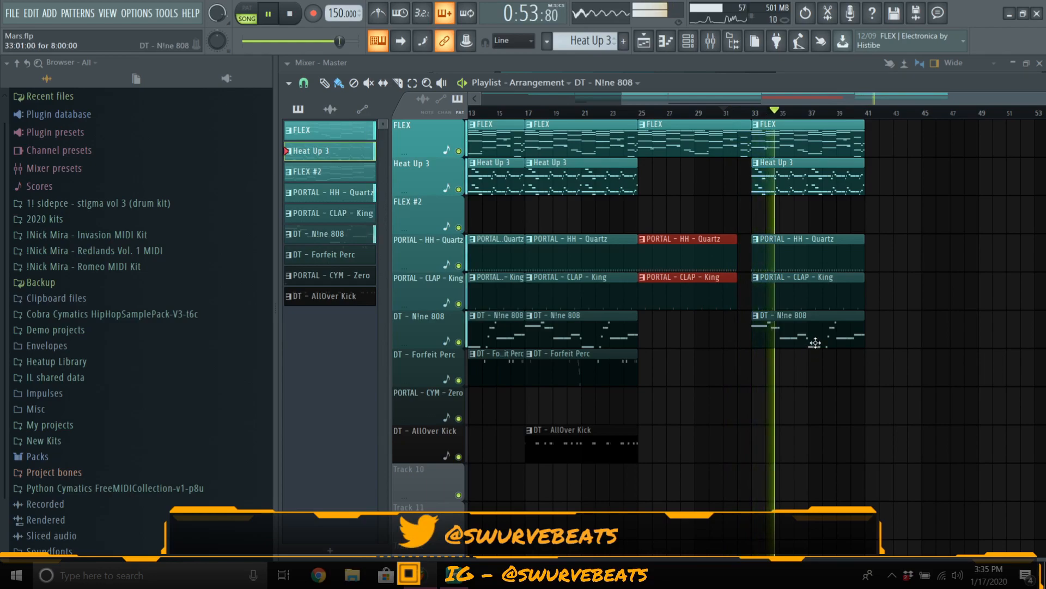
Step: Place a DT - AllOver Kick clip at bar 41, duplicate the bars 33 to 40 clips into bars 41 to 48, and audition from bar 37
left_click(622, 445)
left_click(867, 439)
left_click_drag(808, 373, 787, 134)
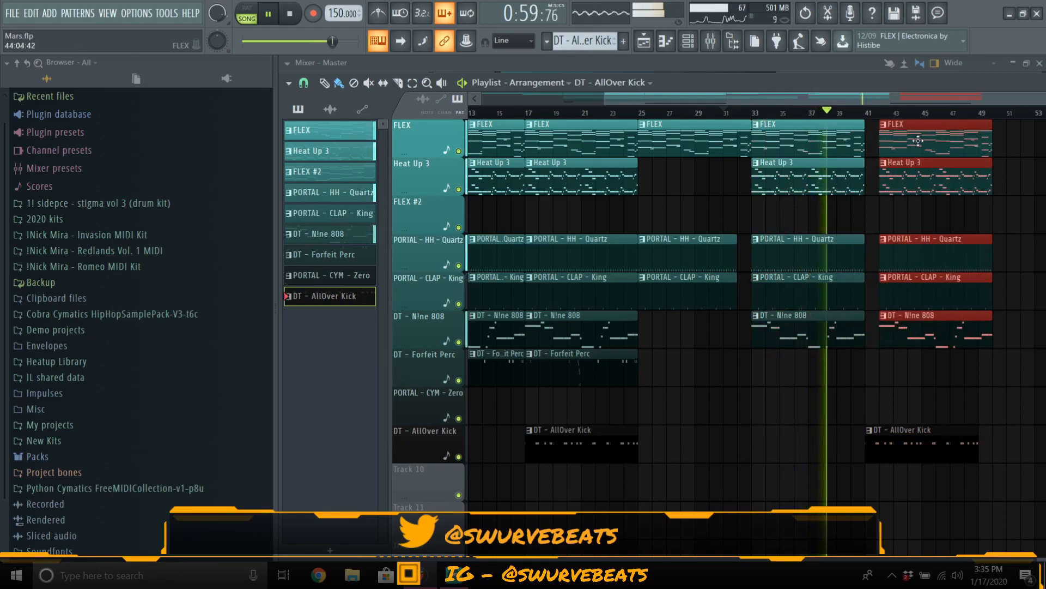
left_click_drag(920, 140, 906, 142)
key("space")
left_click(814, 114)
key("space")
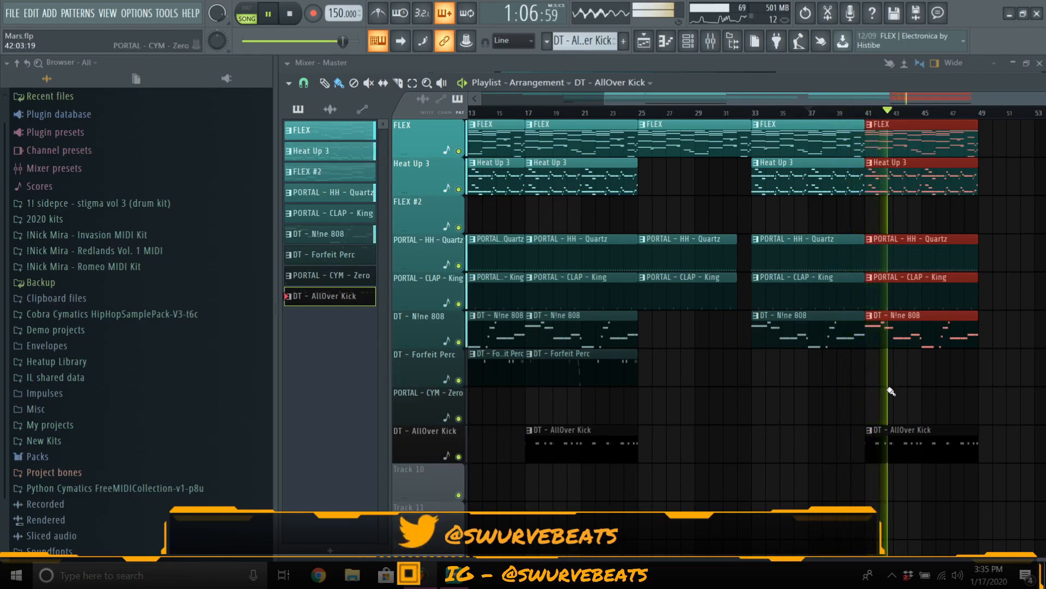
key("space")
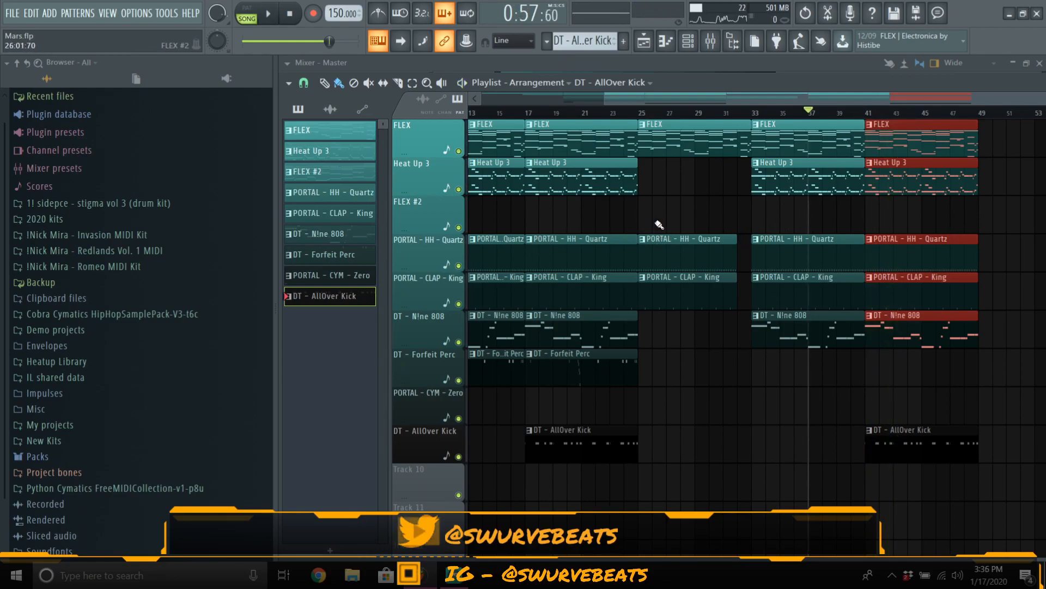
Step: Place a FLEX #2 clip on its own track at bar 49 and audition the outro from bar 48
scroll(752, 409, "down", 2)
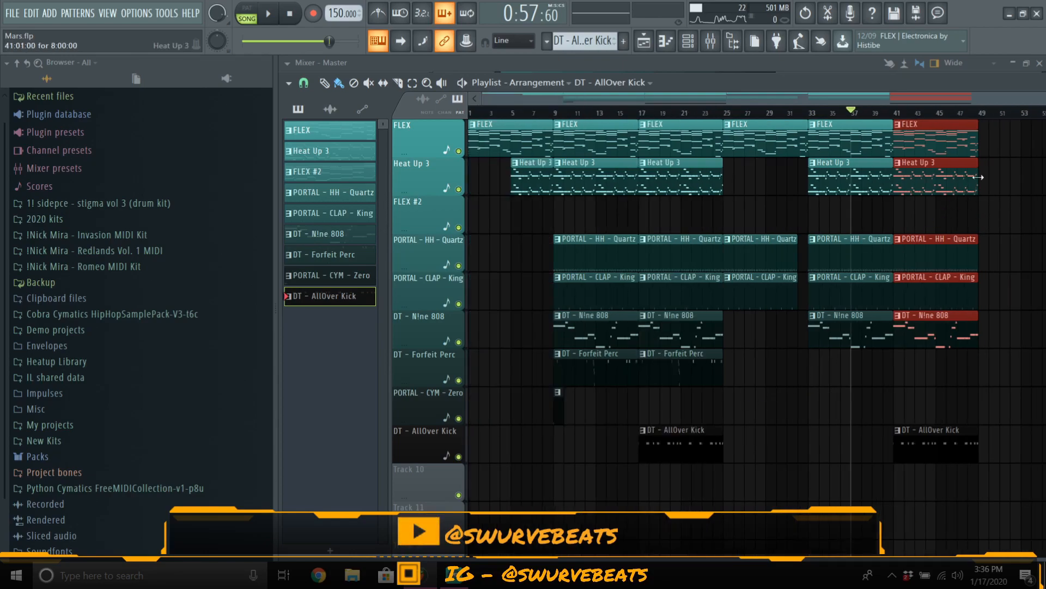
scroll(970, 94, "right", 3)
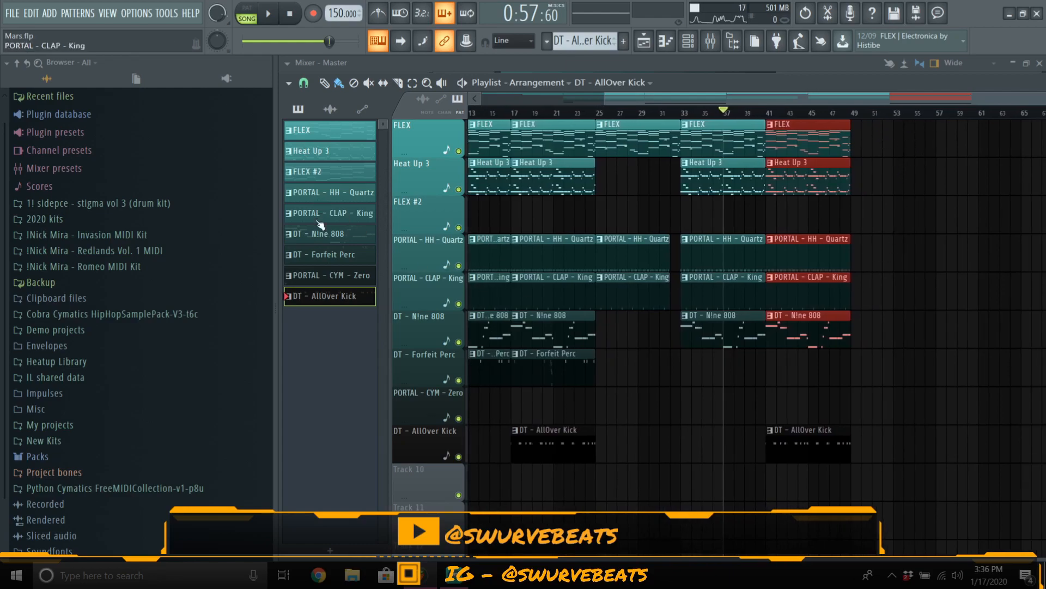
left_click(321, 178)
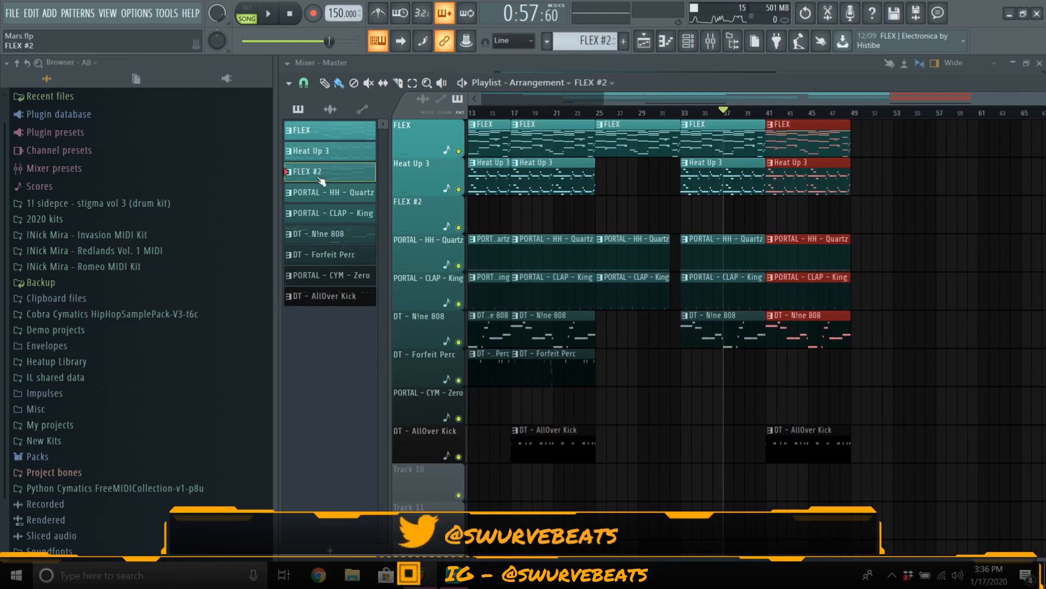
scroll(715, 213, "left", 1)
left_click(888, 216)
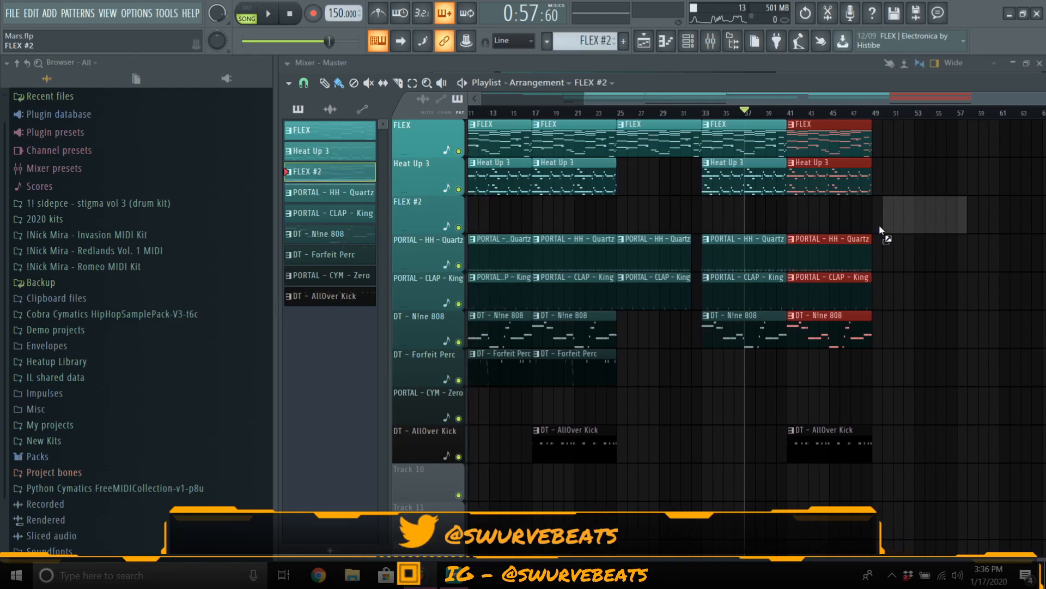
left_click(861, 112)
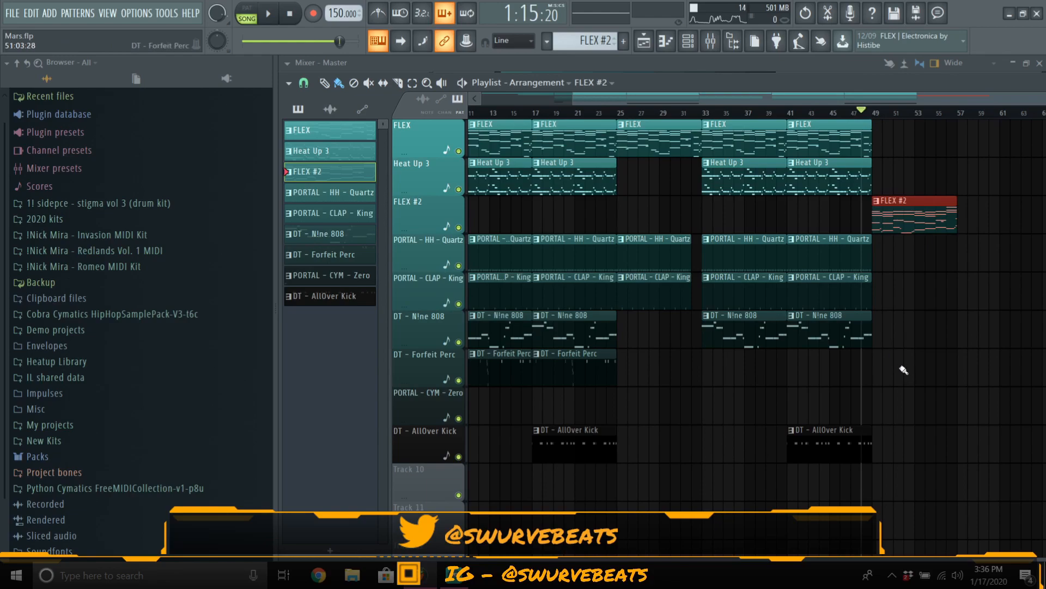
key("space")
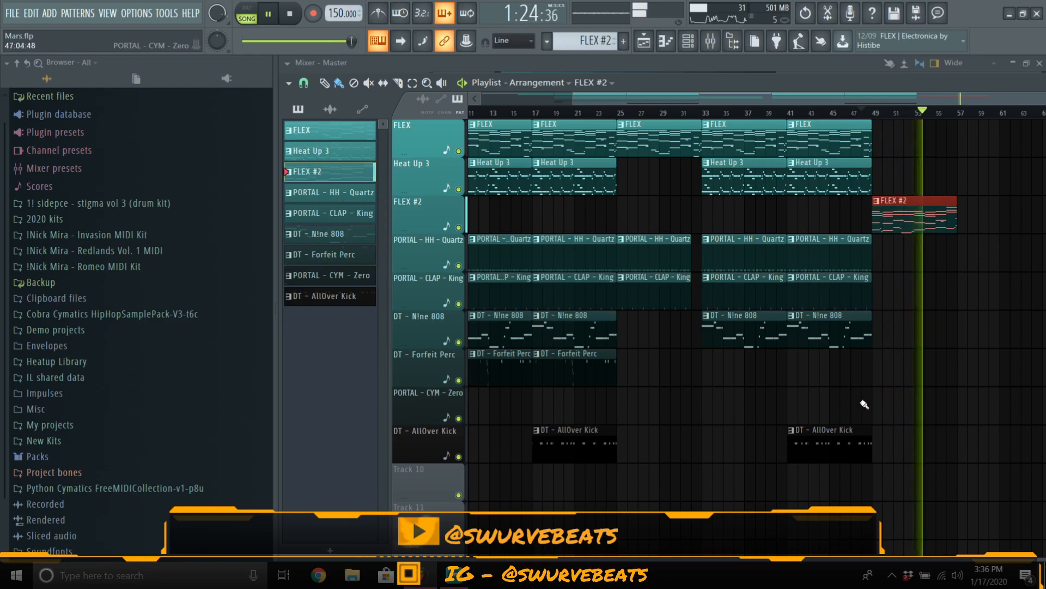
key("space")
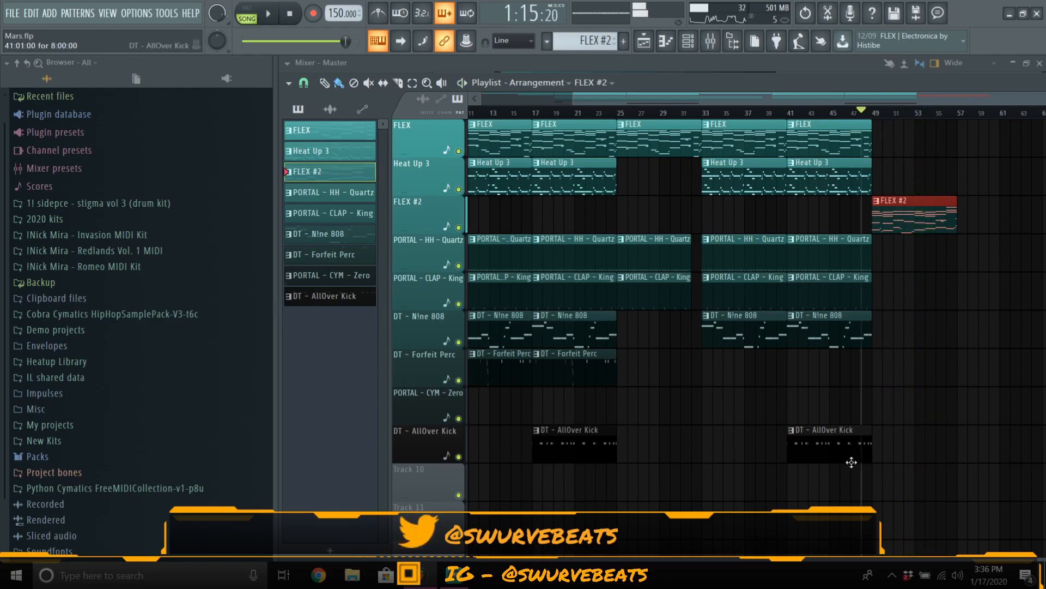
key("space")
key("space")
left_click(936, 114)
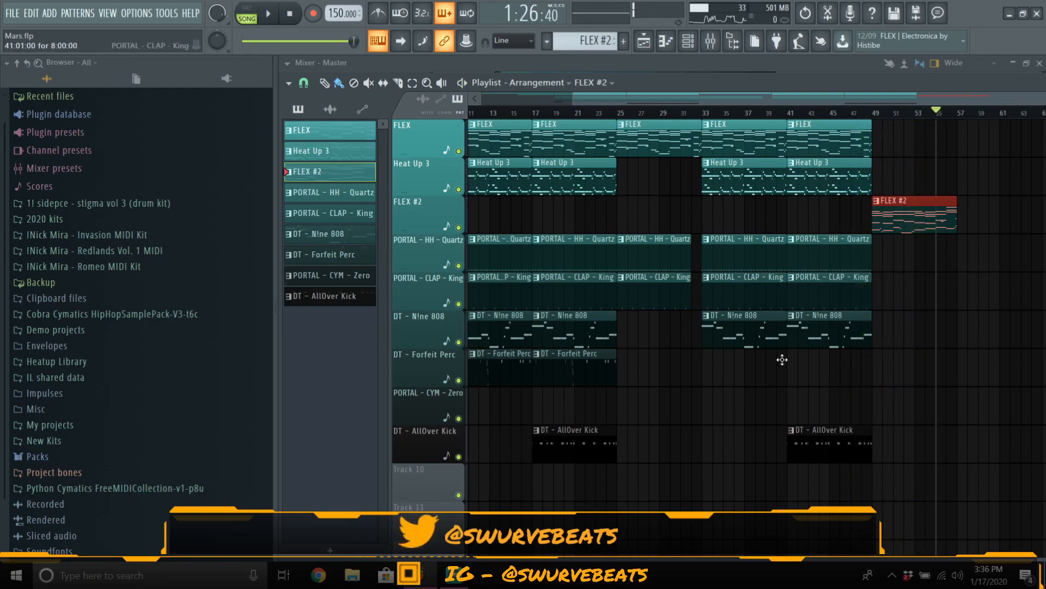
left_click(738, 352, "ctrl")
left_click_drag(739, 352, 730, 139)
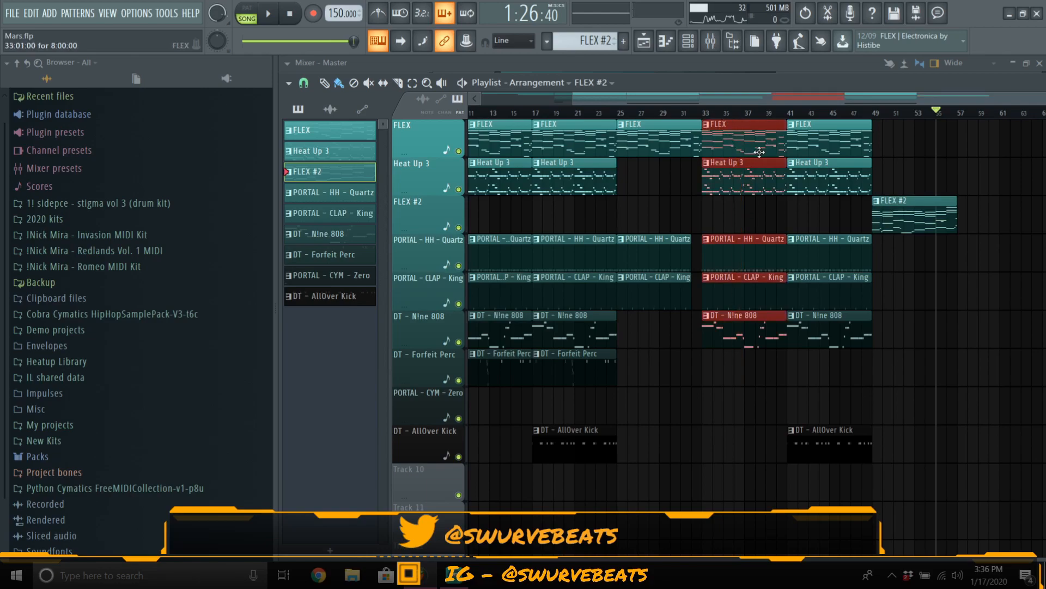
scroll(716, 445, "up", 3)
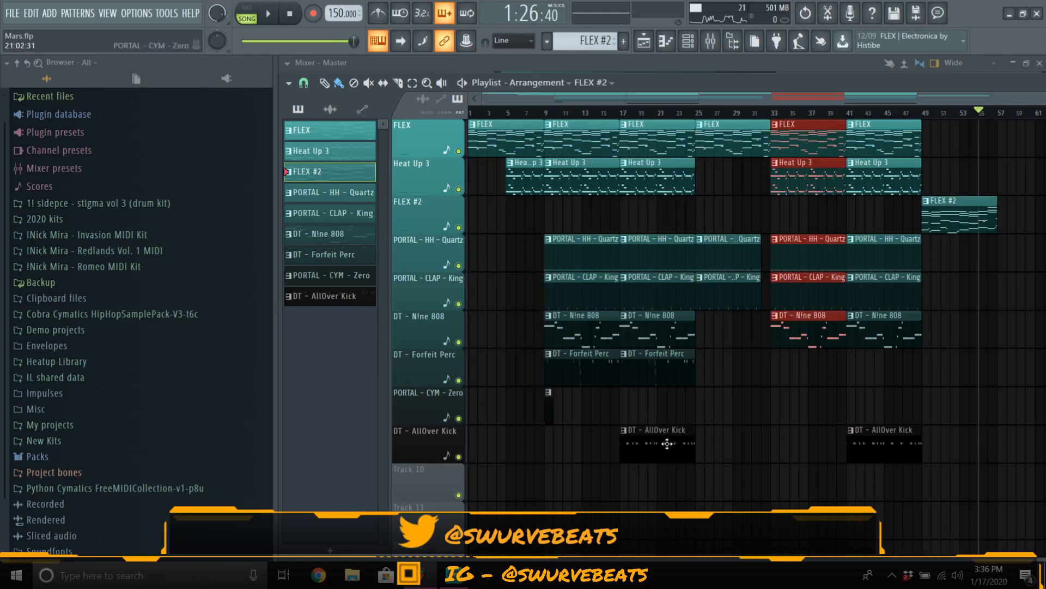
mouse_move(701, 479)
left_mouse_down()
mouse_move(597, 237)
mouse_move(651, 387)
left_mouse_up()
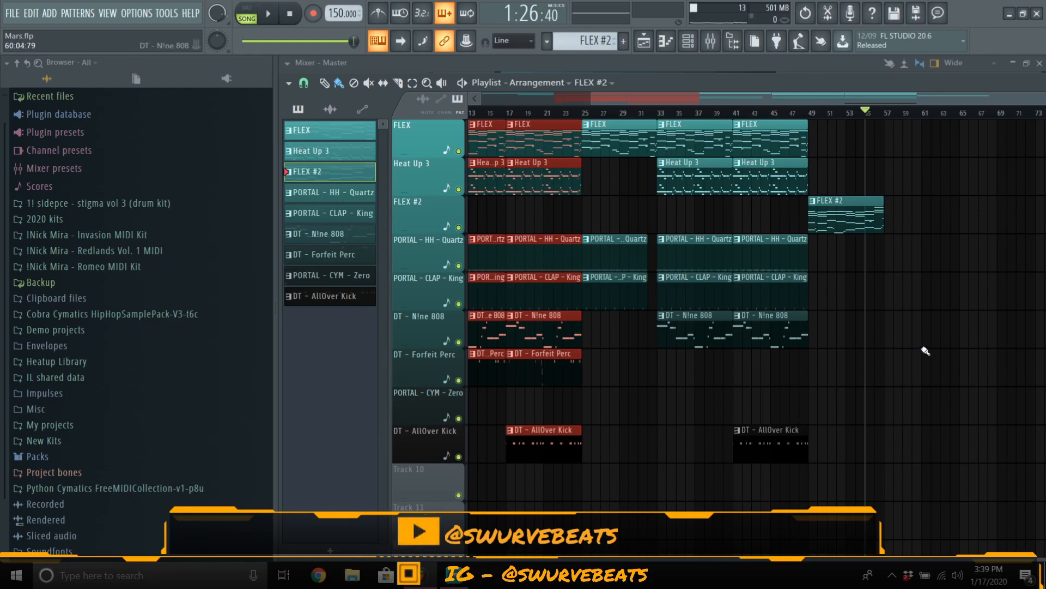
left_click(929, 221)
right_click(933, 232)
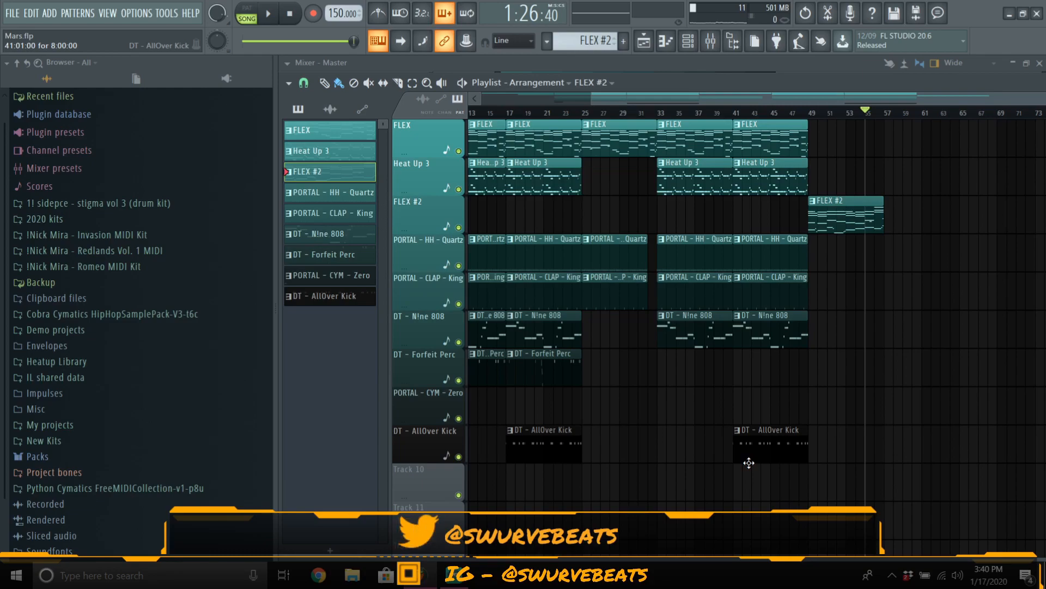
Step: Audition the FLEX #2 section from bar 49
left_click(810, 113)
key("space")
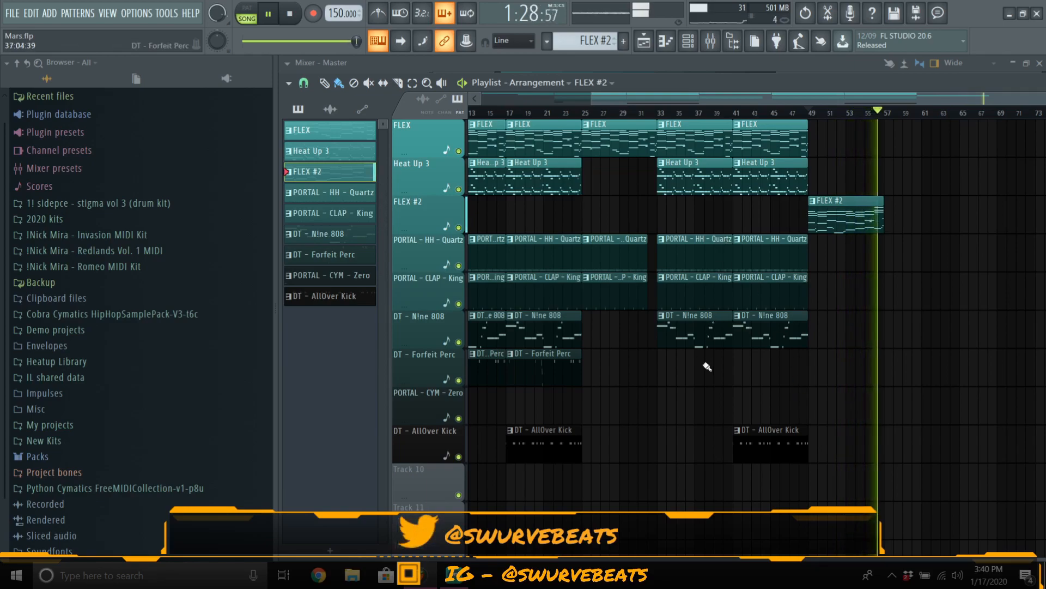
key("space")
scroll(693, 392, "left", 6)
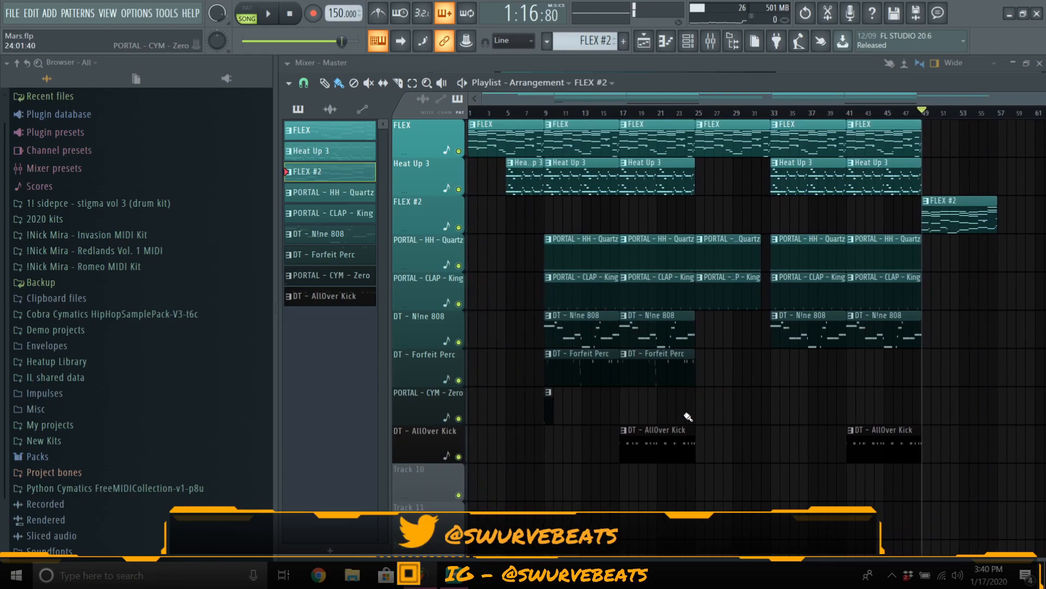
left_click_drag(598, 402, 597, 128)
left_click_drag(523, 444, 607, 159)
left_click_drag(579, 420, 1037, 151)
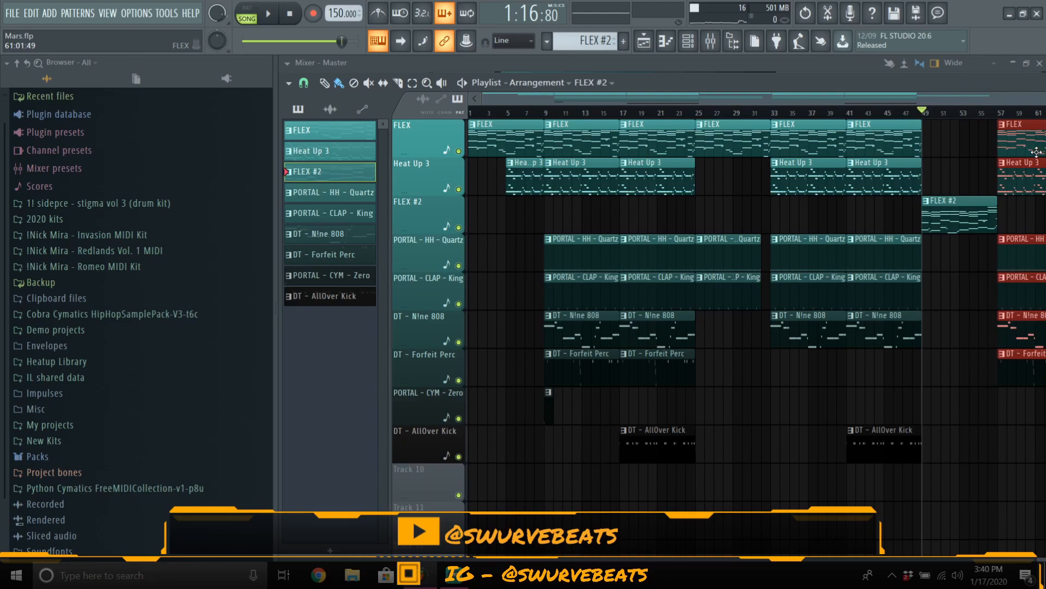
right_click(1031, 137)
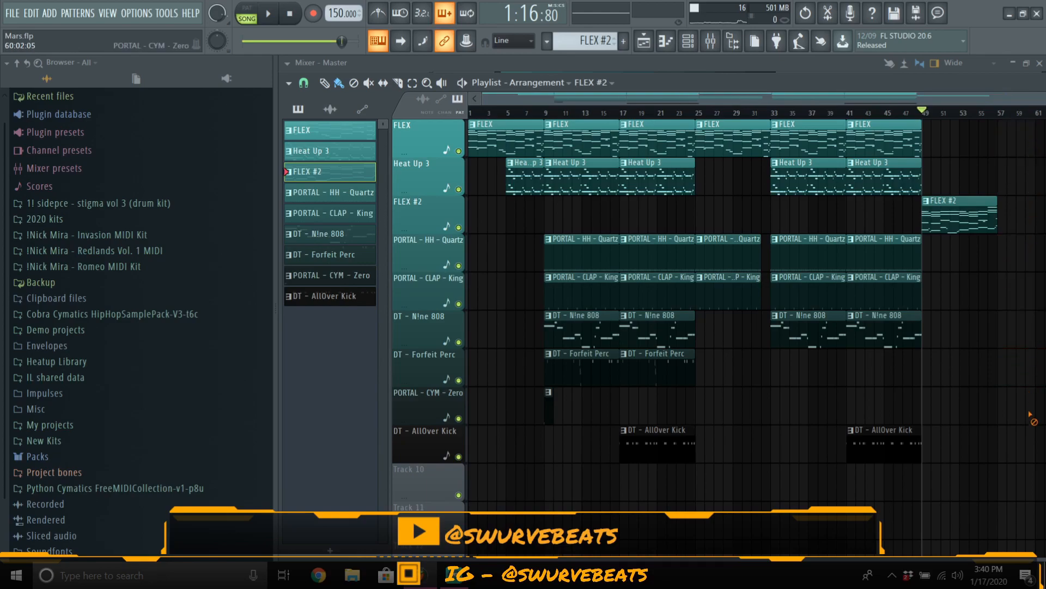
Step: Place PORTAL - CYM - Zero clips on their track at bars 17, 25, 33, 41 and 49
left_click(548, 409)
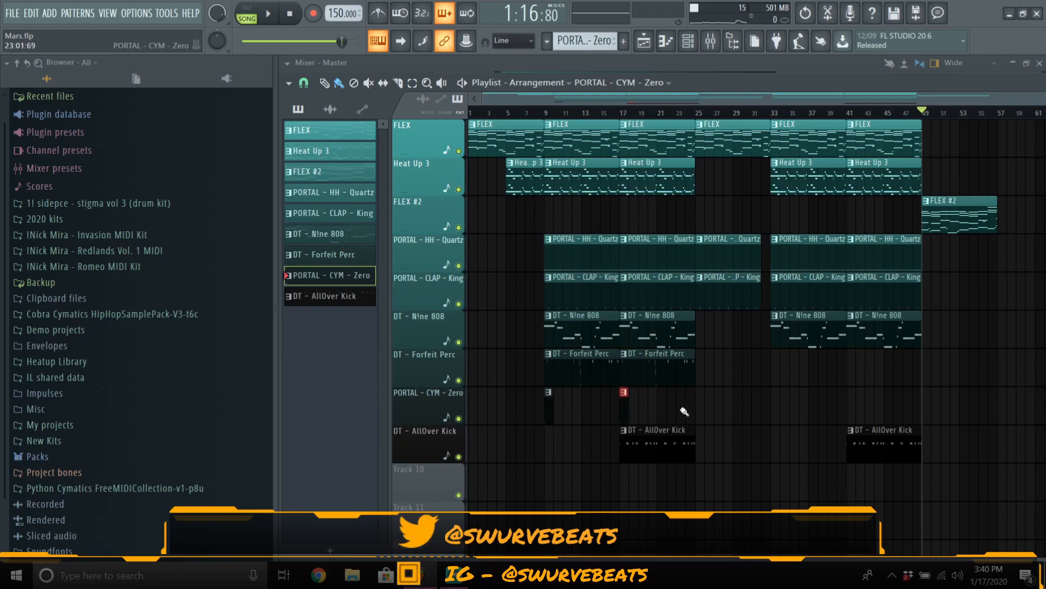
left_click(699, 416)
left_click(776, 414)
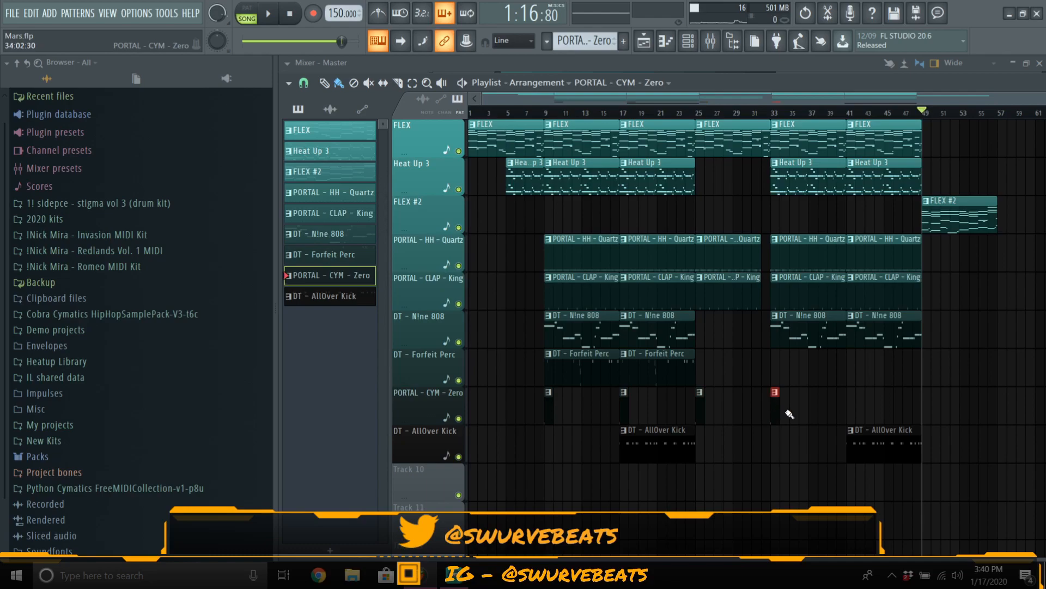
left_click(848, 413)
left_click(925, 414)
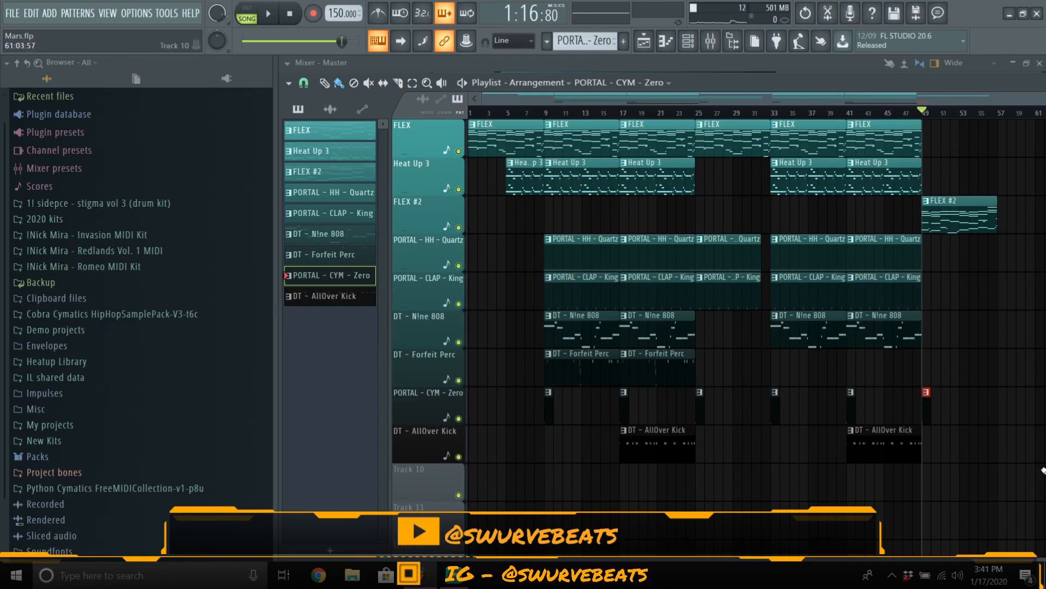
Step: Select all clips from bars 9 to 56 and duplicate them twice, starting at bars 57 and 105
left_click_drag(1040, 499, 554, 136)
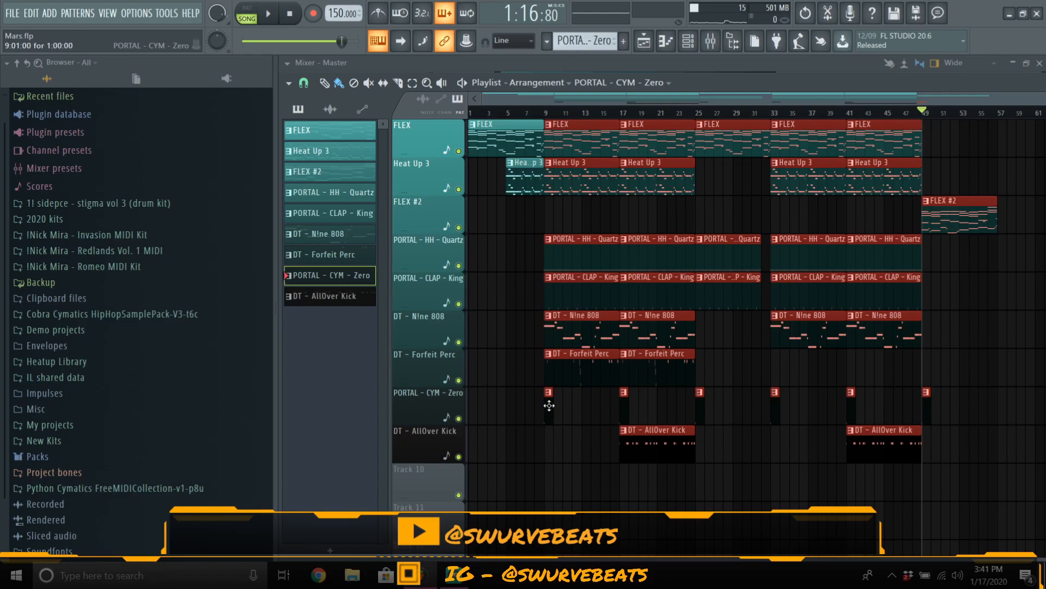
scroll(549, 406, "right", 10)
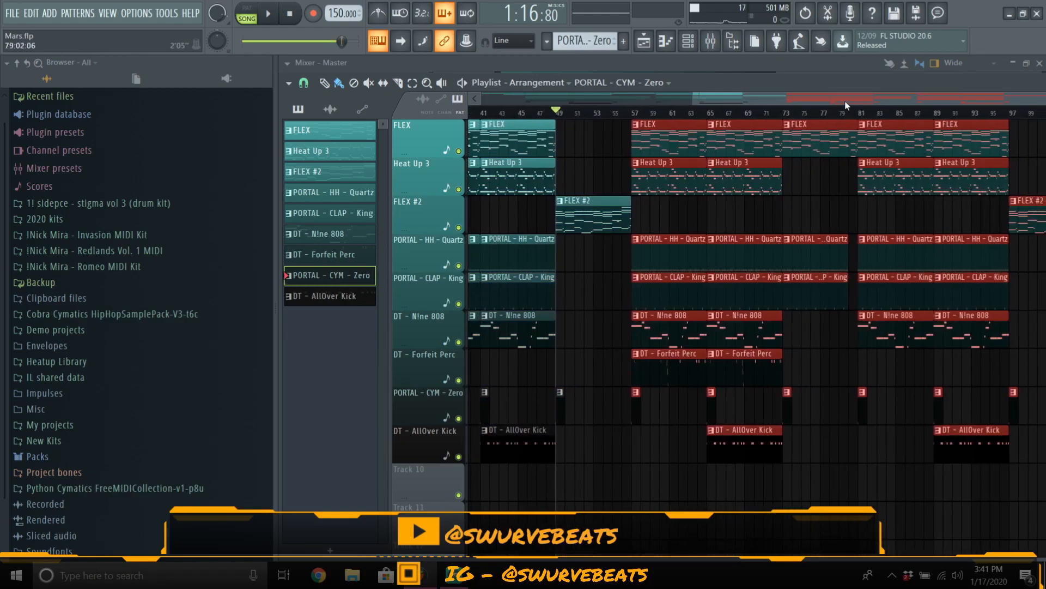
scroll(847, 106, "right", 5)
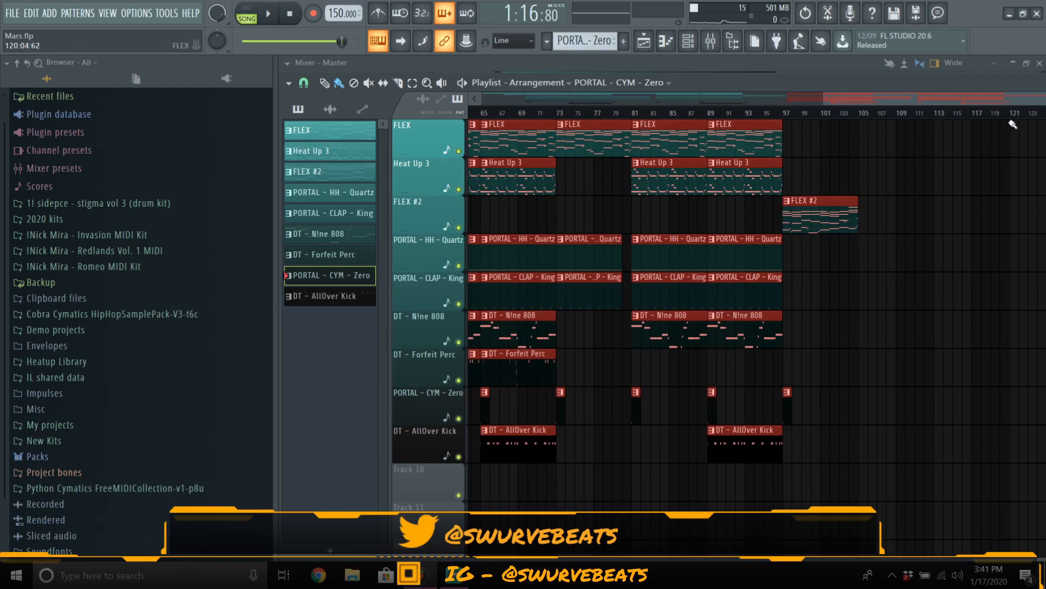
scroll(1012, 116, "down", 4)
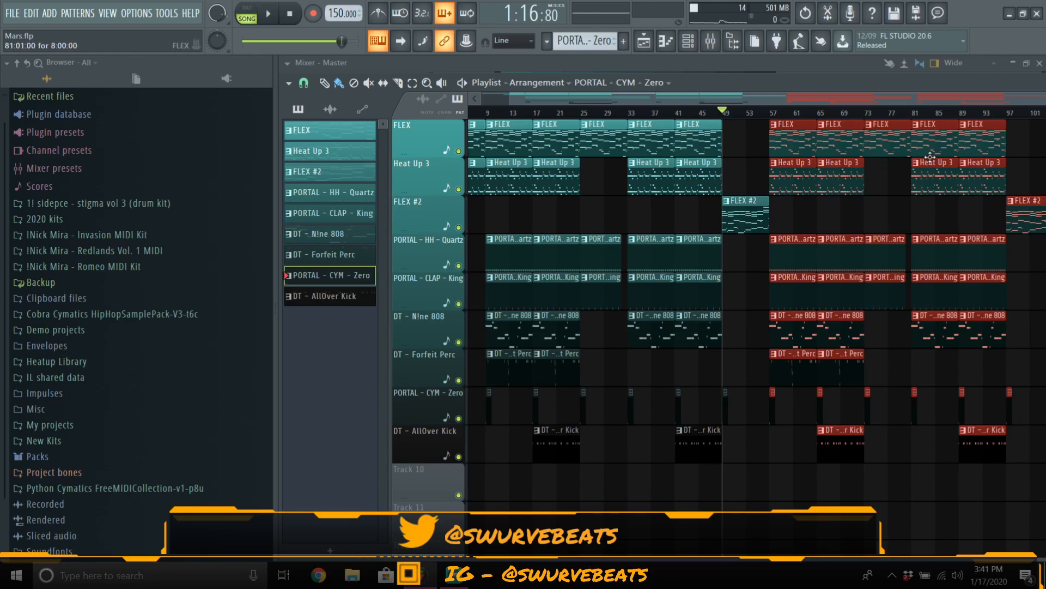
scroll(929, 154, "right", 5)
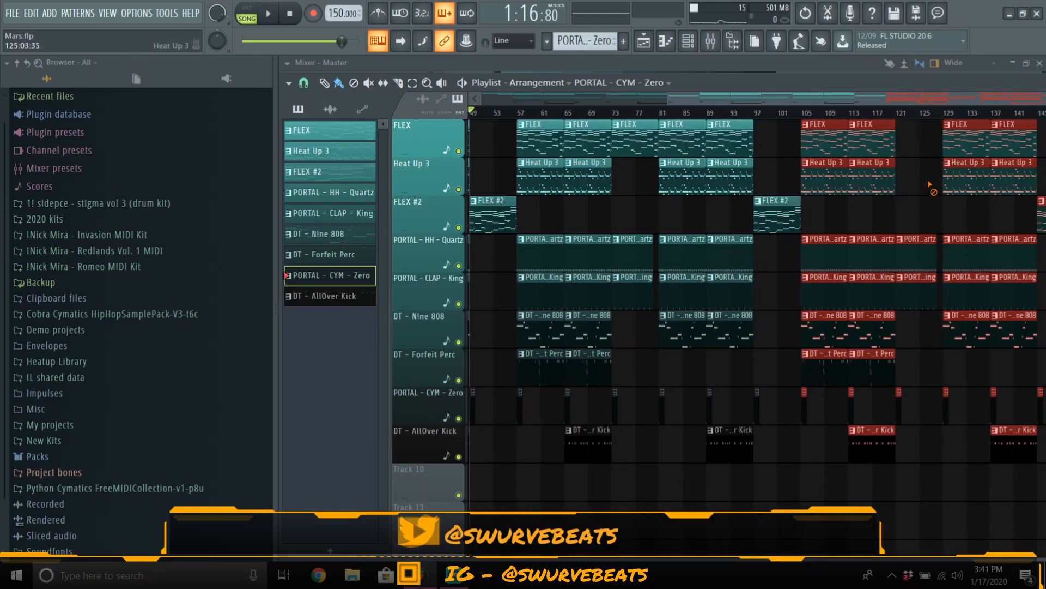
Step: Delete the DT - AllOver Kick clip at bar 113 and all duplicated clips from bar 121 onward
right_click(900, 393)
right_click(894, 431)
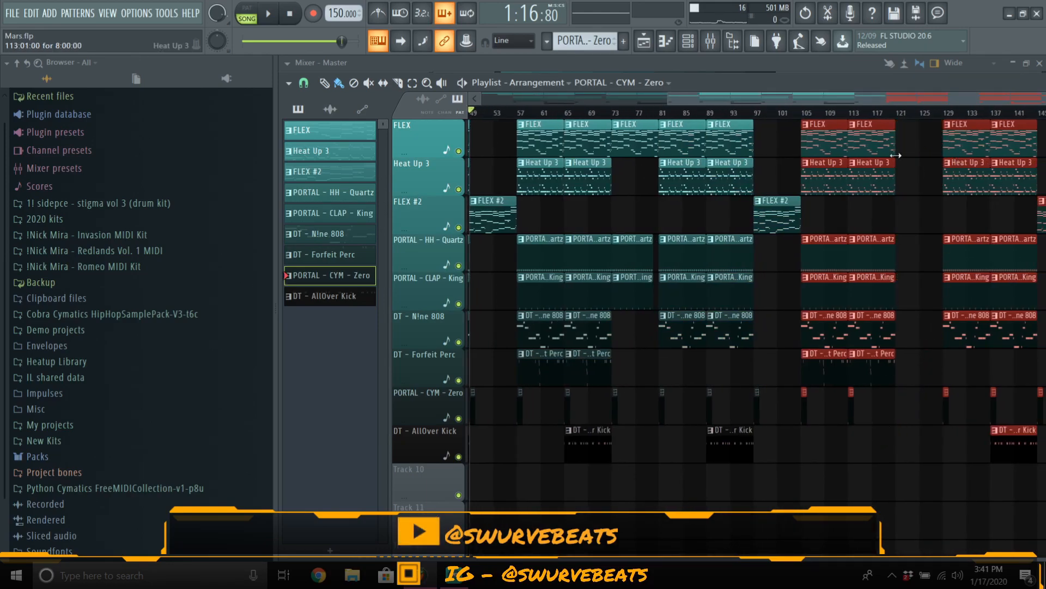
scroll(906, 125, "up", 5)
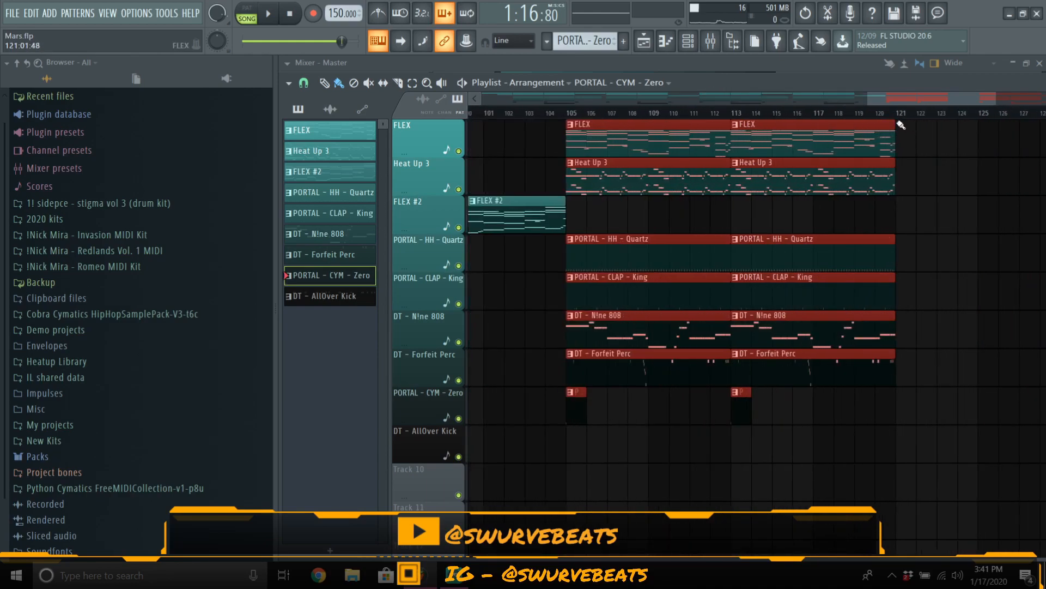
scroll(908, 126, "up", 3)
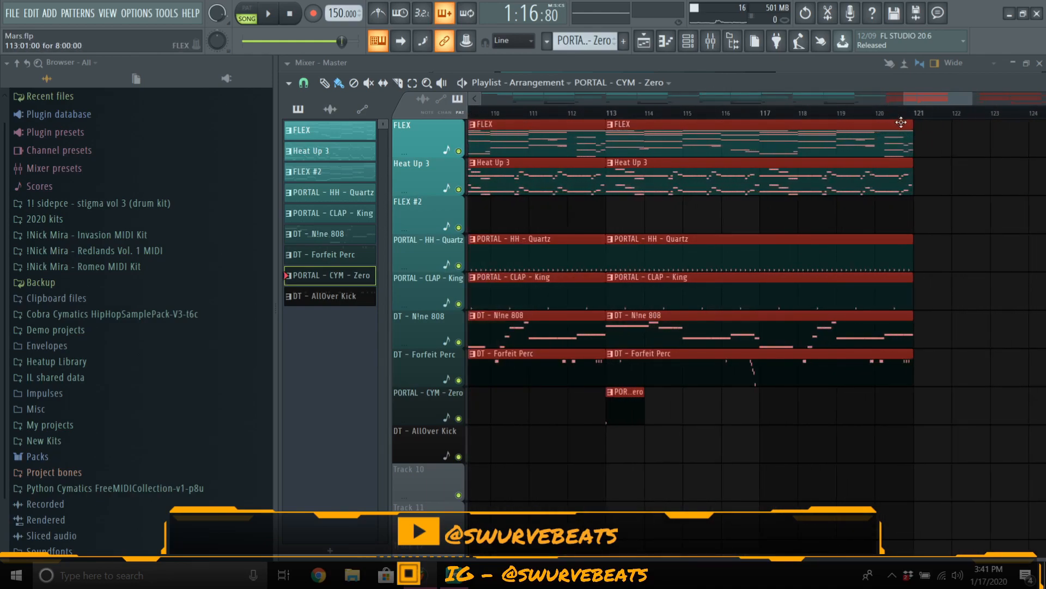
scroll(1002, 103, "down", 6)
left_click_drag(1003, 103, 1014, 104)
mouse_move(996, 133)
left_mouse_down()
mouse_move(983, 153)
mouse_move(937, 153)
mouse_move(969, 274)
mouse_move(913, 330)
mouse_move(957, 419)
mouse_move(1044, 377)
left_mouse_up()
Step: Audition the arrangement from bar 89 and the transition into the FLEX #2 break from bar 96
scroll(992, 327, "down", 3, "ctrl")
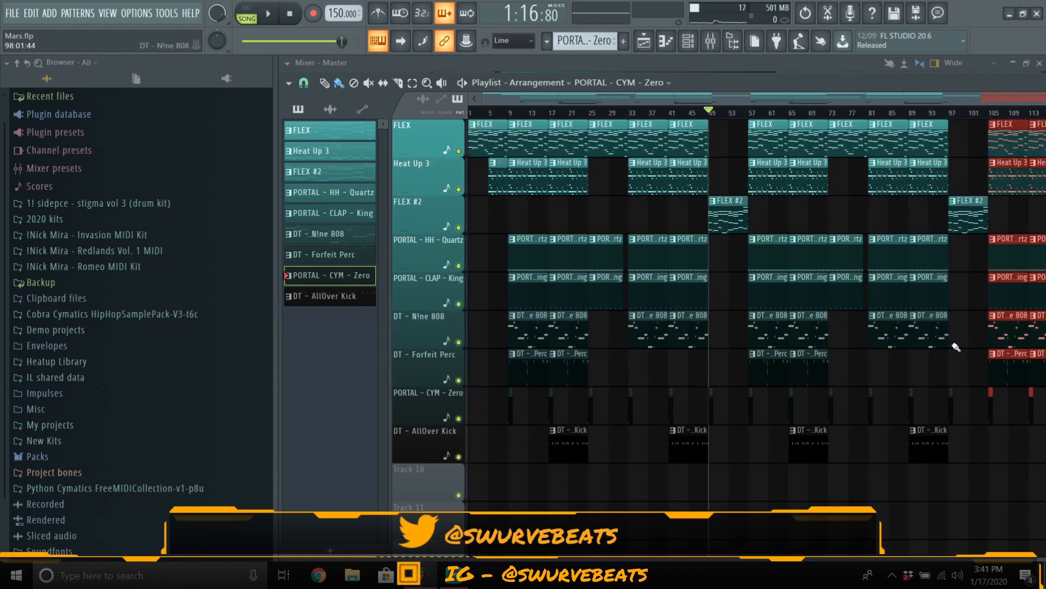
scroll(948, 102, "right", 2)
scroll(949, 102, "right", 3)
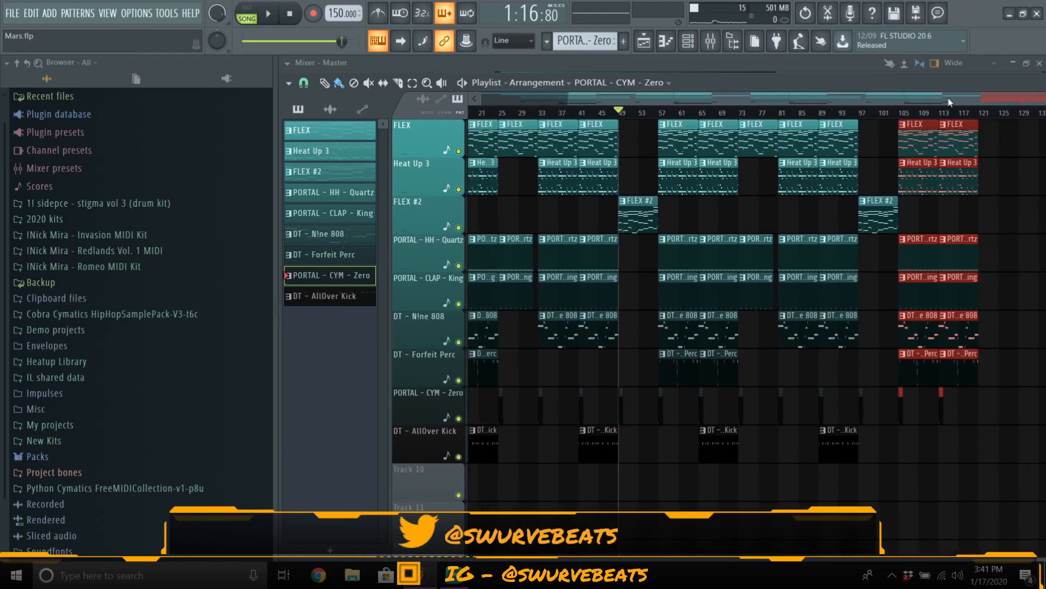
scroll(891, 98, "left", 4)
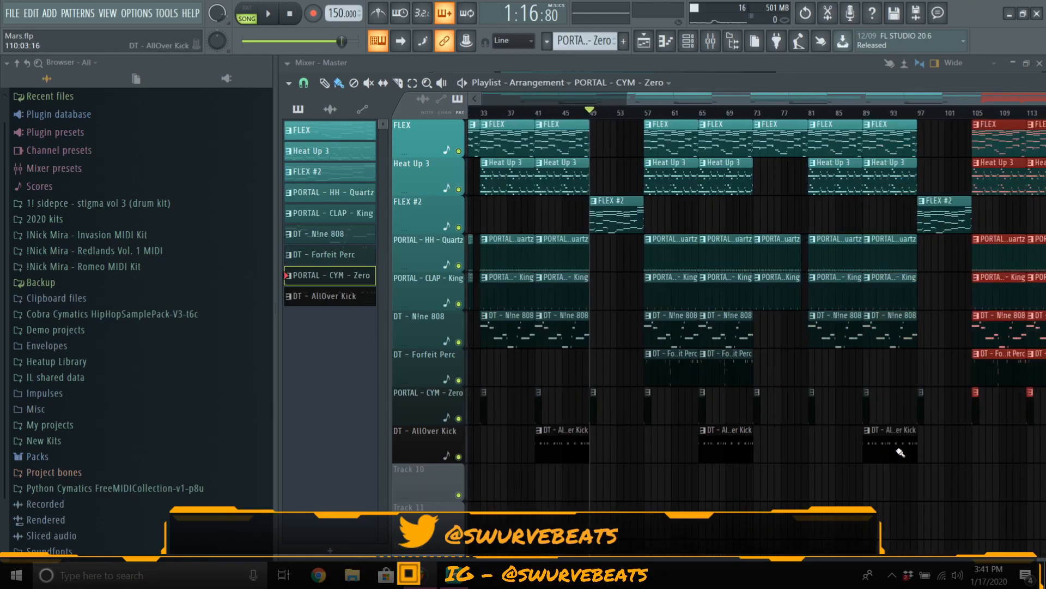
scroll(891, 98, "right", 4)
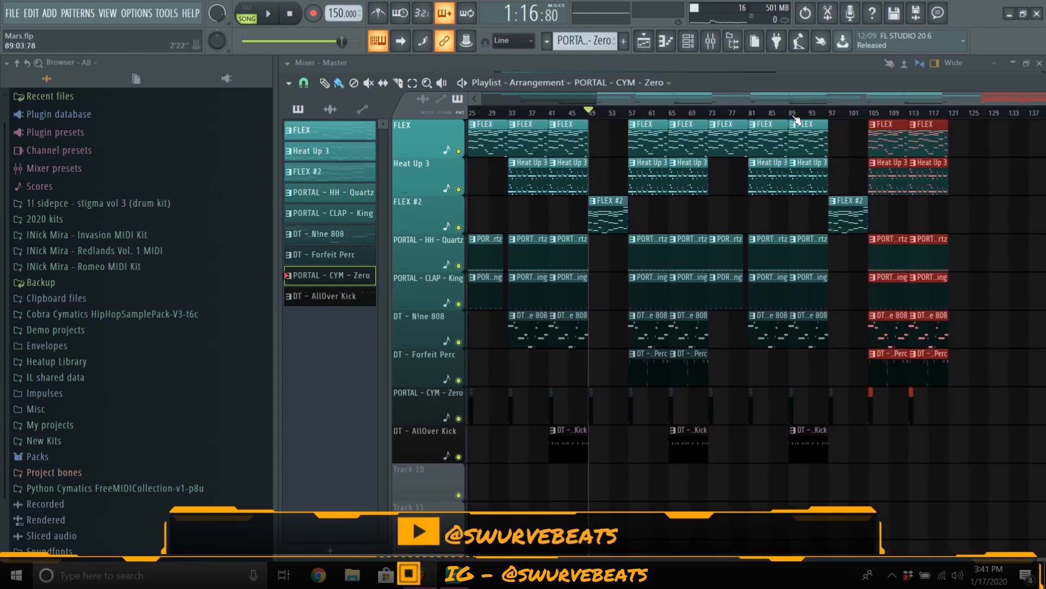
left_click(794, 115)
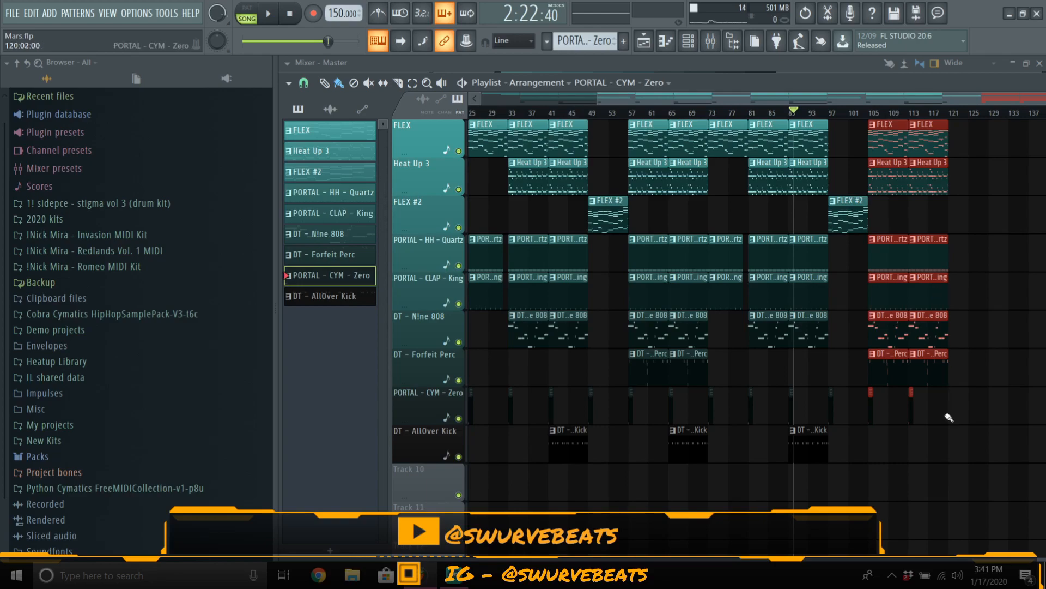
key("space")
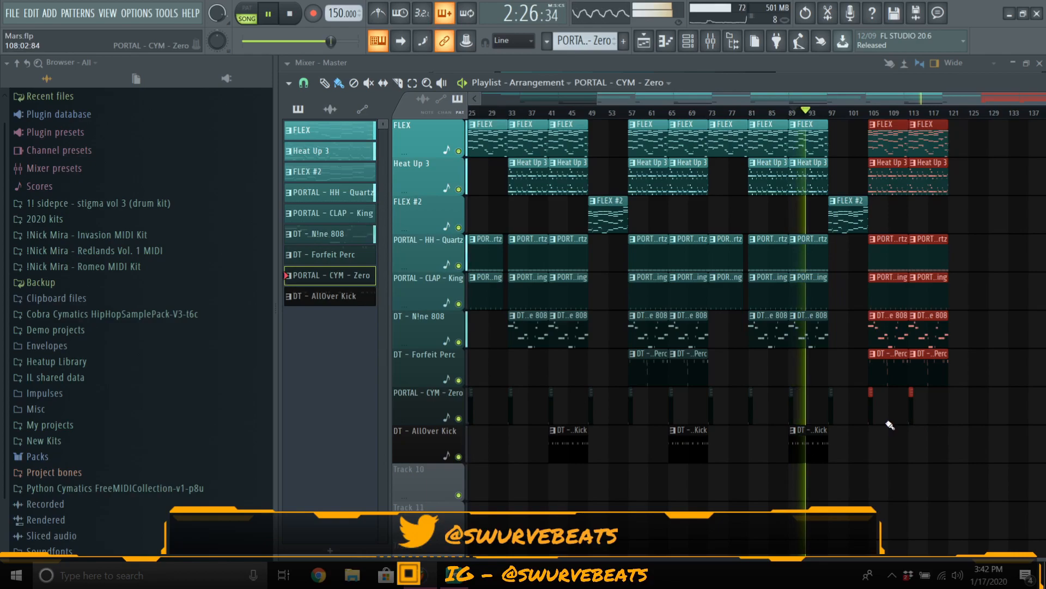
key("space")
key("space")
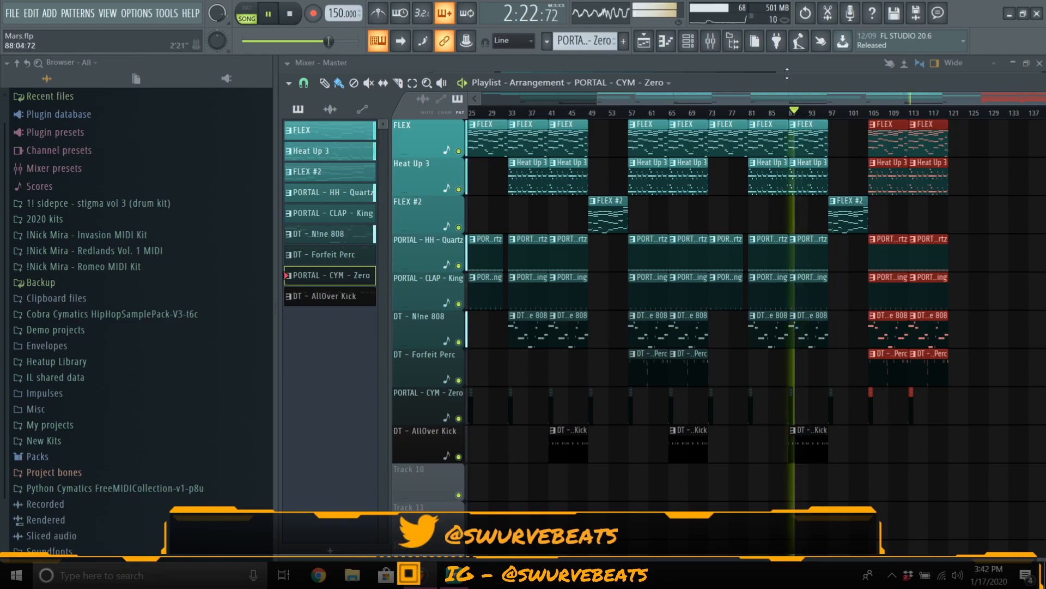
left_click(824, 113)
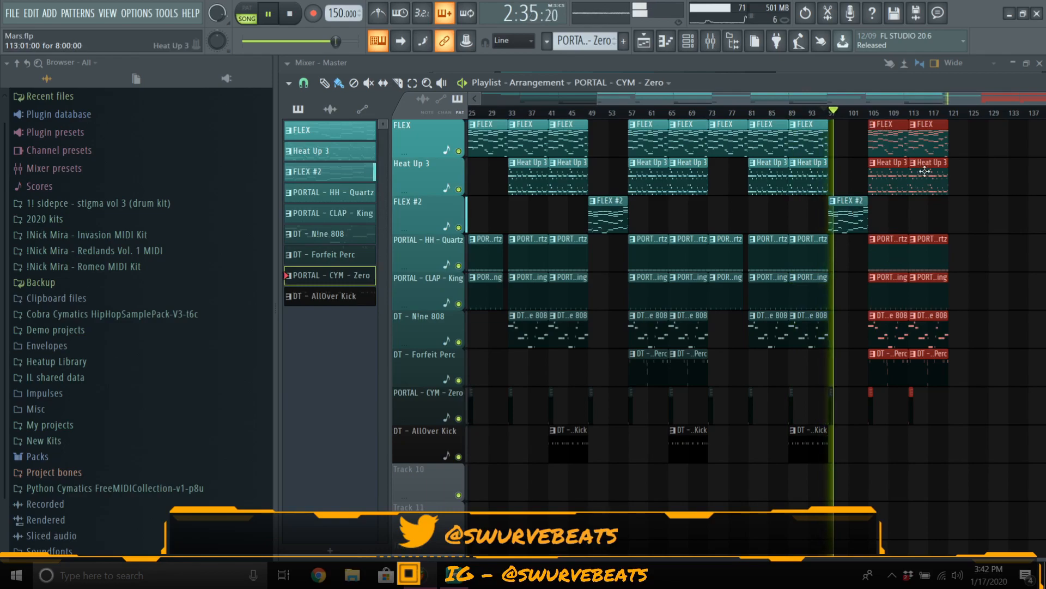
Step: Deselect the duplicated clips, extend the last DT - Forfeit Perc clip to bar 123, and audition the section from bar 105
scroll(958, 455, "up", 2)
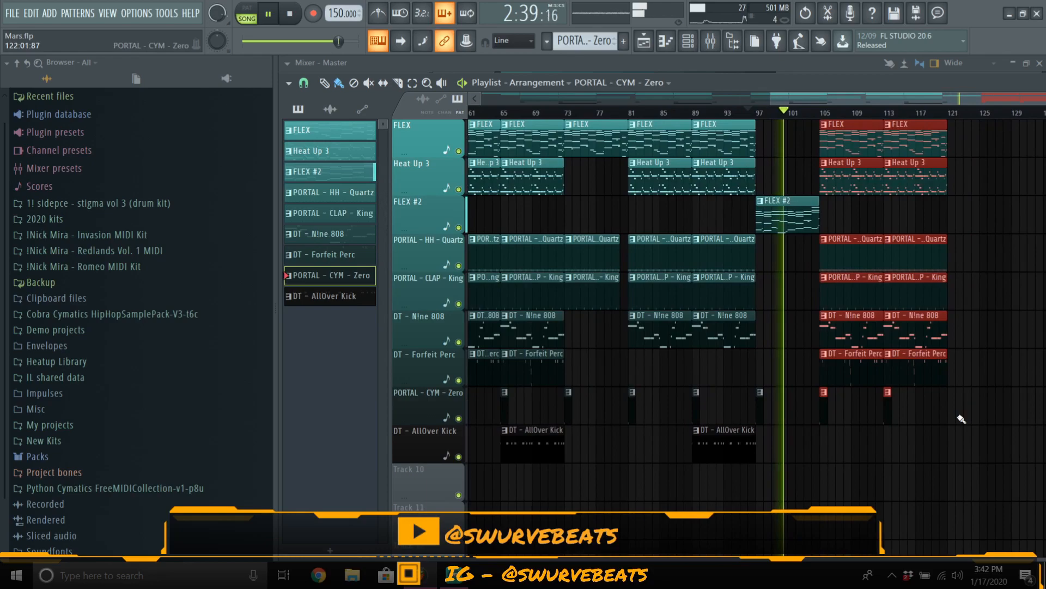
scroll(958, 420, "up", 2)
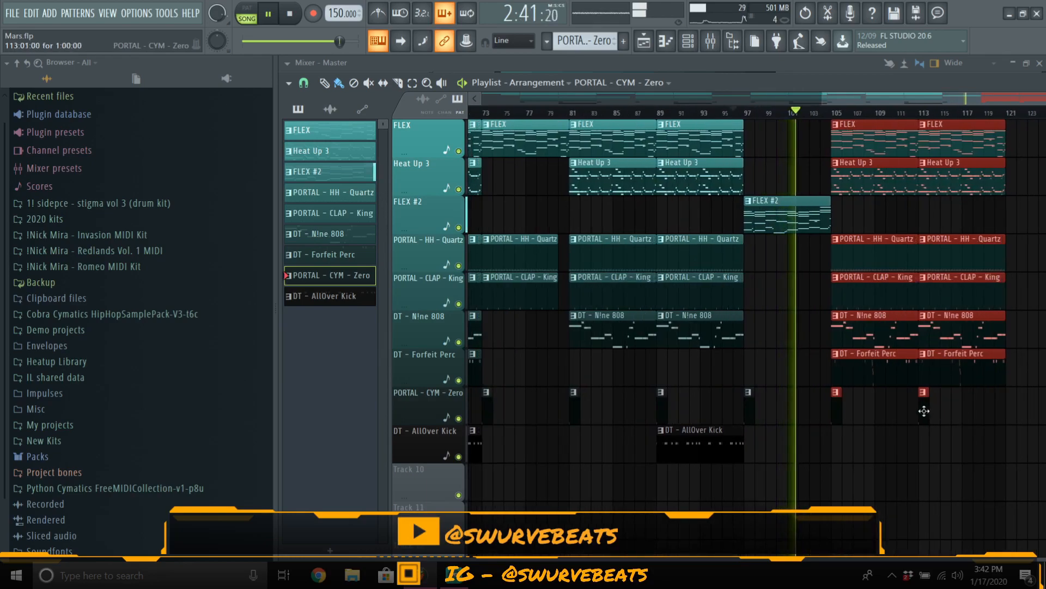
left_click(1003, 371)
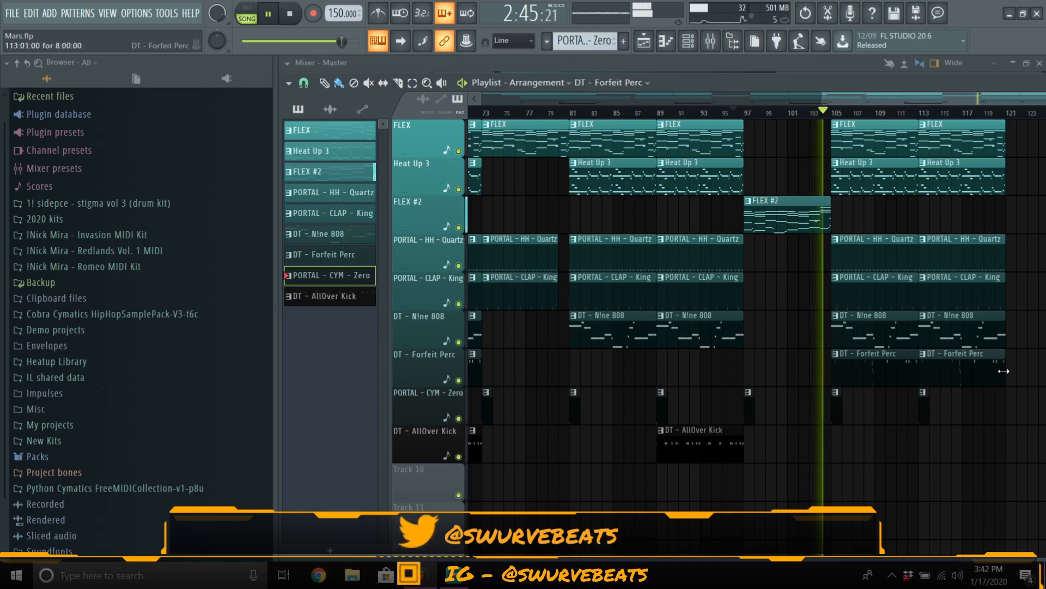
left_click_drag(1003, 371, 1027, 371)
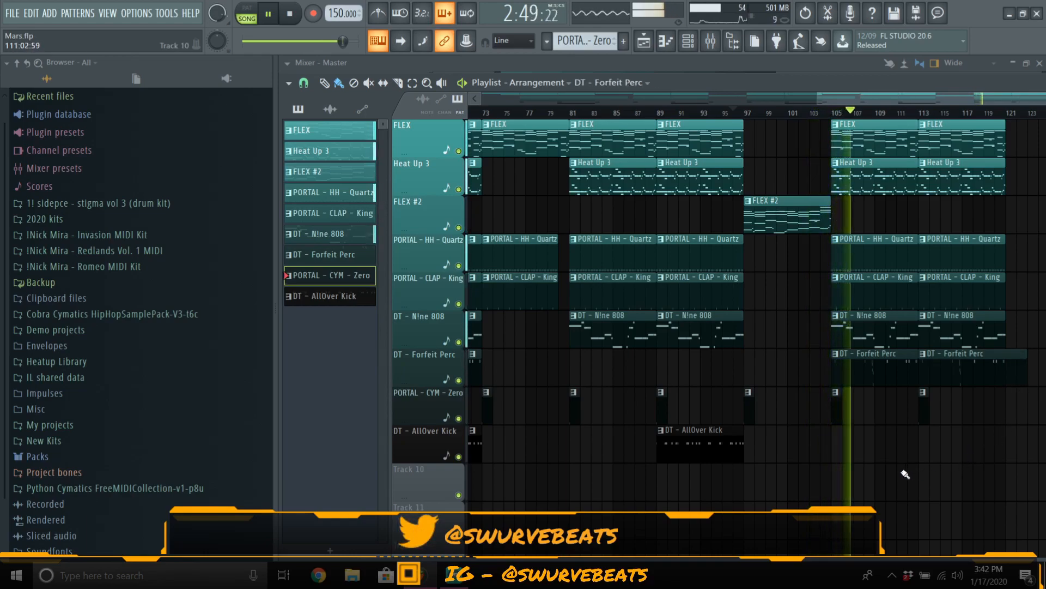
scroll(904, 474, "down", 2)
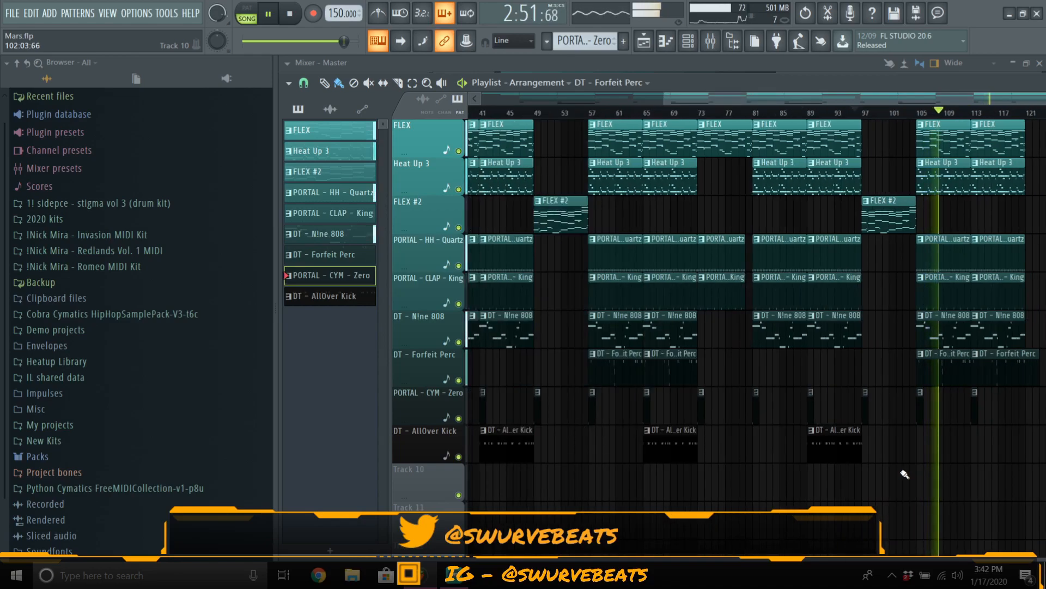
key("space")
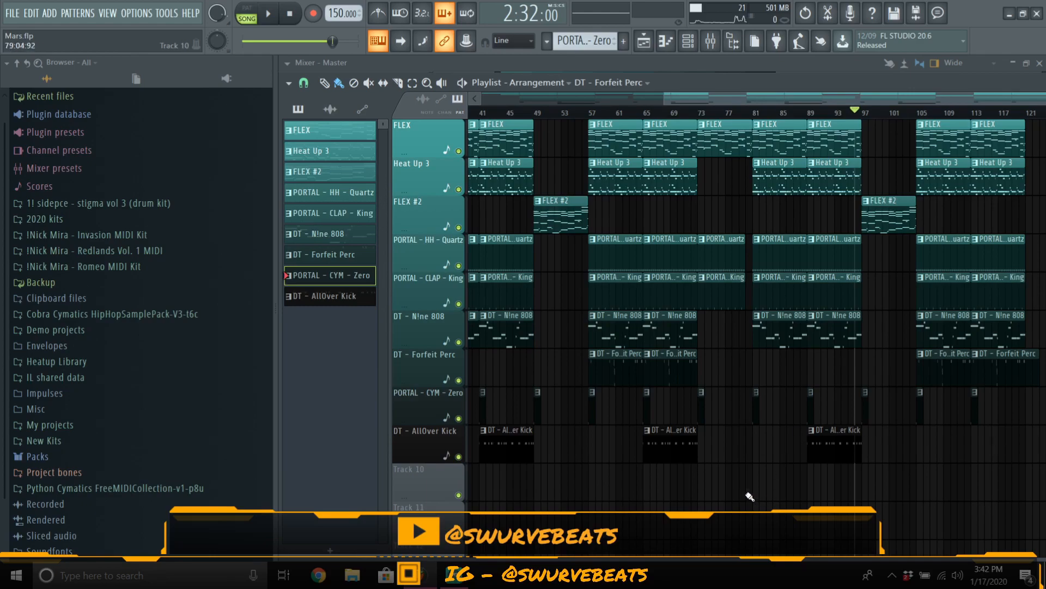
scroll(745, 492, "down", 2)
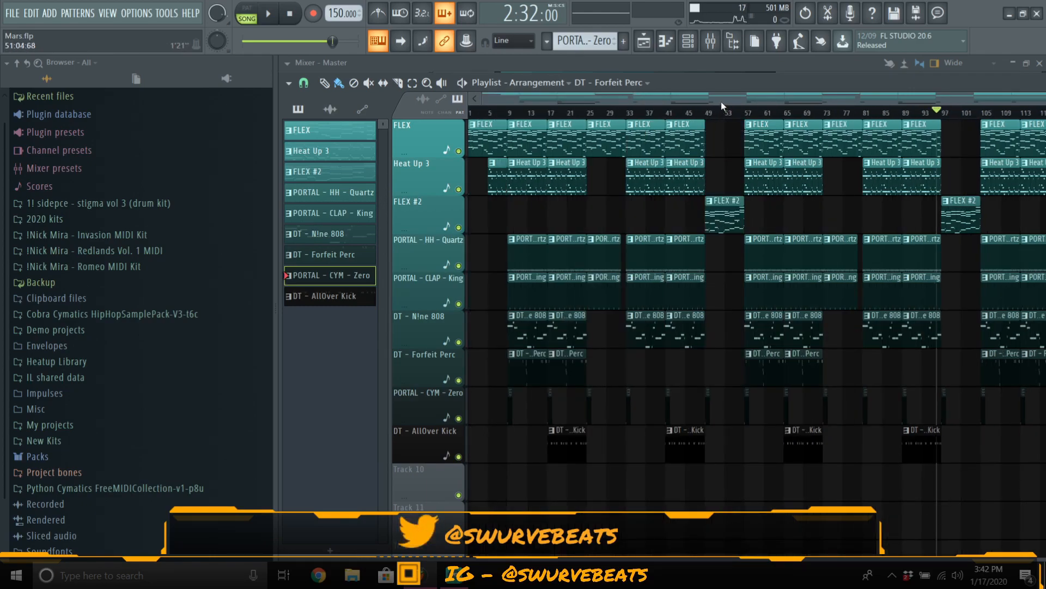
scroll(723, 99, "down", 4)
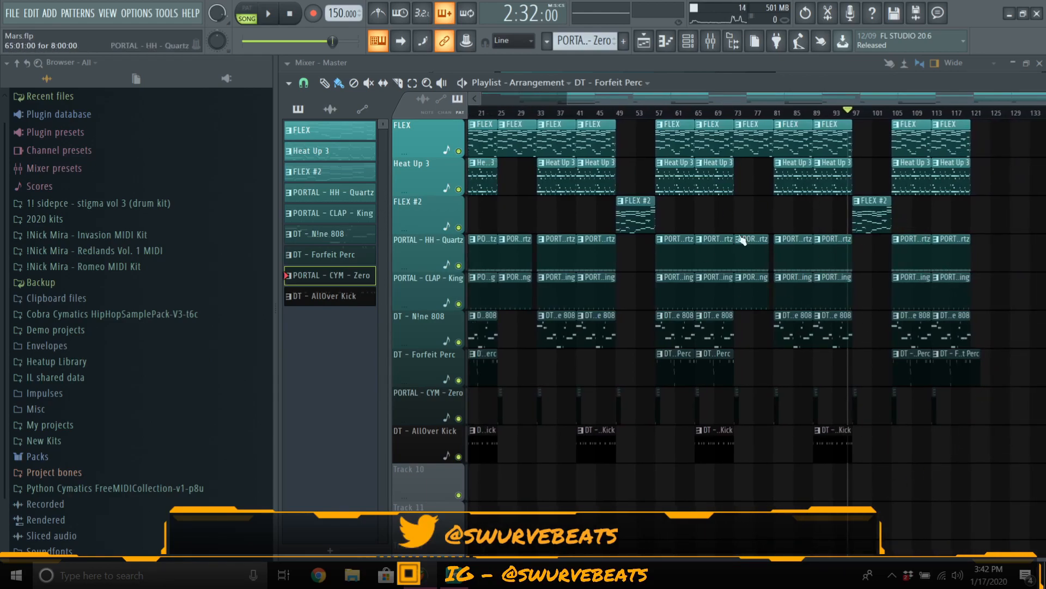
scroll(676, 99, "up", 4)
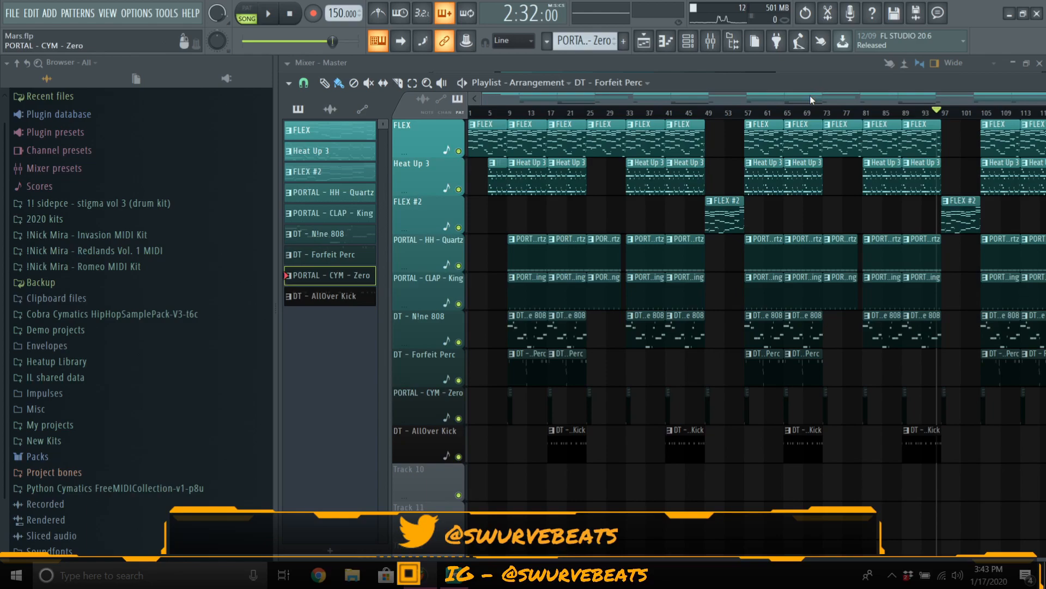
scroll(810, 96, "right", 5)
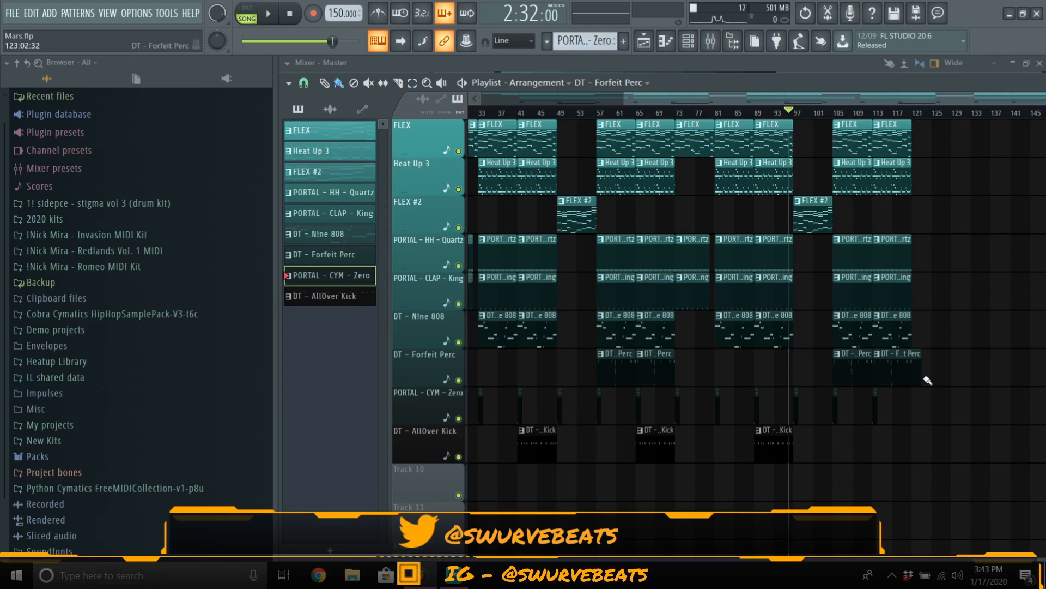
scroll(927, 380, "down", 1)
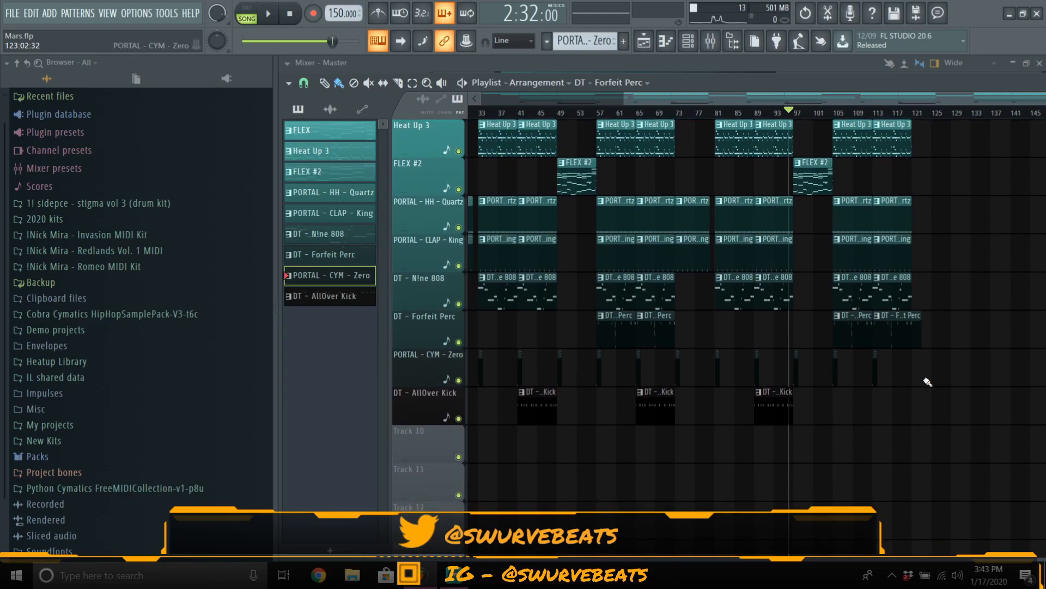